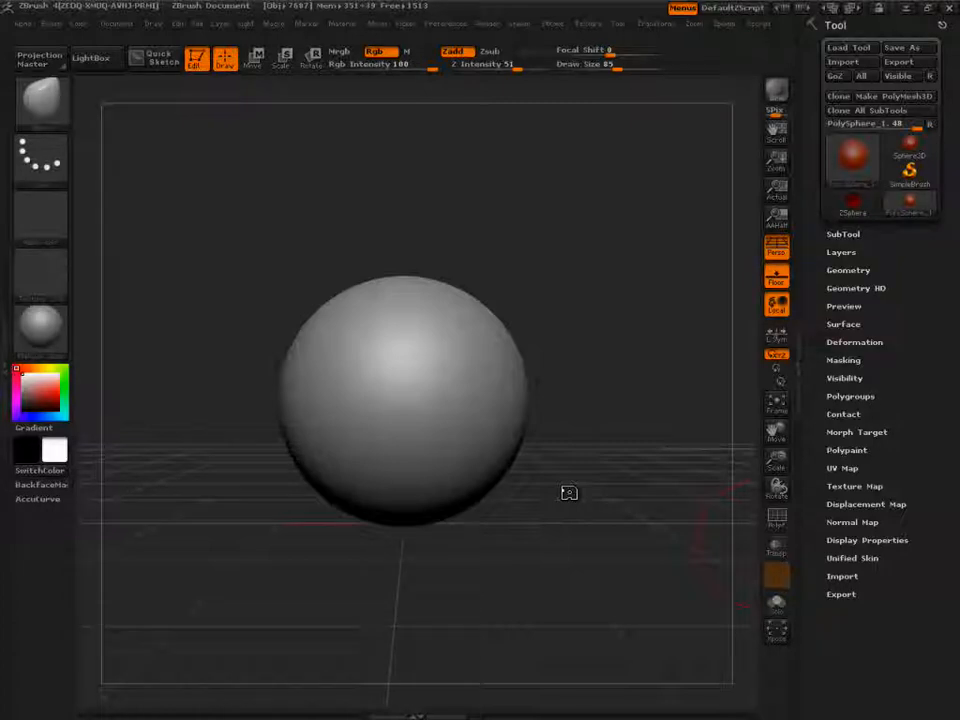
- Hide the floor grid and stretch the sphere vertically into a capsule with the Move brush at draw size 192
drag(658, 383, 715, 470)
click(776, 278)
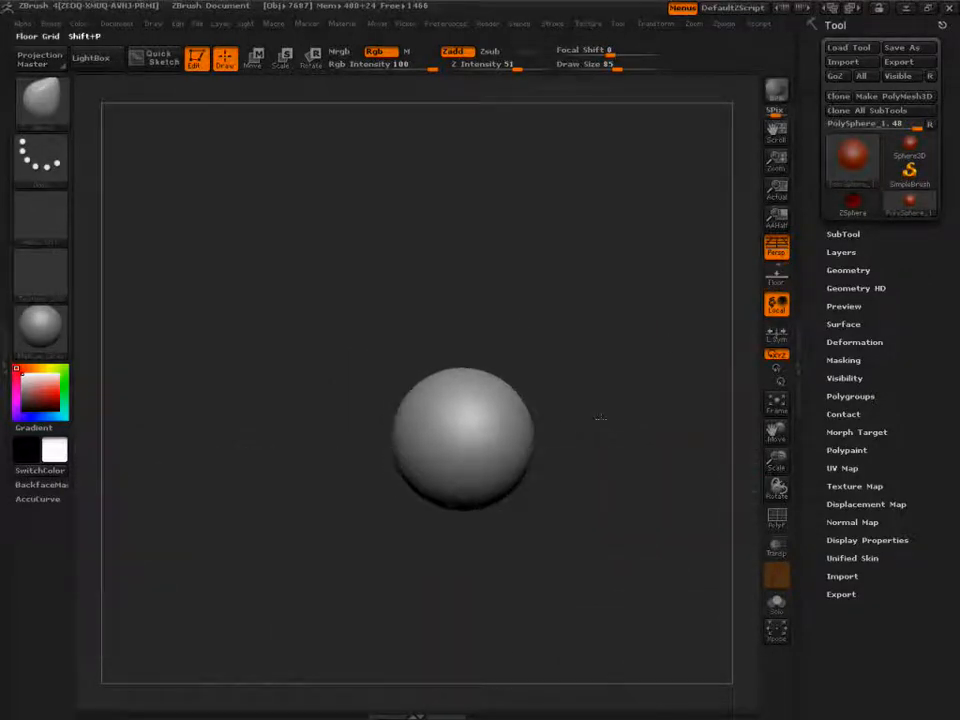
key(s)
drag(467, 428, 497, 429)
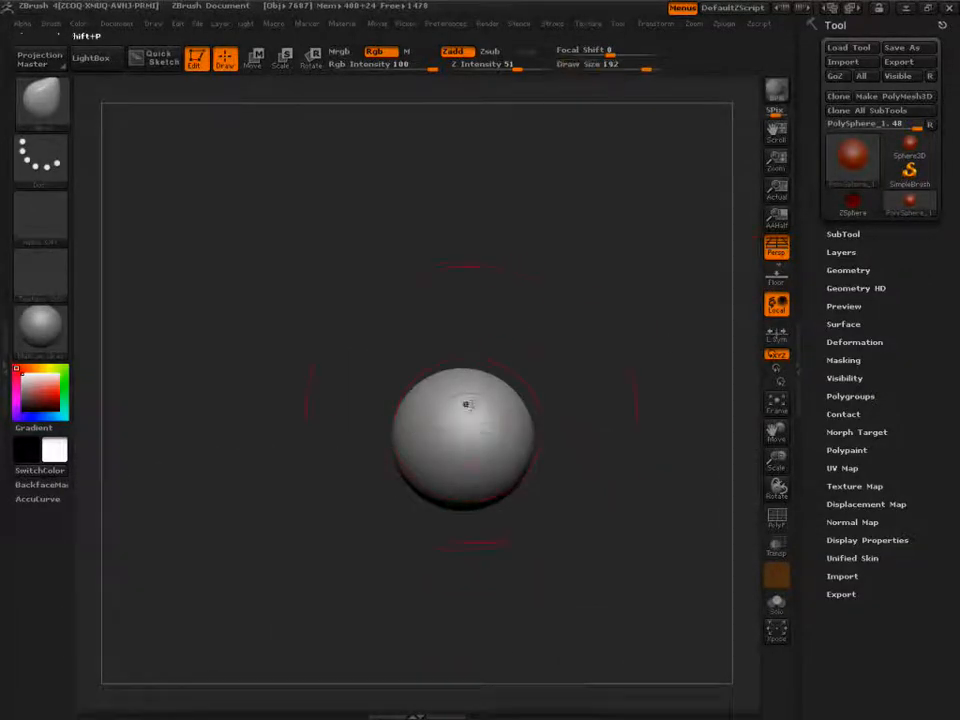
drag(463, 389, 463, 302)
drag(464, 488, 464, 553)
mouse_move(386, 409)
mouse_down()
mouse_move(422, 410)
mouse_move(406, 411)
mouse_move(430, 428)
mouse_move(422, 428)
mouse_up()
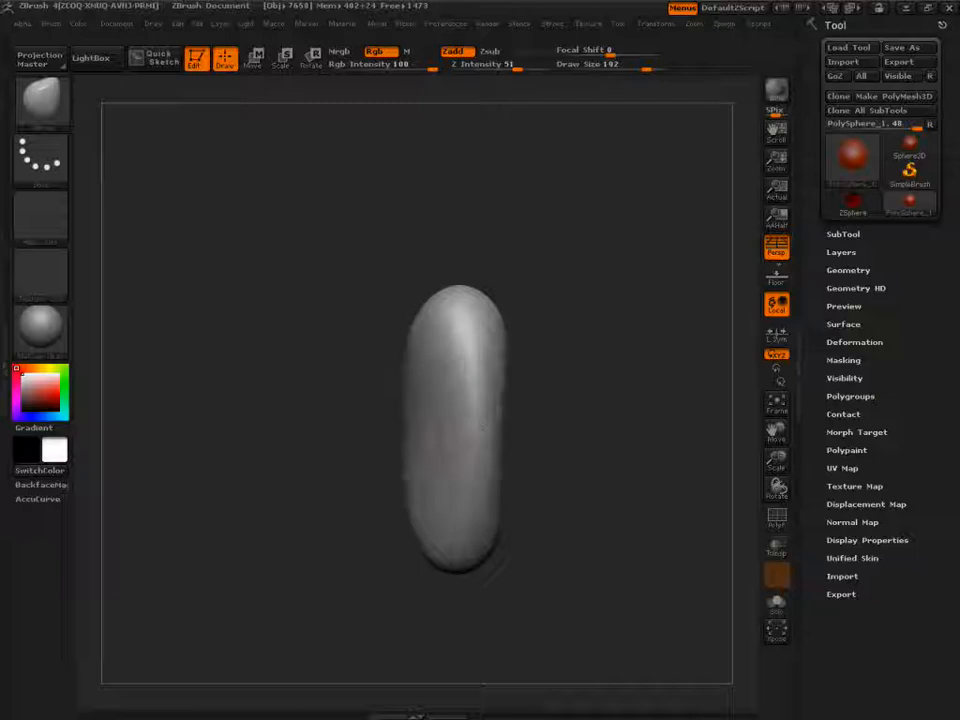
- Push in the capsule's sides to thin it, taper its lower half, and reduce the draw size to 104
drag(402, 514, 424, 514)
drag(404, 335, 427, 316)
drag(404, 442, 424, 438)
shift+drag(613, 422, 587, 433)
key(s)
mouse_move(423, 518)
mouse_down()
mouse_move(412, 516)
mouse_move(428, 522)
mouse_up()
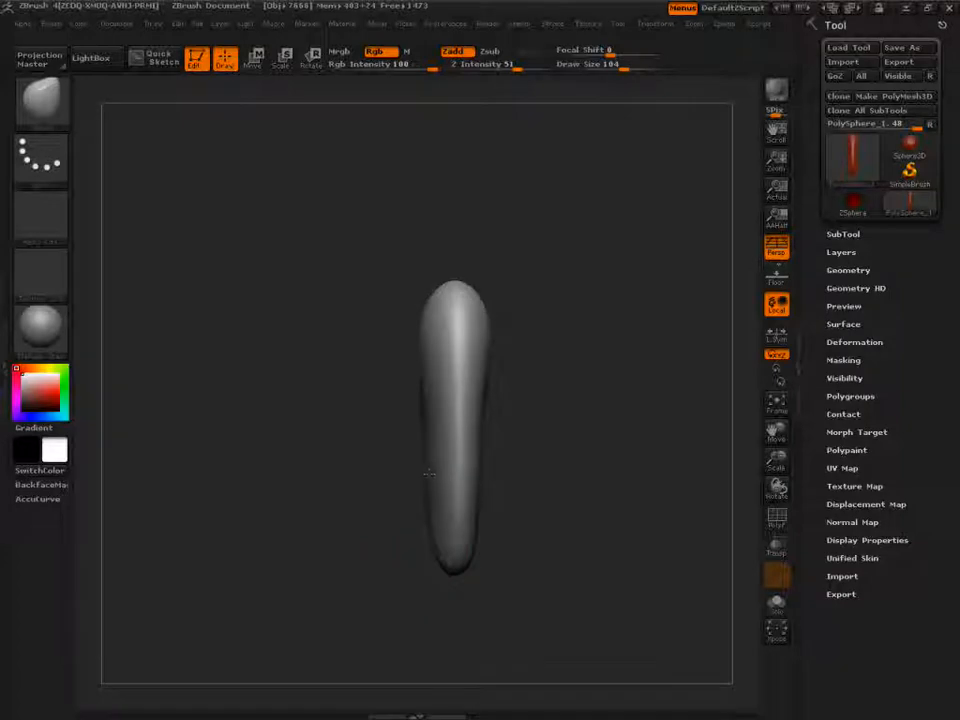
- Shape the capsule's side profile into a broad rounded top with a narrower lobe shifted forward
mouse_move(672, 436)
mouse_down()
mouse_move(612, 455)
mouse_move(551, 421)
mouse_up()
key(s)
drag(488, 384, 498, 384)
drag(468, 337, 500, 324)
drag(514, 438, 530, 437)
mouse_move(454, 570)
mouse_down()
mouse_move(437, 572)
mouse_move(445, 570)
mouse_move(428, 556)
mouse_up()
drag(383, 425, 392, 423)
mouse_move(403, 354)
mouse_down()
mouse_move(454, 333)
mouse_move(475, 307)
mouse_up()
- Push the front edge inward into a slight concave curve with the Move brush at draw size 96
key(s)
mouse_move(512, 358)
mouse_down()
mouse_move(523, 355)
mouse_move(514, 428)
mouse_up()
drag(392, 461, 398, 467)
drag(386, 400, 398, 416)
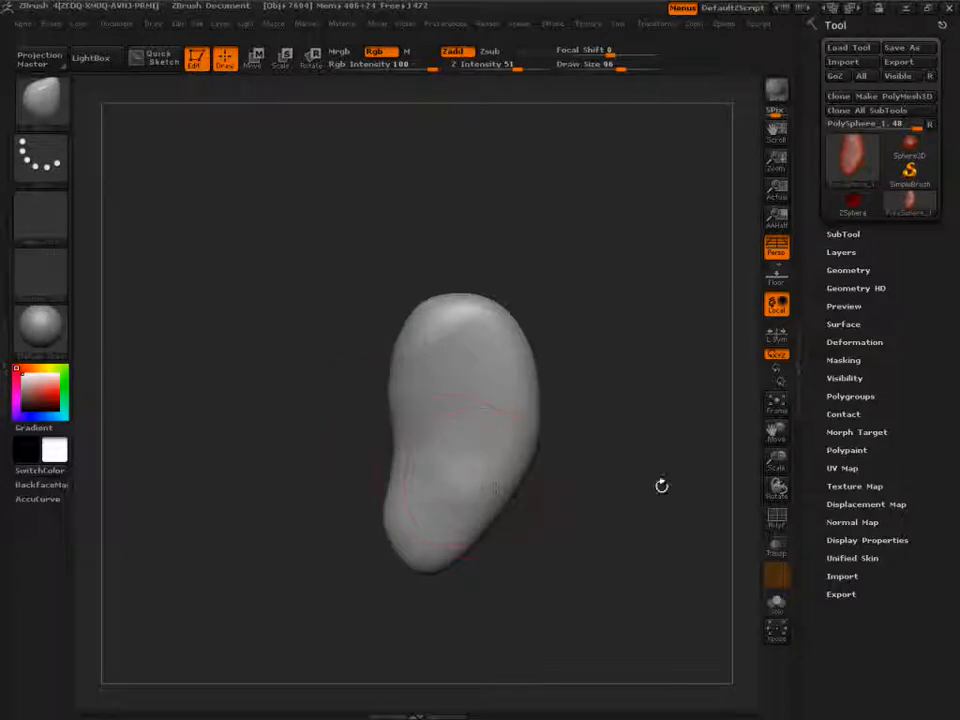
- Soften the ear silhouette at draw size 79 and reduce the draw size to 23
key(s)
drag(450, 465, 438, 474)
mouse_move(637, 497)
mouse_down()
mouse_move(557, 518)
mouse_move(712, 530)
mouse_move(652, 514)
mouse_up()
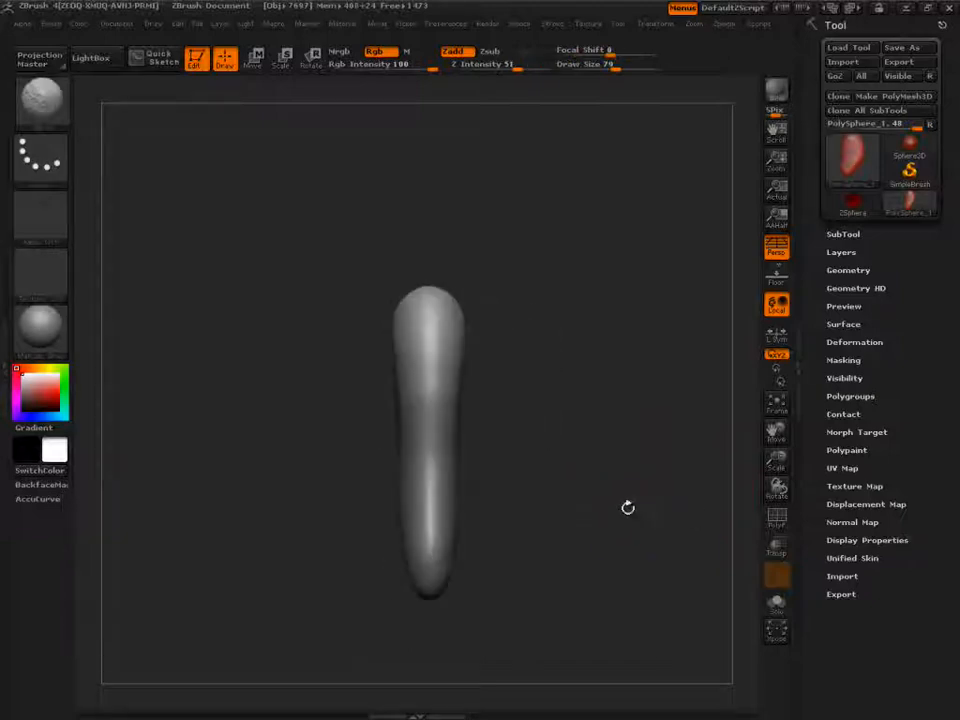
mouse_move(606, 429)
shift+mouse_down()
mouse_move(615, 435)
mouse_move(646, 406)
shift+mouse_up()
key(s)
drag(518, 396, 496, 397)
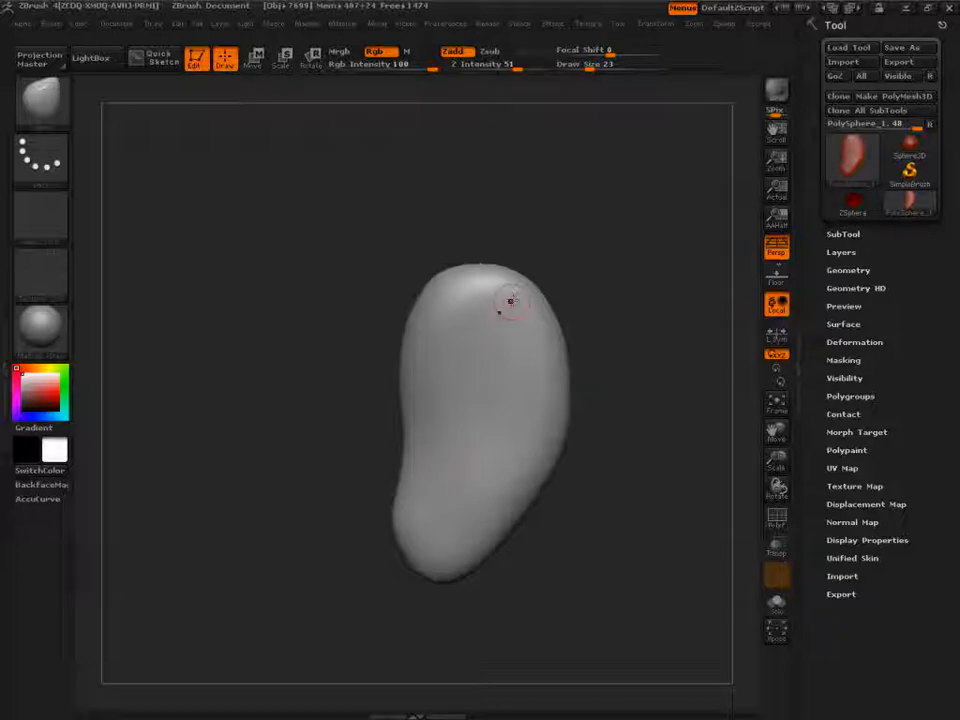
- Paint guide masks for the helix, the inner hollow and the tragus area, and clear them
key(shift)
mouse_move(411, 426)
ctrl+mouse_down()
mouse_move(435, 311)
mouse_move(461, 274)
mouse_move(538, 295)
mouse_move(550, 345)
mouse_move(518, 450)
mouse_move(463, 514)
ctrl+mouse_up()
mouse_move(448, 395)
ctrl+mouse_down()
mouse_move(480, 402)
mouse_move(496, 461)
ctrl+mouse_up()
mouse_move(460, 397)
ctrl+mouse_down()
mouse_move(442, 370)
mouse_move(470, 333)
mouse_move(512, 360)
mouse_move(515, 400)
mouse_move(496, 372)
mouse_move(478, 366)
ctrl+mouse_up()
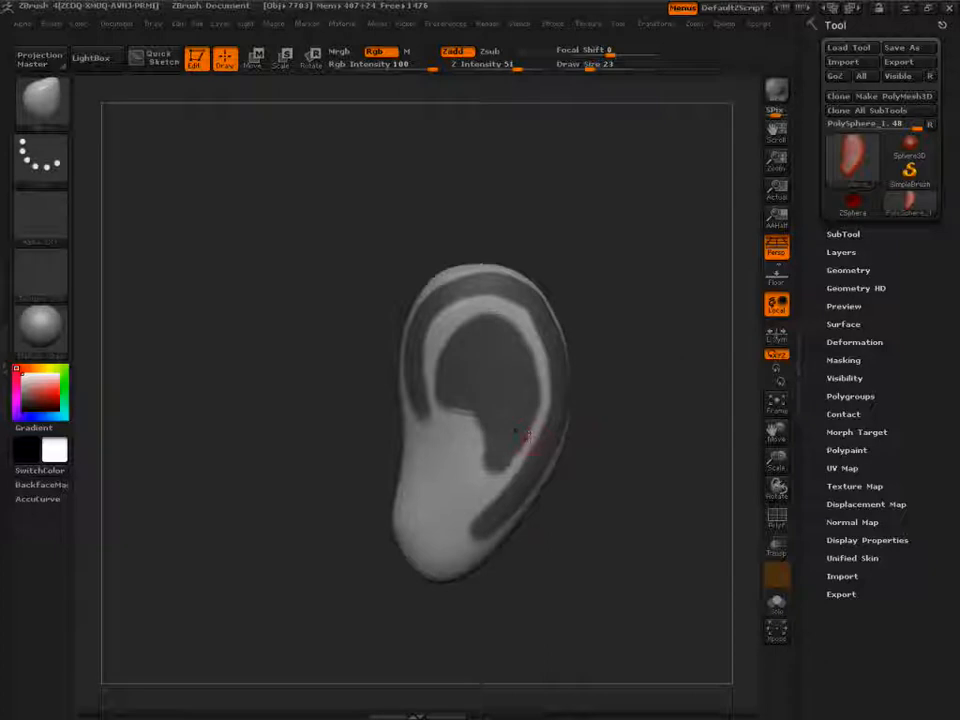
mouse_move(414, 440)
ctrl+mouse_down()
mouse_move(410, 500)
mouse_move(422, 467)
mouse_move(440, 518)
mouse_move(419, 519)
mouse_move(411, 508)
ctrl+mouse_up()
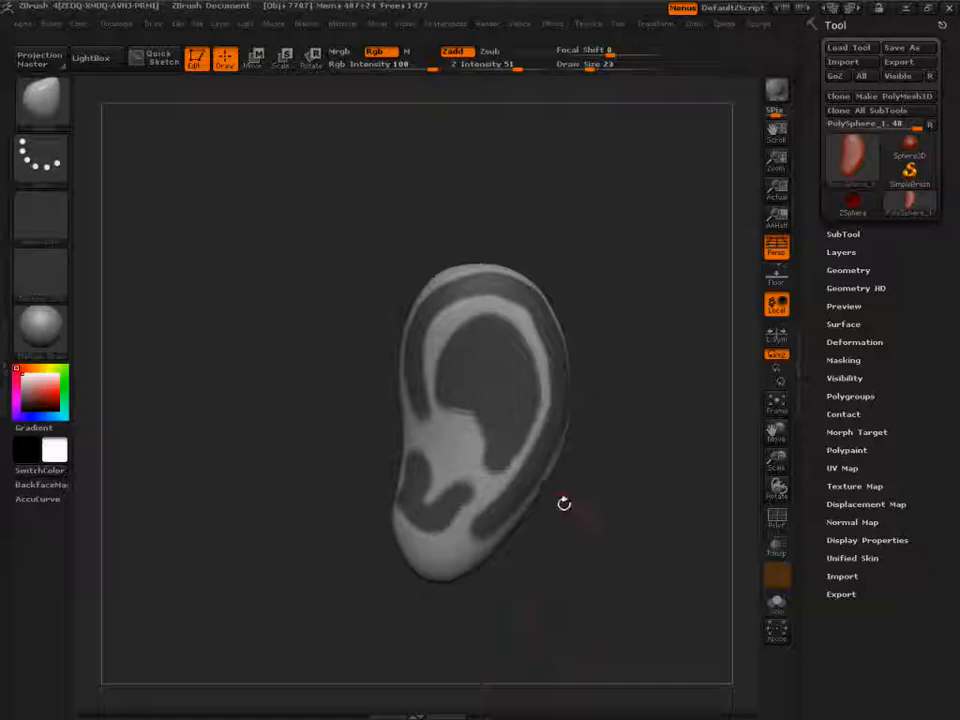
ctrl+drag(582, 504, 612, 532)
- Mask an elongated concha shape, invert the mask, and push the concha deep through the back of the ear
mouse_move(443, 412)
ctrl+mouse_down()
mouse_move(447, 450)
mouse_move(433, 506)
mouse_move(462, 440)
mouse_move(471, 455)
mouse_move(449, 485)
ctrl+mouse_up()
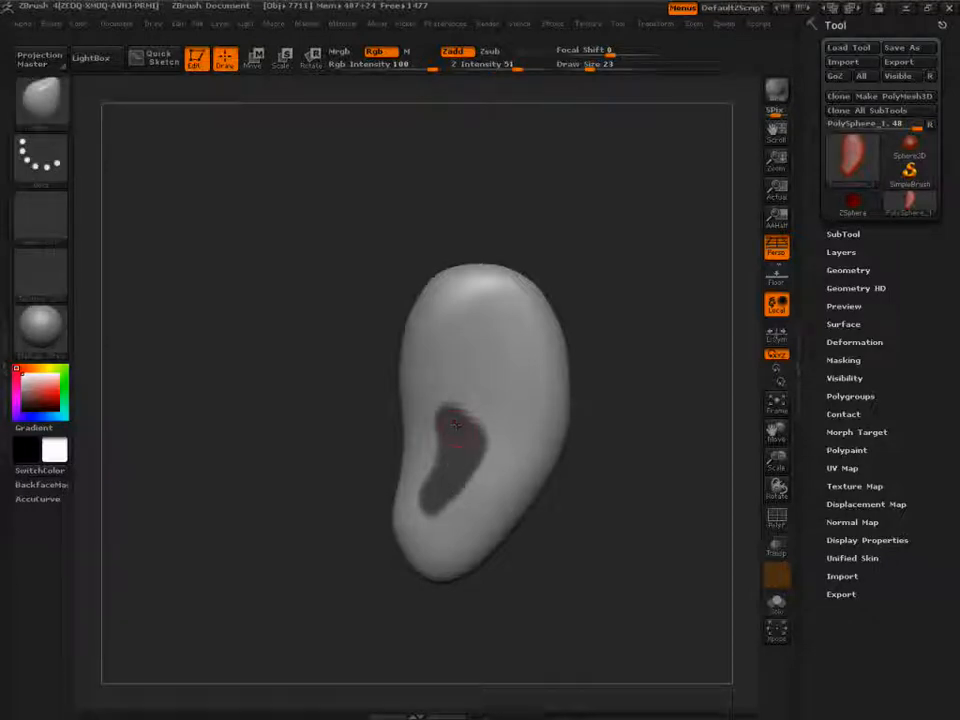
ctrl+click(652, 457)
key(s)
mouse_move(449, 450)
mouse_down()
mouse_move(479, 450)
mouse_move(454, 461)
mouse_move(456, 452)
mouse_up()
mouse_move(590, 460)
mouse_down()
mouse_move(696, 476)
mouse_move(591, 491)
mouse_move(449, 460)
mouse_move(489, 460)
mouse_move(396, 461)
mouse_up()
key(s)
drag(452, 450, 577, 462)
key(s)
drag(493, 461, 464, 461)
ctrl+drag(356, 436, 316, 420)
- Widen the concha opening upward and smooth its walls at draw size 46
key(s)
mouse_move(506, 416)
mouse_down()
mouse_move(490, 405)
mouse_move(510, 425)
mouse_move(491, 496)
mouse_move(500, 495)
mouse_move(476, 498)
mouse_up()
key(s)
drag(676, 448, 634, 446)
mouse_move(469, 475)
shift+mouse_down()
mouse_move(463, 505)
mouse_move(480, 478)
mouse_move(464, 434)
mouse_move(474, 403)
mouse_move(498, 382)
shift+mouse_up()
drag(655, 430, 695, 436)
shift+drag(589, 358, 572, 392)
mouse_move(512, 366)
mouse_down()
mouse_move(553, 408)
mouse_move(544, 473)
mouse_up()
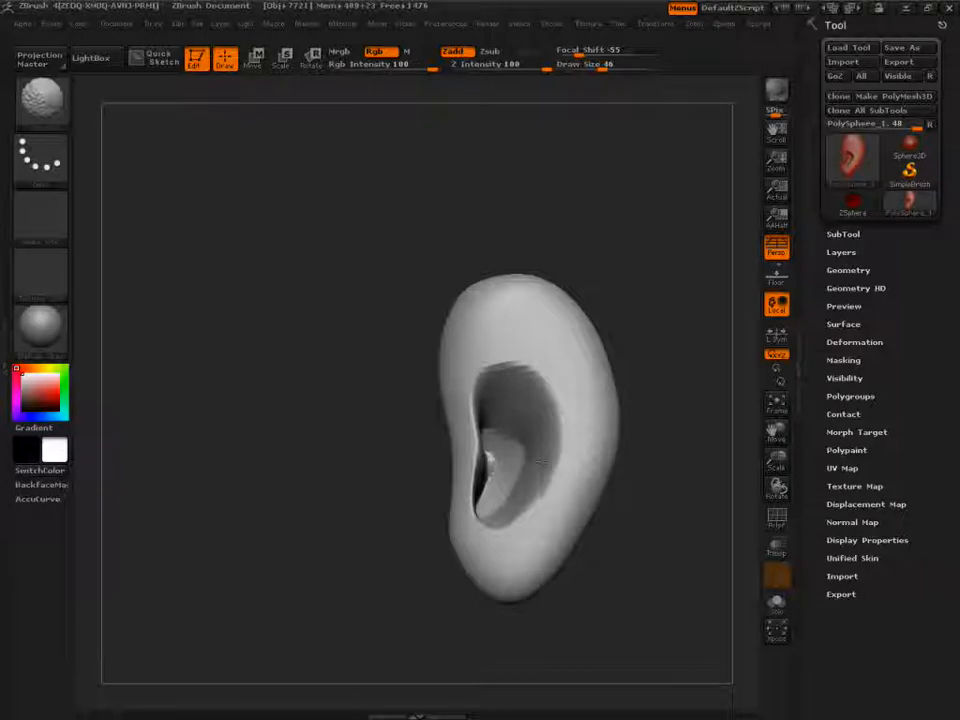
- Smooth the lower rim and inner floor of the concha hollow
mouse_move(671, 456)
mouse_down()
mouse_move(478, 500)
mouse_move(476, 518)
mouse_up()
drag(655, 480, 708, 474)
mouse_move(492, 505)
shift+mouse_down()
mouse_move(506, 464)
mouse_move(490, 494)
mouse_move(498, 484)
shift+mouse_up()
drag(708, 461, 664, 459)
mouse_move(502, 470)
mouse_down()
mouse_move(512, 448)
mouse_move(500, 465)
mouse_move(505, 432)
mouse_up()
drag(340, 494, 412, 490)
shift+drag(527, 465, 523, 454)
mouse_move(700, 415)
mouse_down()
mouse_move(672, 444)
mouse_move(658, 424)
mouse_up()
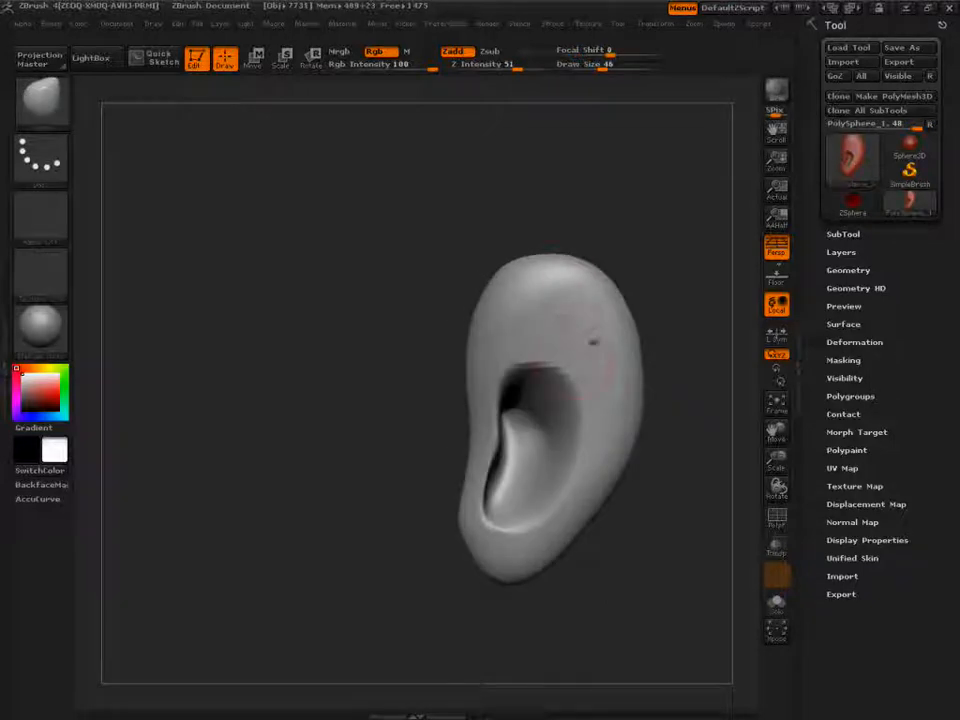
- Mask the helix rim and carve a recess beneath it with the Clay brush at draw size 46
alt+drag(690, 316, 608, 313)
mouse_move(487, 265)
ctrl+mouse_down()
mouse_move(438, 284)
mouse_move(413, 386)
mouse_move(456, 280)
mouse_move(487, 272)
mouse_move(426, 282)
ctrl+mouse_up()
ctrl+drag(438, 398, 450, 425)
mouse_move(610, 355)
mouse_down()
mouse_move(656, 348)
mouse_move(660, 292)
mouse_up()
mouse_move(503, 303)
alt+mouse_down()
mouse_move(450, 348)
mouse_move(448, 370)
mouse_move(480, 368)
mouse_move(492, 383)
alt+mouse_up()
alt+drag(517, 330, 528, 350)
mouse_move(500, 312)
alt+mouse_down()
mouse_move(484, 364)
mouse_move(440, 354)
mouse_move(508, 327)
mouse_move(470, 372)
alt+mouse_up()
mouse_move(518, 340)
alt+mouse_down()
mouse_move(496, 386)
mouse_move(492, 361)
mouse_move(456, 334)
mouse_move(478, 350)
alt+mouse_up()
drag(639, 315, 600, 360)
drag(656, 267, 642, 325)
mouse_move(430, 368)
alt+mouse_down()
mouse_move(455, 392)
mouse_move(426, 370)
mouse_move(445, 342)
mouse_move(452, 380)
alt+mouse_up()
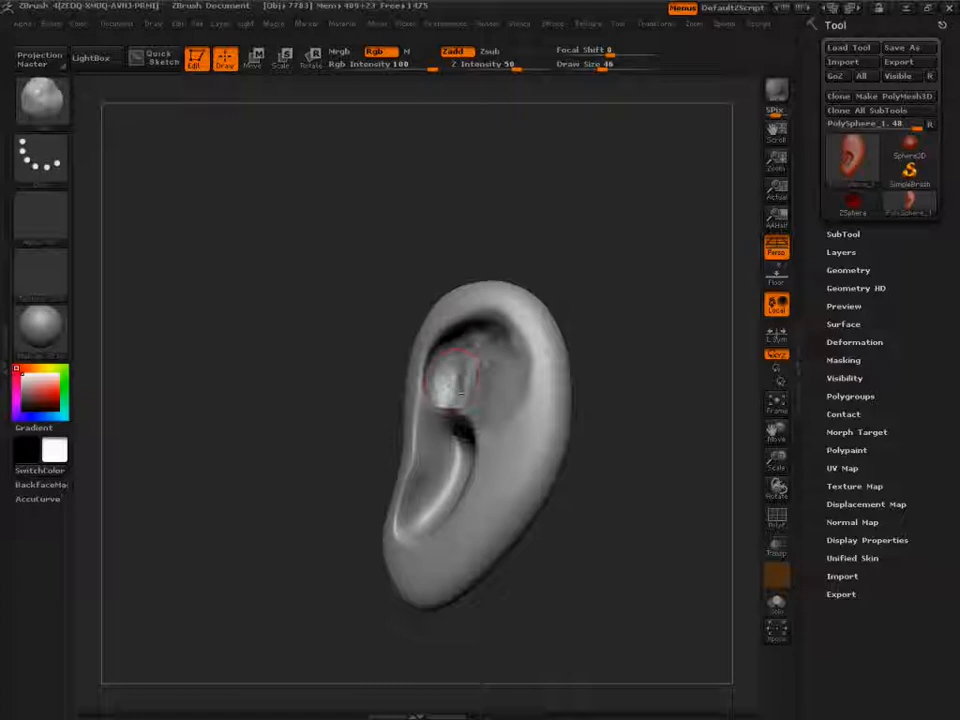
- Build up antihelix ridges across the recess inside the helix with the Clay brush, smoothing the front part
mouse_move(666, 319)
mouse_down()
mouse_move(521, 343)
mouse_move(520, 354)
mouse_up()
mouse_move(650, 376)
mouse_down()
mouse_move(562, 386)
mouse_move(536, 371)
mouse_move(555, 441)
mouse_move(556, 430)
mouse_up()
drag(640, 425, 595, 435)
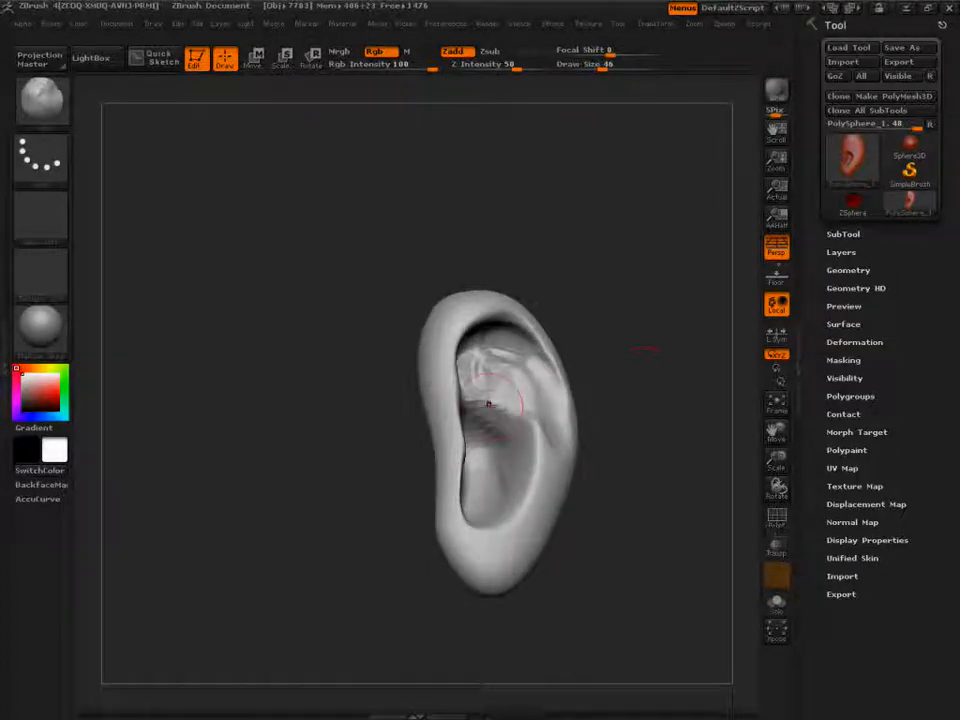
mouse_move(646, 425)
mouse_down()
mouse_move(636, 434)
mouse_move(647, 424)
mouse_move(688, 441)
mouse_move(690, 470)
mouse_move(650, 432)
mouse_up()
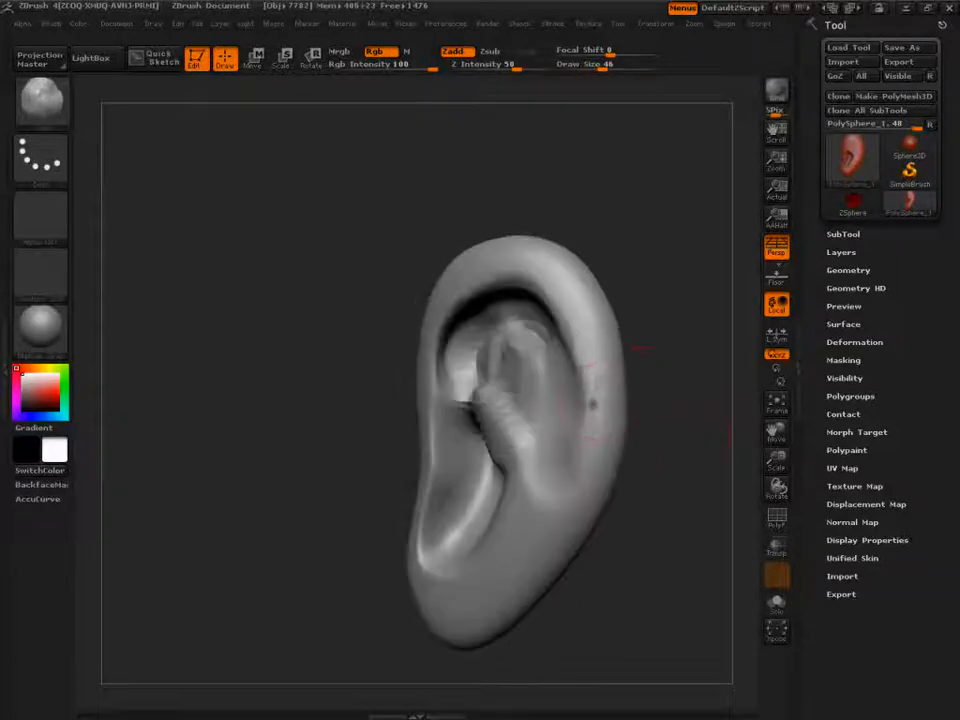
mouse_move(469, 373)
shift+mouse_down()
mouse_move(488, 424)
mouse_move(526, 436)
mouse_move(528, 416)
mouse_move(541, 411)
mouse_move(522, 354)
mouse_move(480, 352)
shift+mouse_up()
drag(697, 388, 708, 465)
- Flatten the ridges above the concha into a broad plane at draw size 69 and Z Intensity 43
key(s)
click(531, 382)
mouse_move(516, 380)
alt+mouse_down()
mouse_move(492, 360)
mouse_move(526, 362)
alt+mouse_up()
drag(679, 256, 706, 284)
mouse_move(530, 372)
shift+mouse_down()
mouse_move(512, 362)
mouse_move(478, 368)
shift+mouse_up()
key(shift)
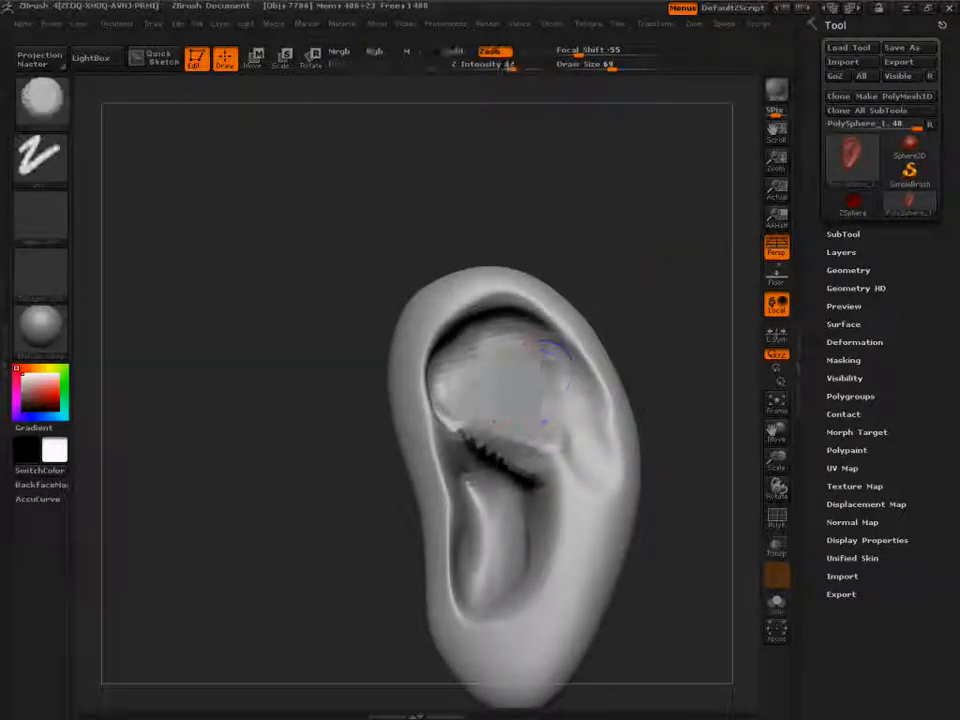
shift+drag(548, 365, 552, 388)
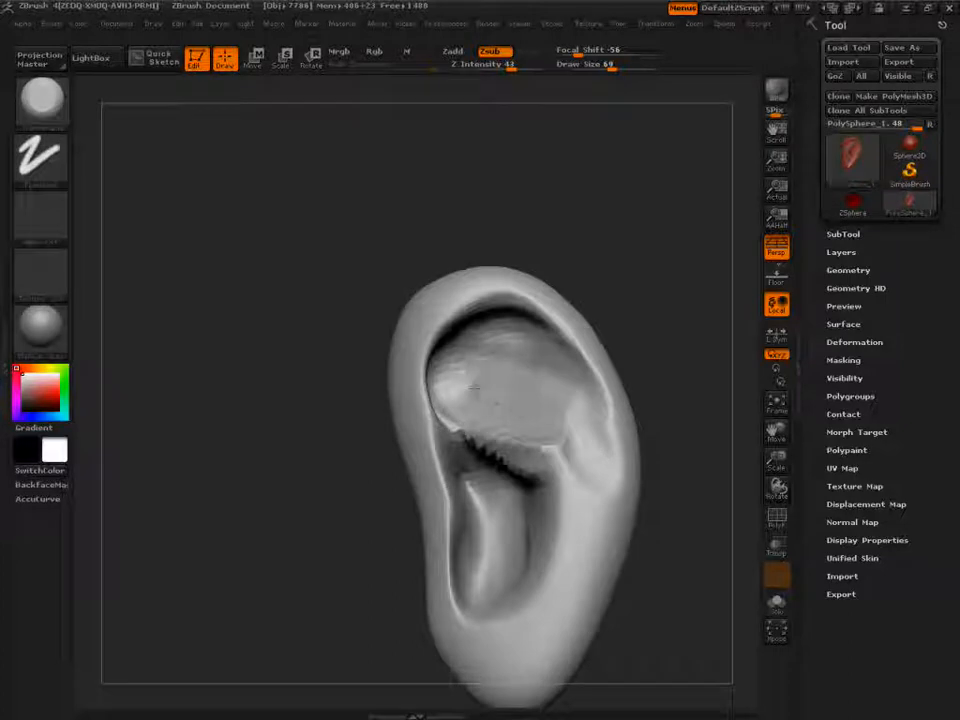
- Continue flattening the antihelix plane toward the helix recess, and reduce the draw size to 59
mouse_move(502, 356)
mouse_down()
mouse_move(464, 384)
mouse_move(474, 392)
mouse_move(498, 350)
mouse_up()
mouse_move(728, 342)
mouse_down()
mouse_move(645, 350)
mouse_move(735, 352)
mouse_move(722, 371)
mouse_move(707, 369)
mouse_move(718, 305)
mouse_move(728, 340)
mouse_up()
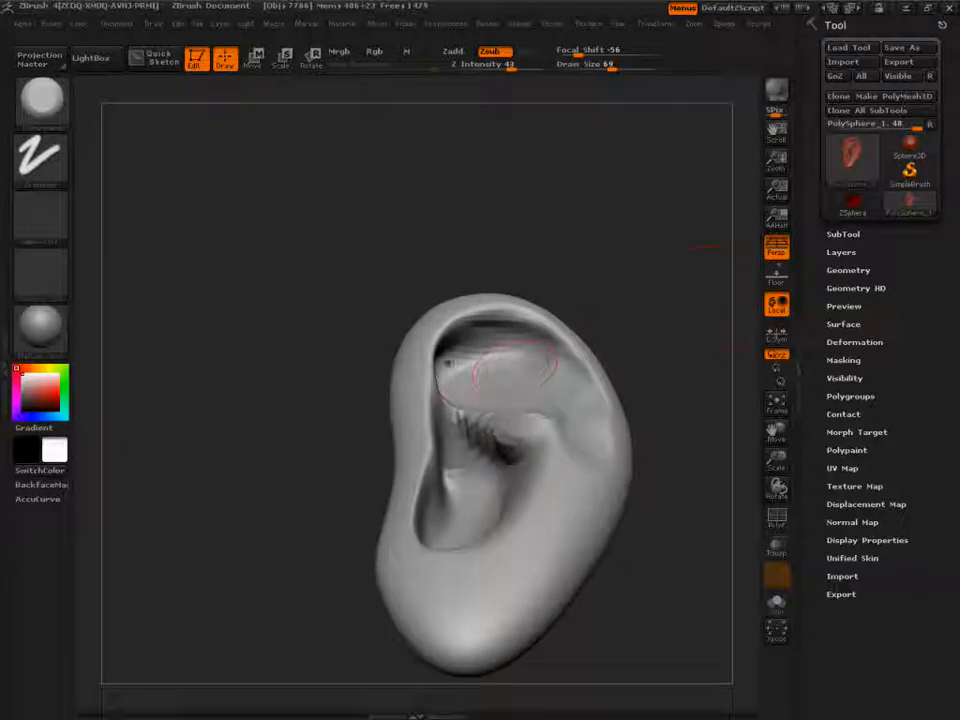
drag(452, 364, 556, 340)
drag(719, 323, 715, 378)
key(s)
drag(575, 443, 571, 445)
drag(645, 418, 640, 400)
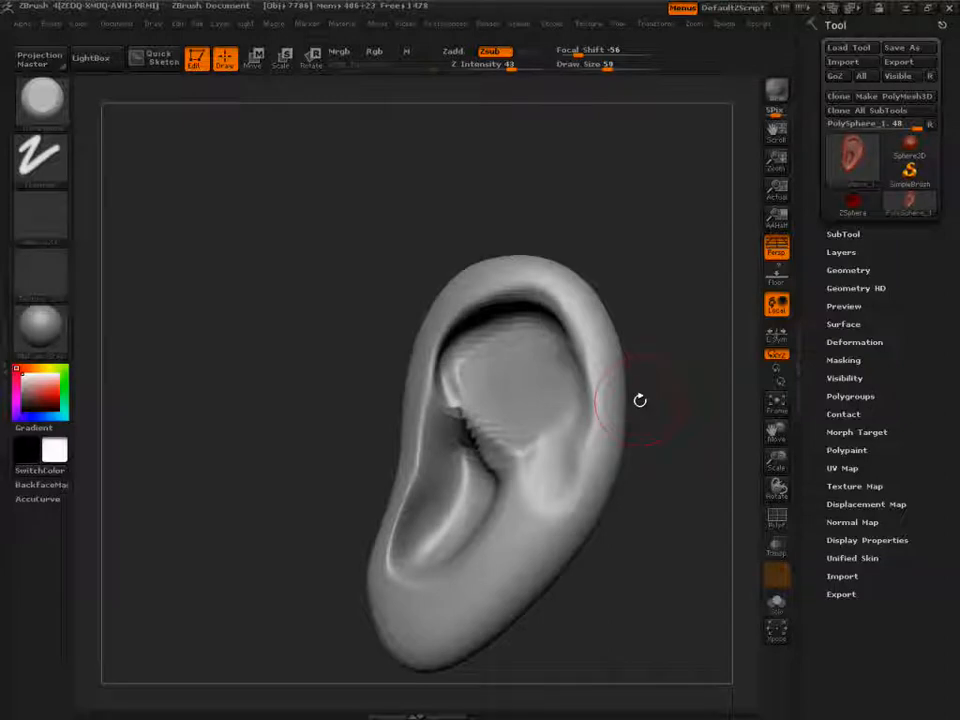
- Build up the rear of the antihelix beside the concha with the Clay brush at draw size 59
key(b)
key(c)
key(l)
drag(725, 383, 668, 440)
mouse_move(578, 385)
mouse_down()
mouse_move(523, 426)
mouse_move(474, 438)
mouse_move(486, 403)
mouse_move(540, 432)
mouse_up()
mouse_move(490, 408)
mouse_down()
mouse_move(550, 436)
mouse_move(564, 430)
mouse_move(553, 403)
mouse_move(546, 399)
mouse_move(541, 524)
mouse_move(550, 402)
mouse_up()
mouse_move(628, 452)
mouse_down()
mouse_move(681, 435)
mouse_move(409, 386)
mouse_up()
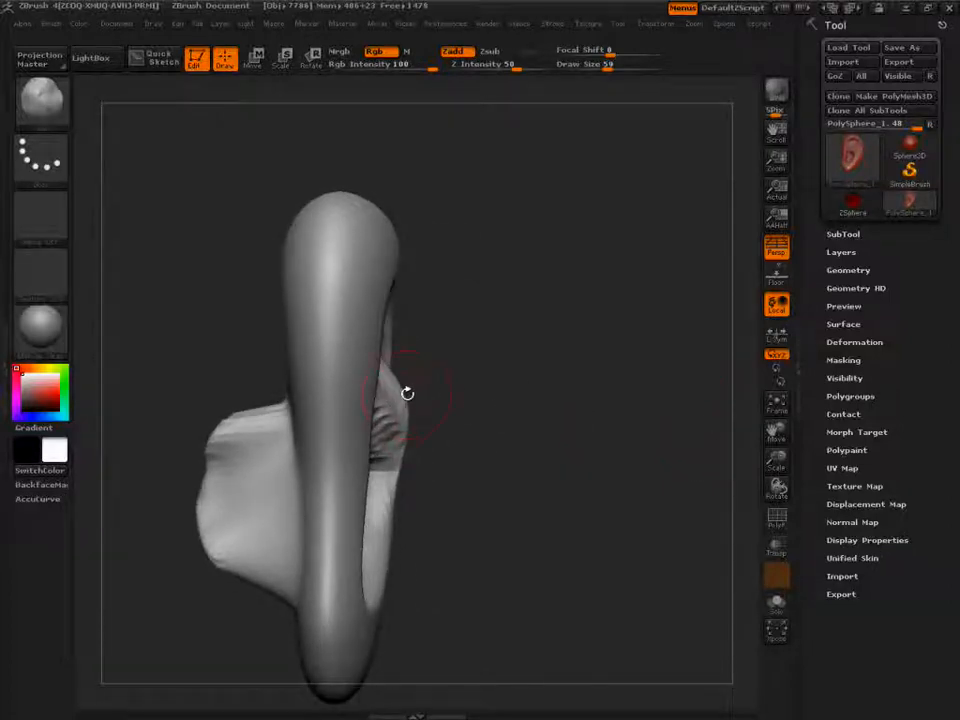
- Fill out the antihelix bulge and the helix rim around it with Clay at draw size 96
drag(514, 364, 447, 379)
key(s)
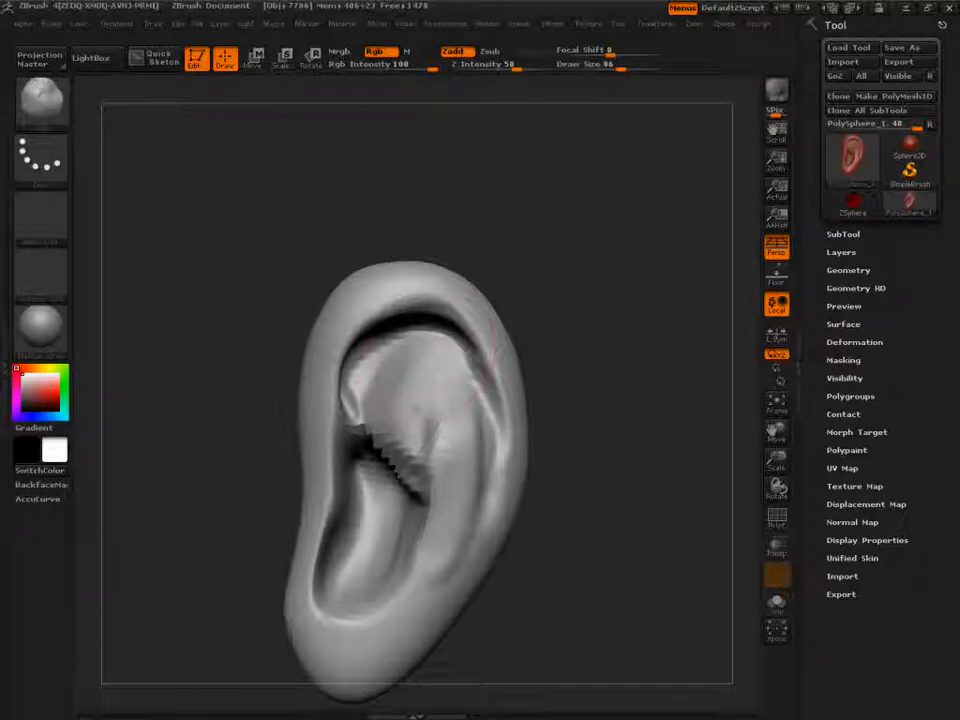
drag(460, 268, 558, 371)
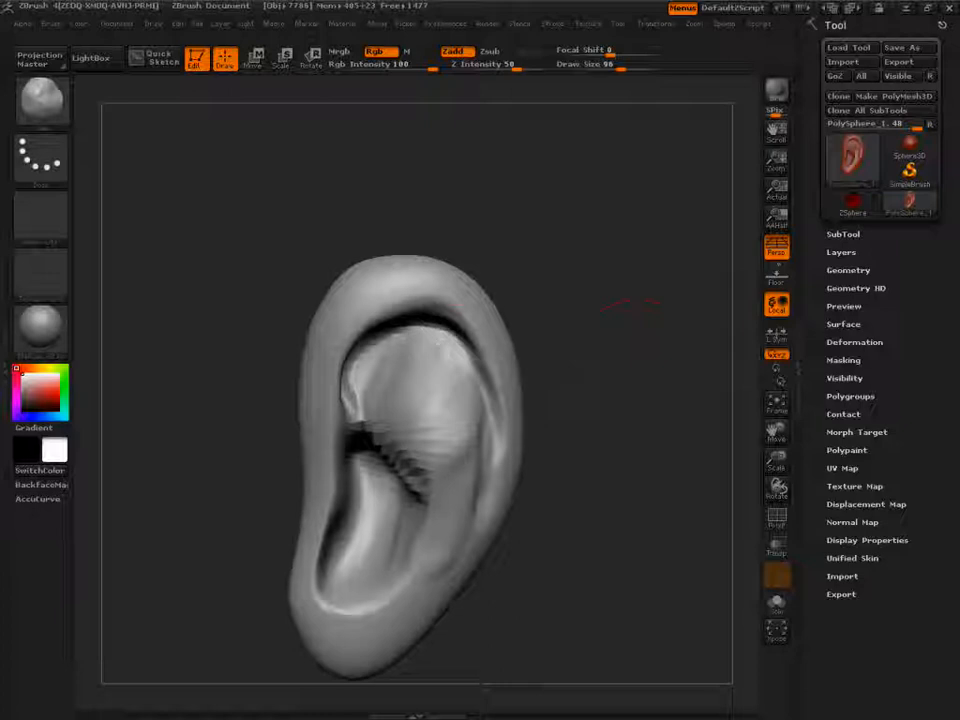
drag(467, 401, 464, 428)
mouse_move(605, 400)
mouse_down()
mouse_move(650, 399)
mouse_move(557, 400)
mouse_move(535, 350)
mouse_up()
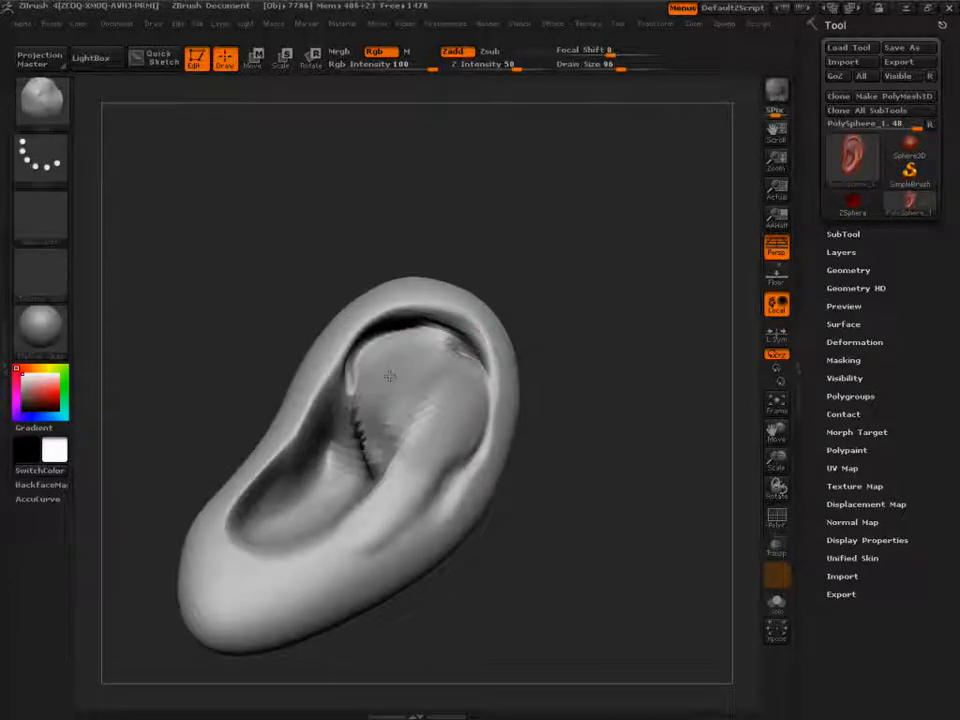
drag(626, 312, 585, 300)
drag(587, 349, 609, 376)
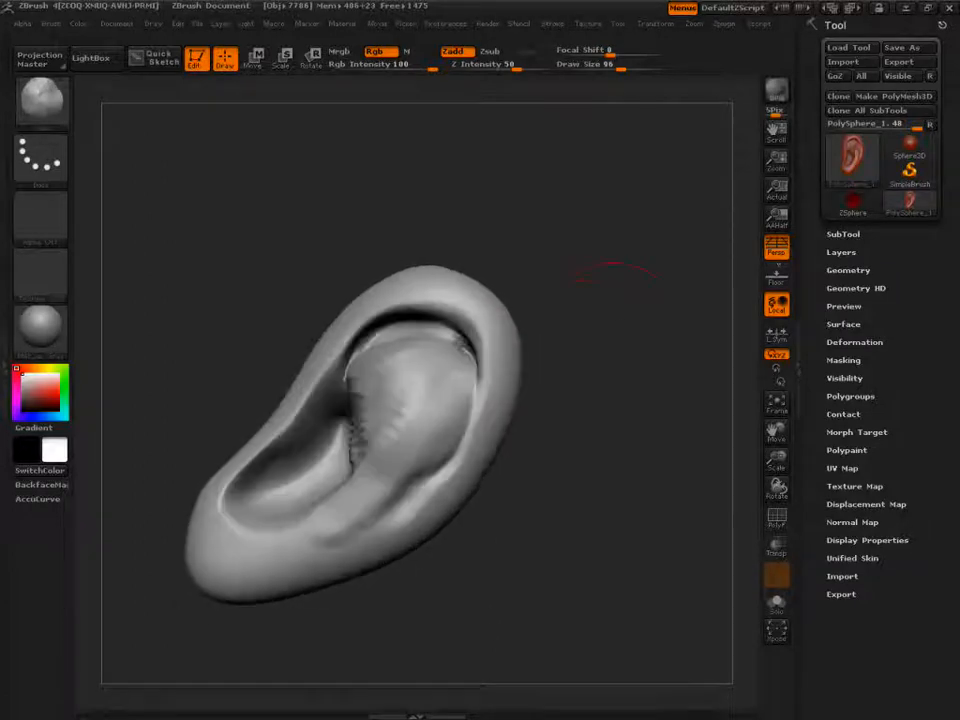
- Smooth the antihelix surface and its jagged edge above the concha, reducing the draw size to 75
mouse_move(403, 390)
shift+mouse_down()
mouse_move(402, 377)
mouse_move(429, 381)
mouse_move(400, 373)
mouse_move(416, 381)
shift+mouse_up()
key(bracketleft)
key(bracketleft)
drag(606, 300, 565, 295)
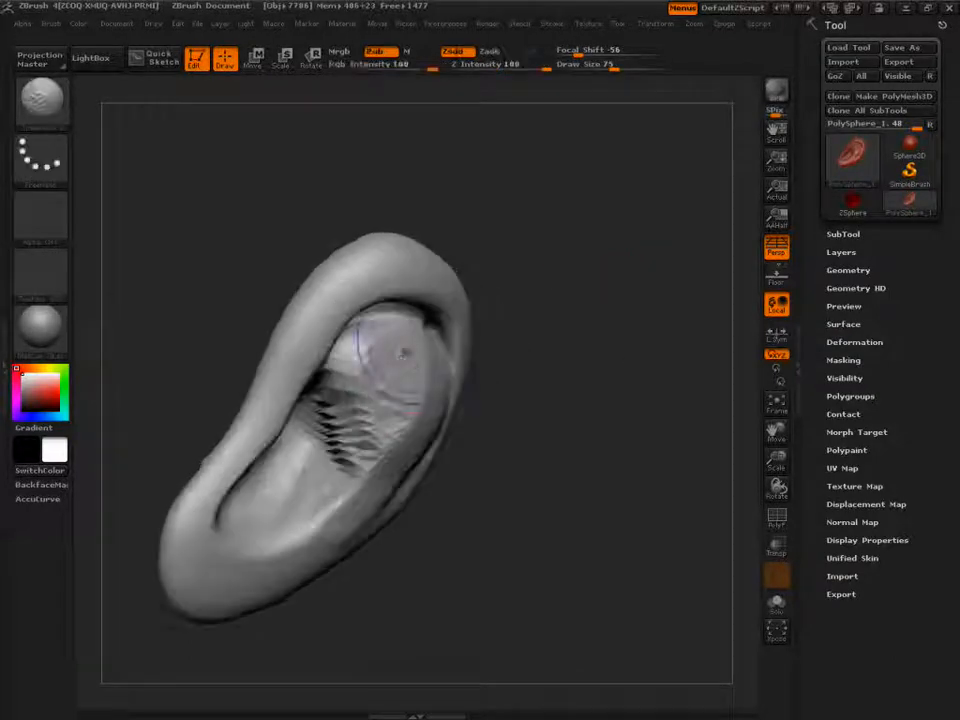
shift+drag(401, 357, 393, 365)
drag(578, 298, 615, 304)
shift+drag(408, 364, 401, 367)
mouse_move(545, 425)
mouse_down()
mouse_move(620, 452)
mouse_move(583, 424)
mouse_move(531, 444)
mouse_move(522, 437)
mouse_move(541, 432)
mouse_up()
mouse_move(480, 418)
shift+mouse_down()
mouse_move(461, 394)
mouse_move(455, 430)
shift+mouse_up()
drag(548, 428, 540, 430)
drag(586, 402, 682, 463)
- Start a crease across the front rim above the tragus with the Standard brush at draw size 49 and Clay at 24
drag(614, 67, 603, 67)
key(1)
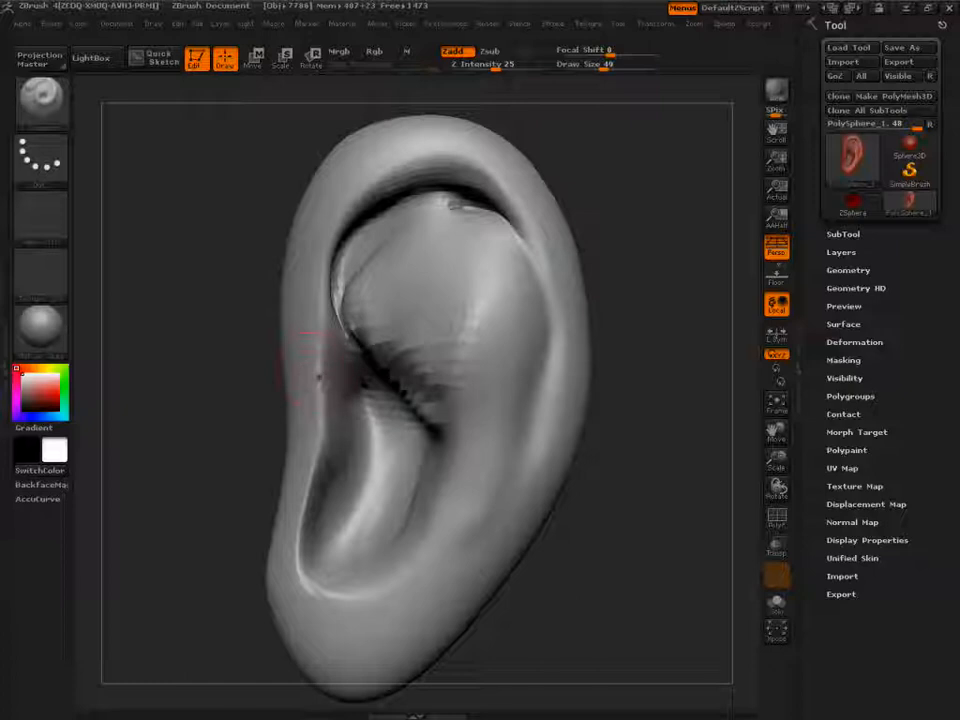
drag(310, 356, 312, 402)
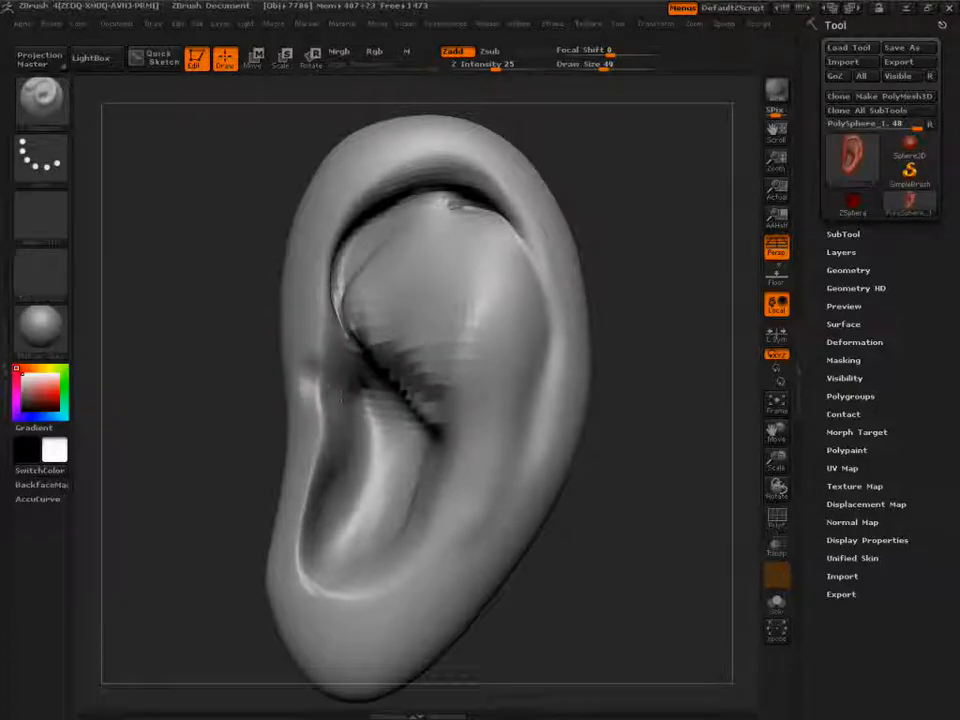
key(2)
key(s)
click(326, 388)
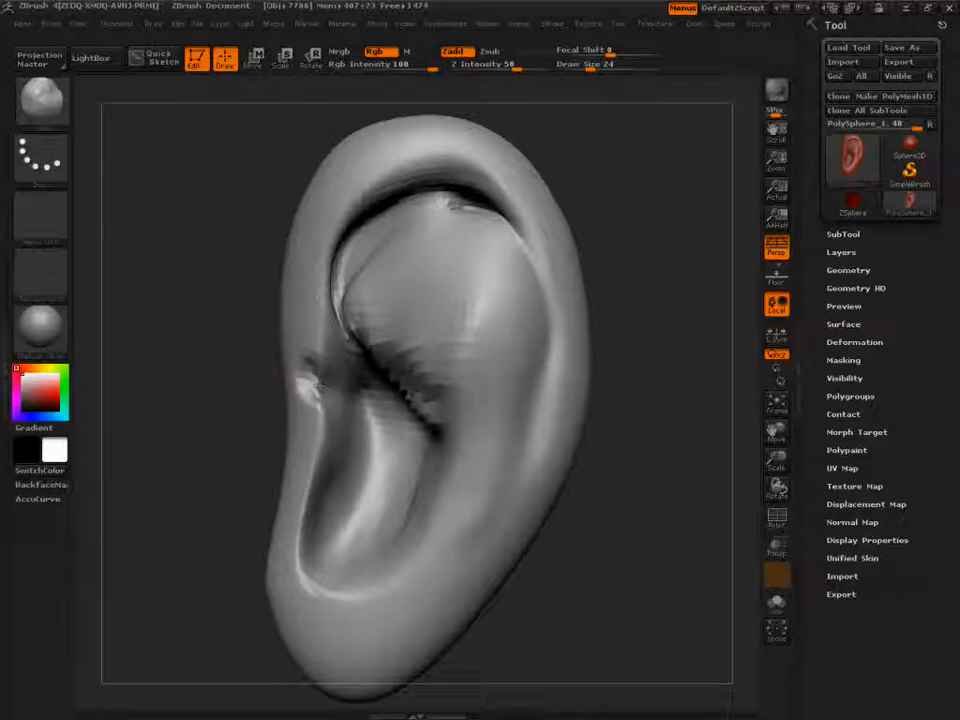
- Build the helix root into the concha and deepen its crease with Clay at draw size 52
key(s)
click(346, 367)
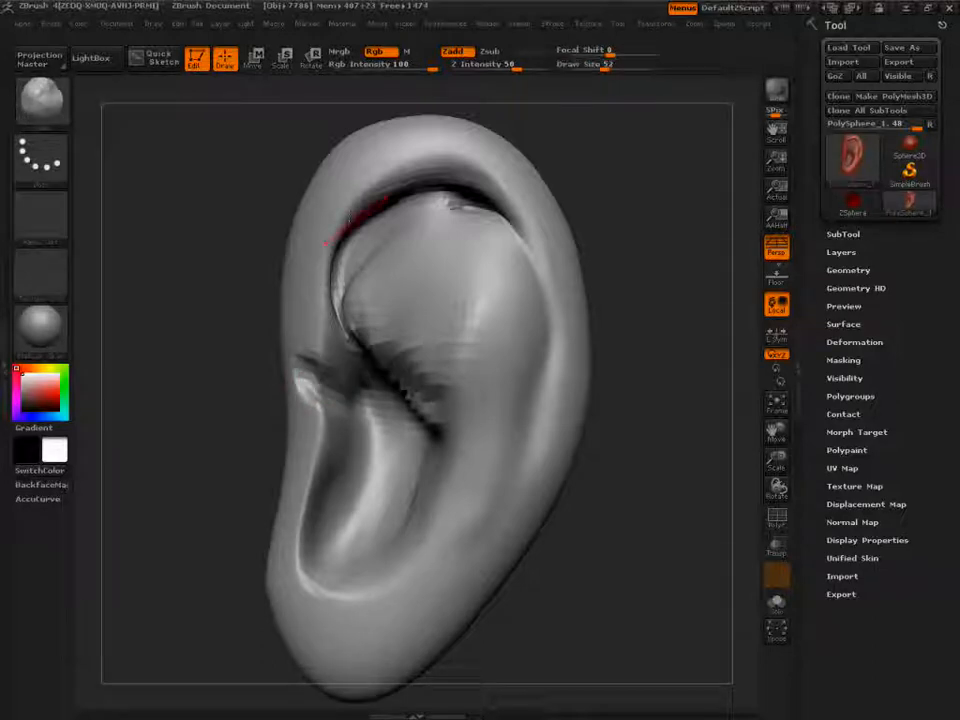
drag(351, 355, 335, 378)
right_drag(335, 430, 334, 376)
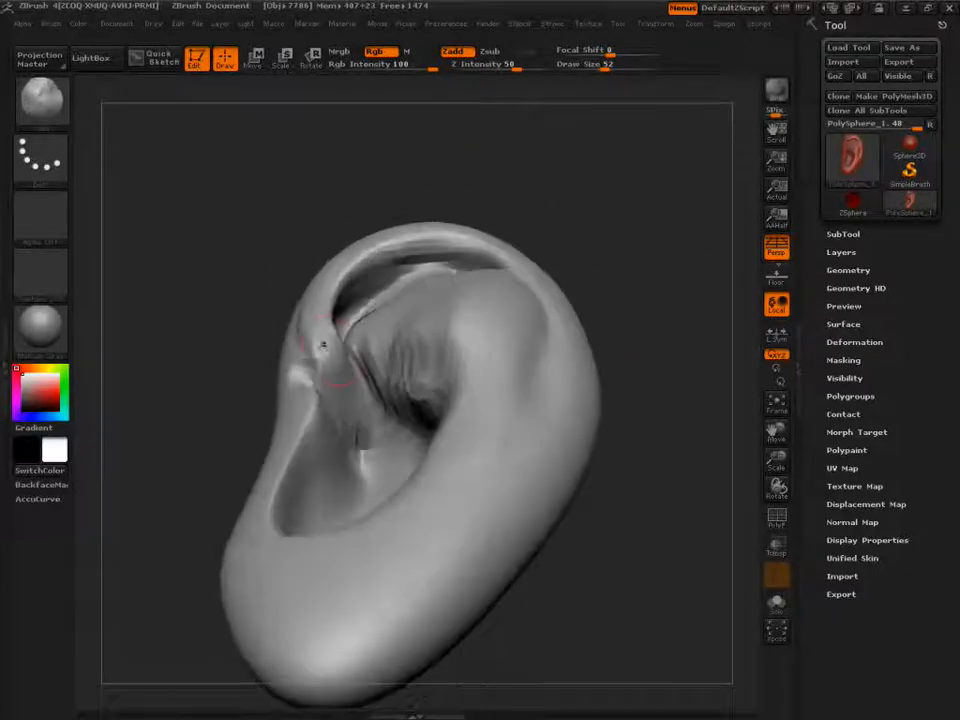
drag(512, 184, 580, 165)
- Reshape the helix root and front rim above the tragus with the Move brush at draw size 85
key(s)
click(356, 365)
key(b)
key(m)
key(v)
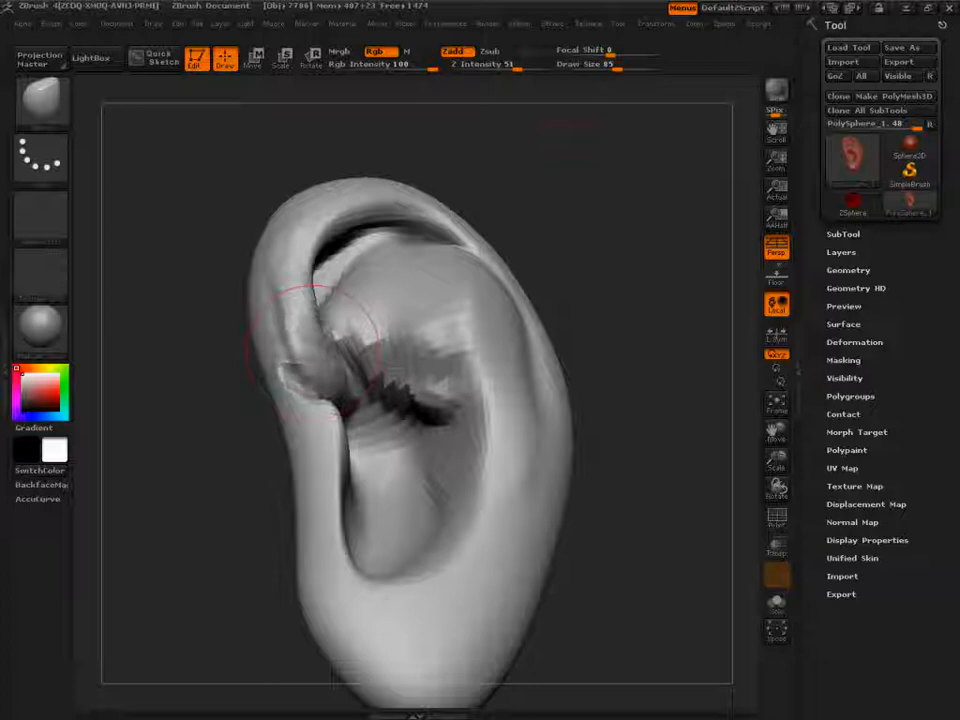
drag(596, 228, 304, 339)
drag(256, 378, 294, 349)
mouse_move(215, 300)
mouse_down()
mouse_move(320, 280)
mouse_move(256, 266)
mouse_up()
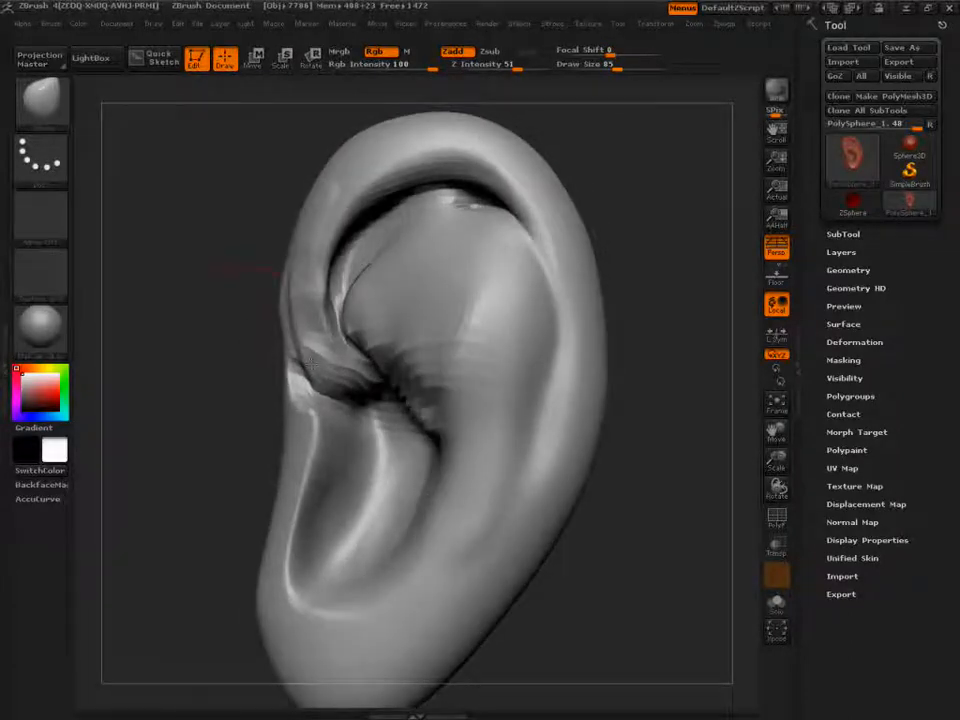
drag(221, 363, 268, 410)
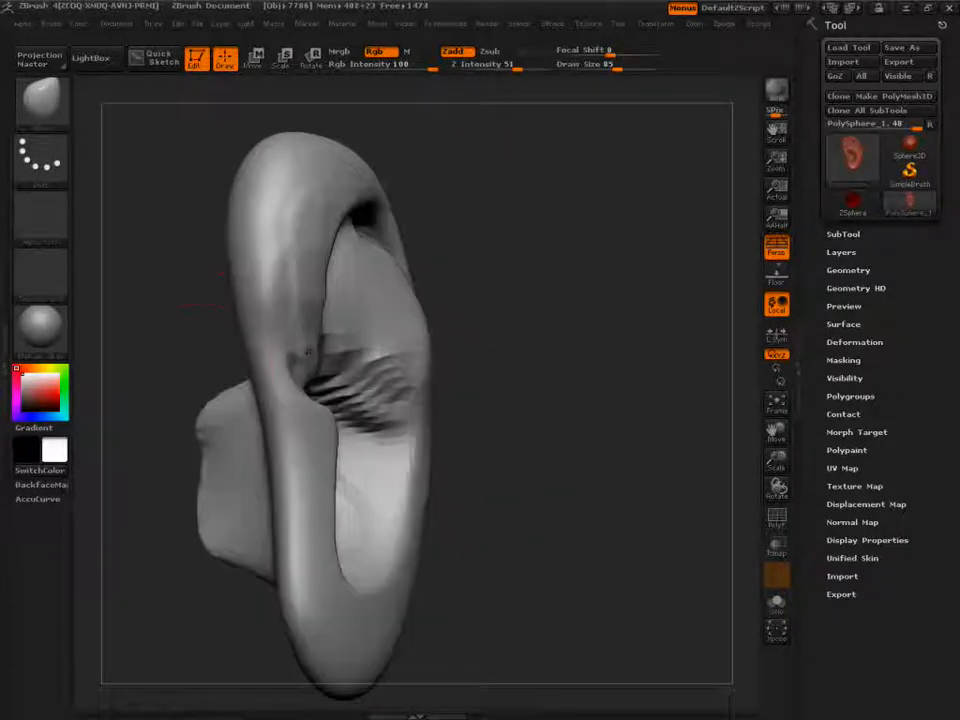
- Adjust the front helix contour and smooth the rim and antihelix, reducing the draw size to 61
drag(548, 262, 460, 258)
mouse_move(367, 281)
mouse_down()
mouse_move(354, 289)
mouse_move(324, 277)
mouse_up()
key(s)
drag(262, 285, 290, 268)
mouse_move(326, 219)
shift+mouse_down()
mouse_move(311, 274)
mouse_move(330, 331)
shift+mouse_up()
key(s)
mouse_move(401, 272)
shift+mouse_down()
mouse_move(444, 232)
mouse_move(439, 306)
mouse_move(468, 322)
mouse_move(460, 323)
shift+mouse_up()
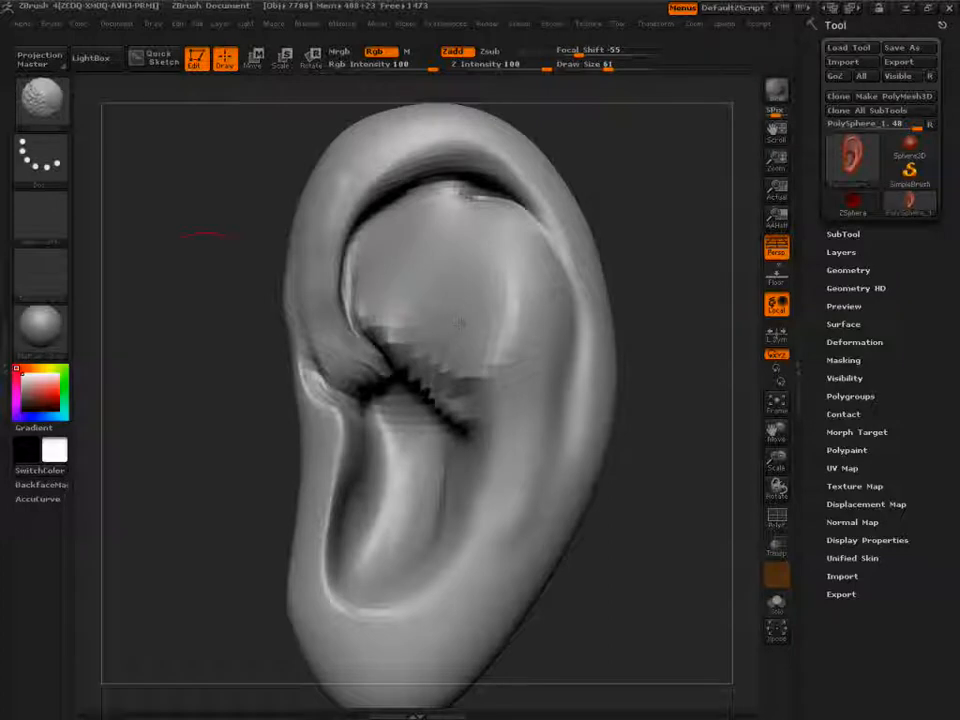
mouse_move(709, 225)
mouse_down()
mouse_move(649, 180)
mouse_move(622, 305)
mouse_up()
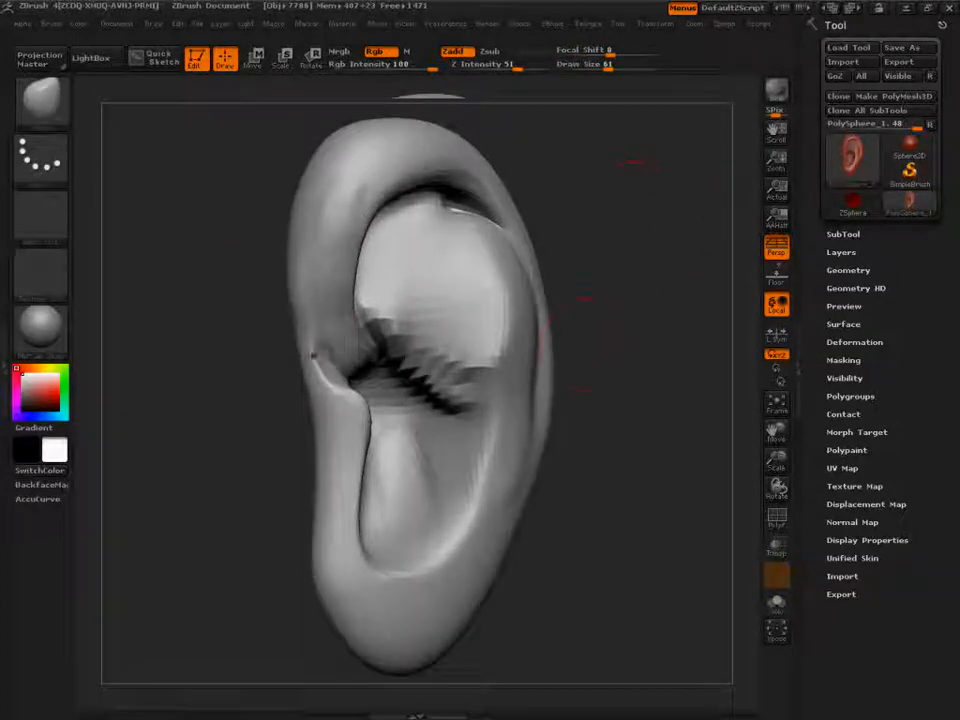
- Build up the tragus and antitragus around the lower concha with the Clay brush at draw size 61
mouse_move(617, 317)
mouse_down()
mouse_move(645, 315)
mouse_move(703, 377)
mouse_move(701, 319)
mouse_up()
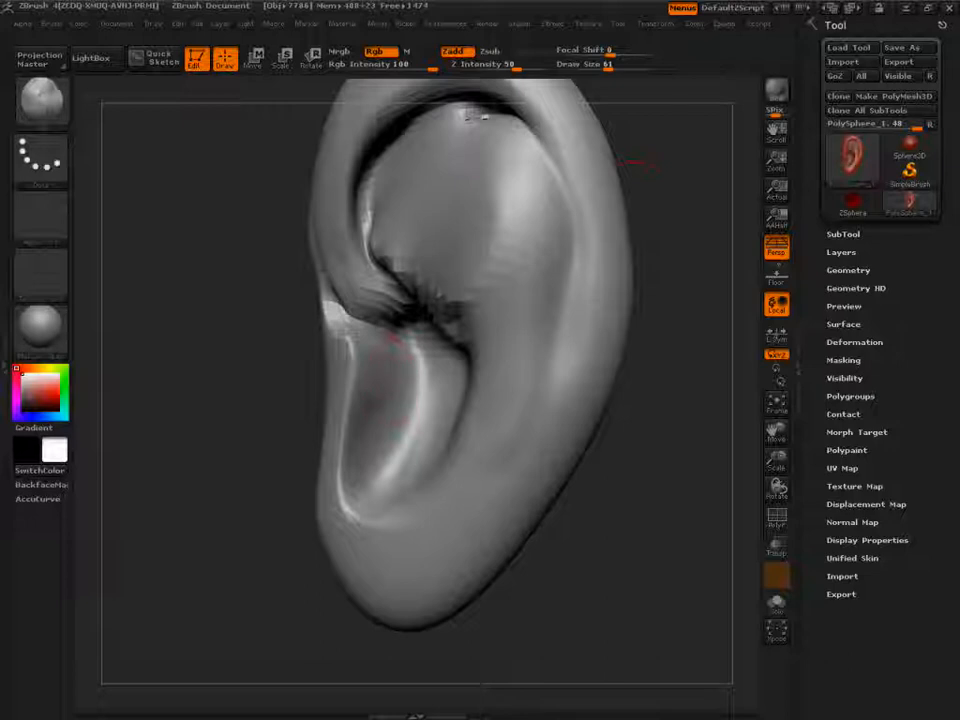
drag(364, 348, 368, 402)
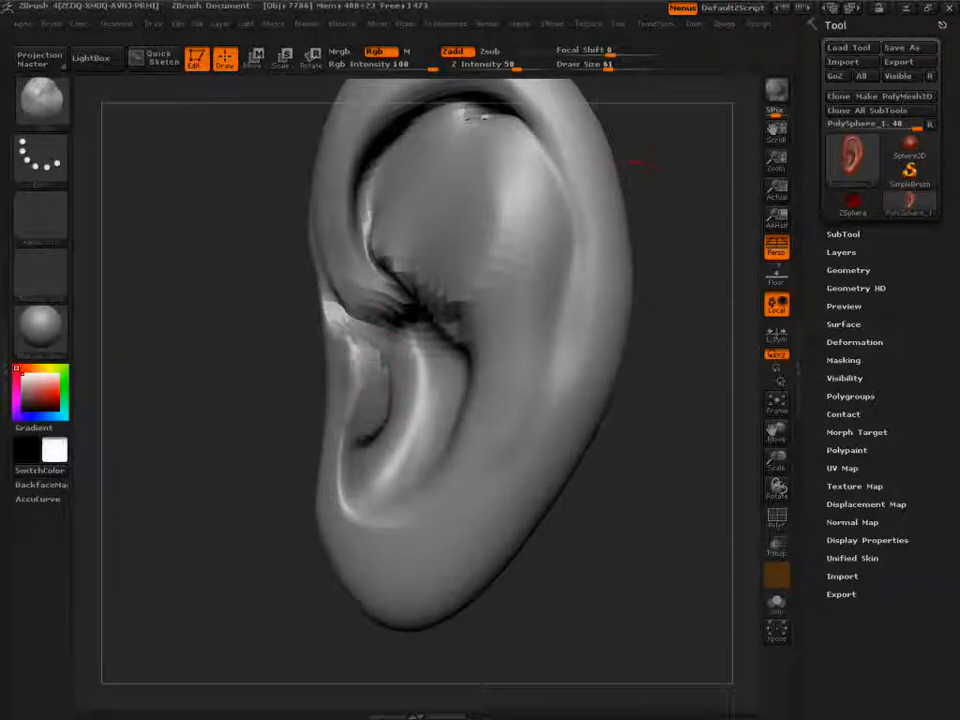
drag(278, 452, 440, 428)
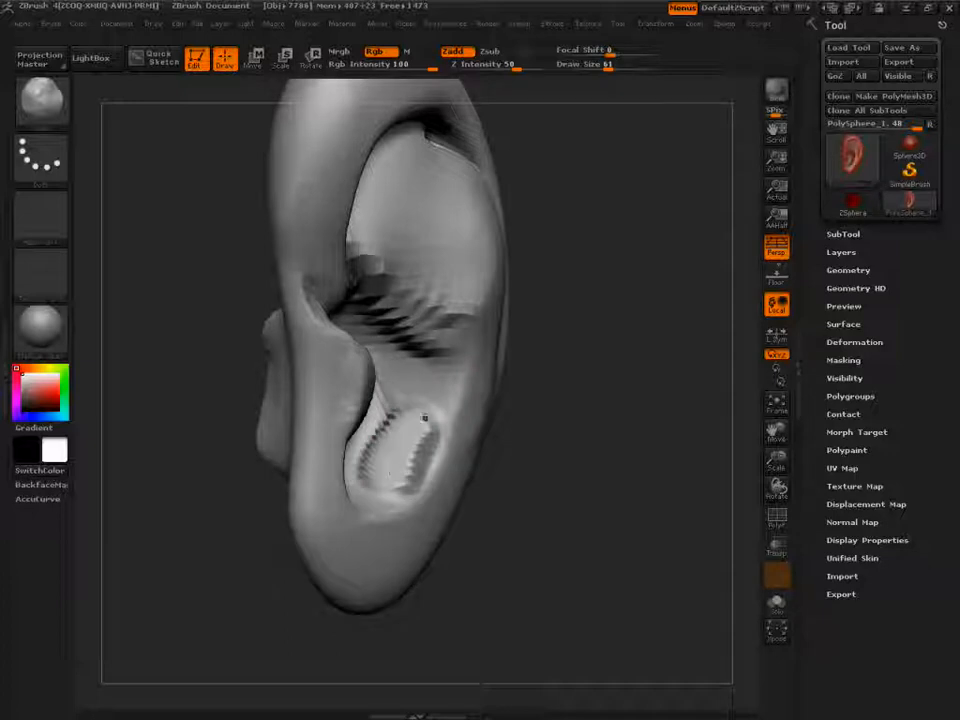
mouse_move(399, 469)
mouse_down()
mouse_move(408, 424)
mouse_move(395, 450)
mouse_move(392, 420)
mouse_move(406, 397)
mouse_move(398, 410)
mouse_move(420, 455)
mouse_up()
mouse_move(590, 520)
mouse_down()
mouse_move(510, 520)
mouse_move(585, 520)
mouse_up()
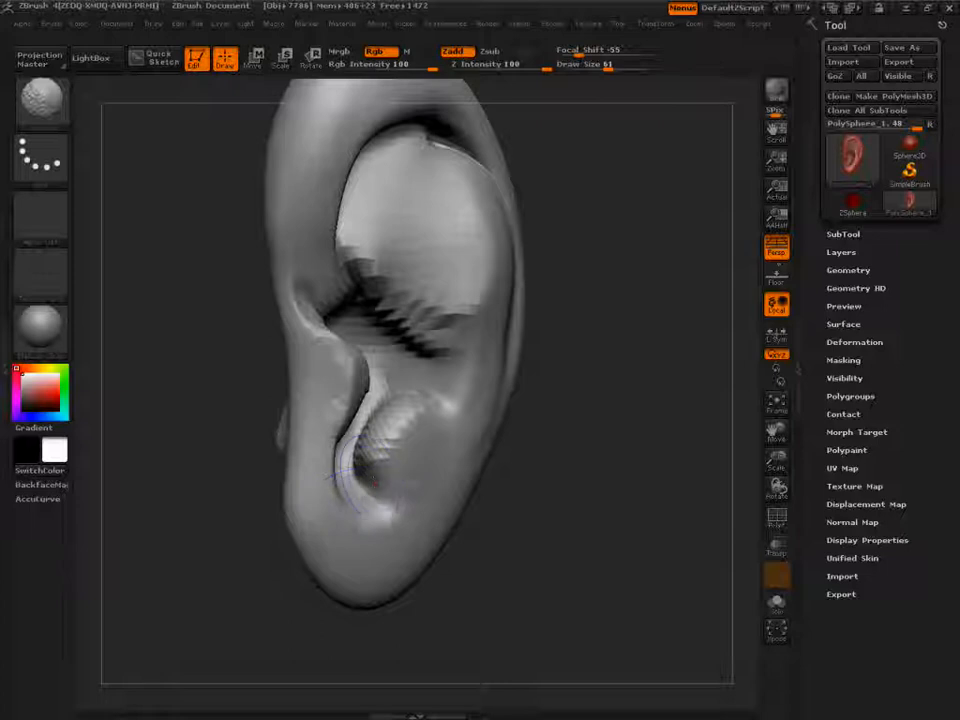
- Fill and smooth the notch between the tragus and antitragus with Clay at draw size 61
drag(366, 492, 372, 474)
mouse_move(585, 520)
mouse_down()
mouse_move(500, 520)
mouse_move(508, 520)
mouse_up()
mouse_move(349, 459)
shift+mouse_down()
mouse_move(360, 486)
mouse_move(366, 474)
shift+mouse_up()
drag(262, 490, 310, 490)
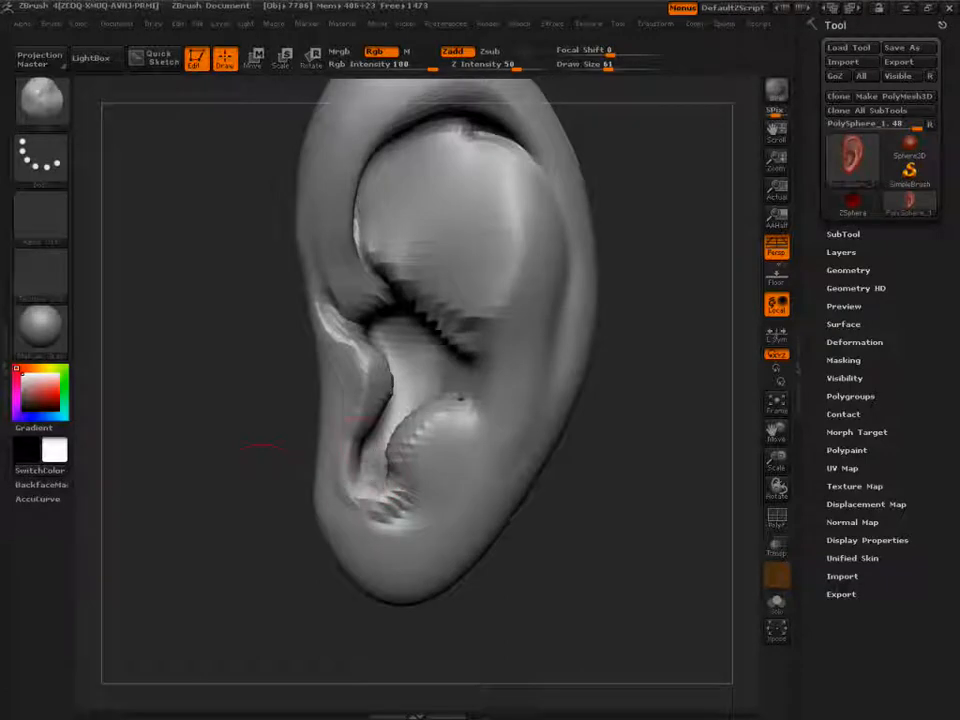
mouse_move(390, 490)
shift+mouse_down()
mouse_move(371, 481)
mouse_move(388, 484)
shift+mouse_up()
mouse_move(260, 503)
mouse_down()
mouse_move(406, 470)
mouse_move(383, 470)
mouse_move(392, 492)
mouse_move(351, 497)
mouse_up()
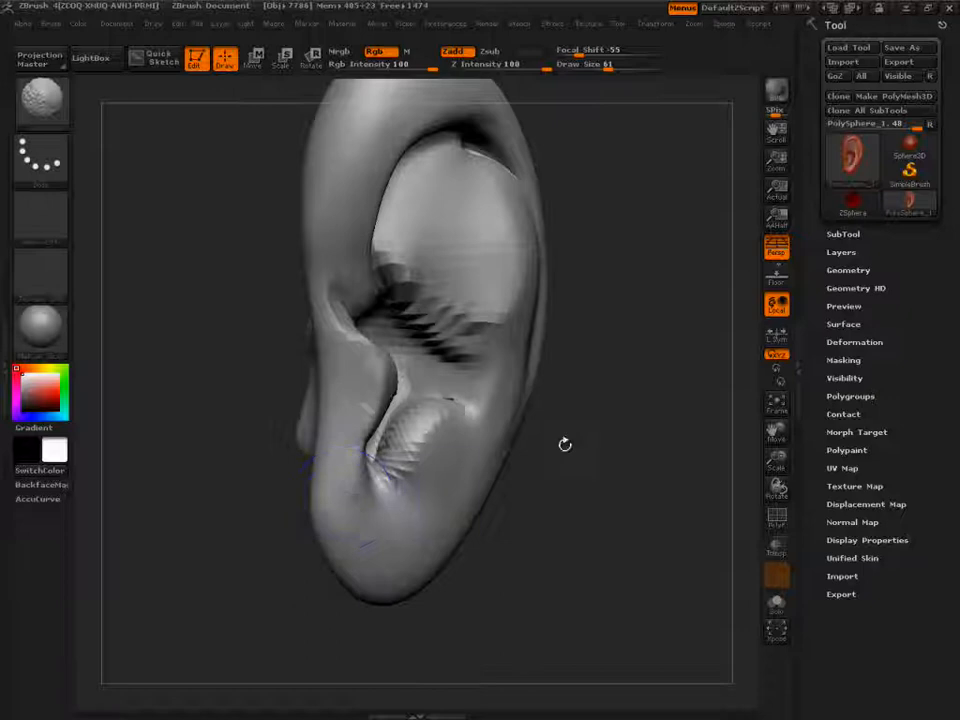
- Round out the tragus and smooth its surface at draw size 61
drag(640, 470, 533, 440)
key(shift)
mouse_move(347, 377)
shift+mouse_down()
mouse_move(362, 388)
mouse_move(373, 380)
shift+mouse_up()
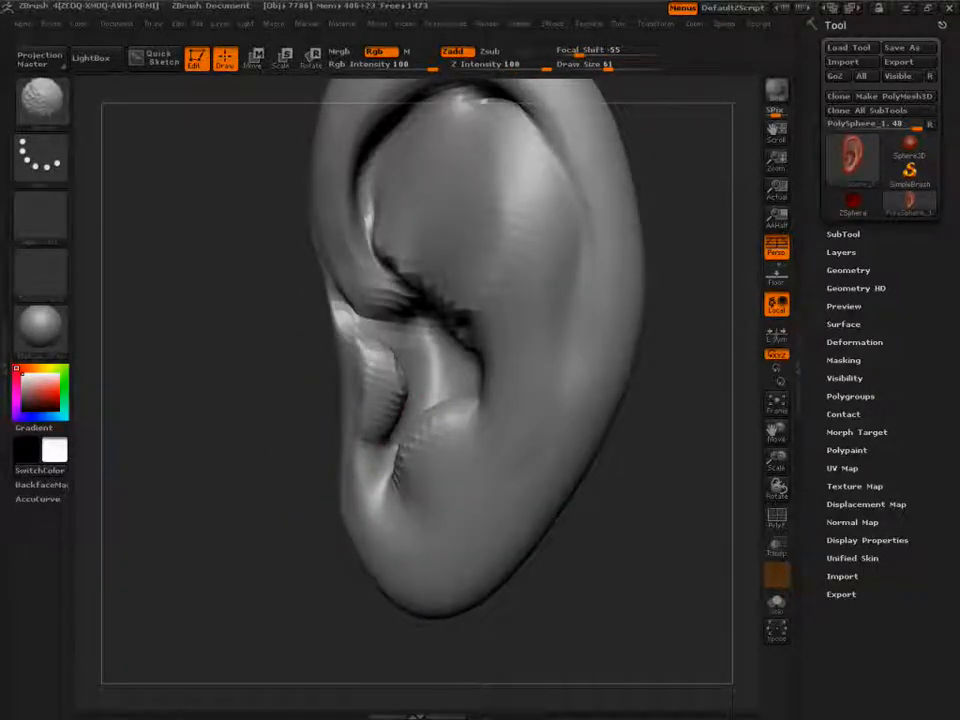
mouse_move(688, 403)
alt+mouse_down()
mouse_move(660, 310)
mouse_move(672, 490)
alt+mouse_up()
shift+drag(467, 354, 484, 314)
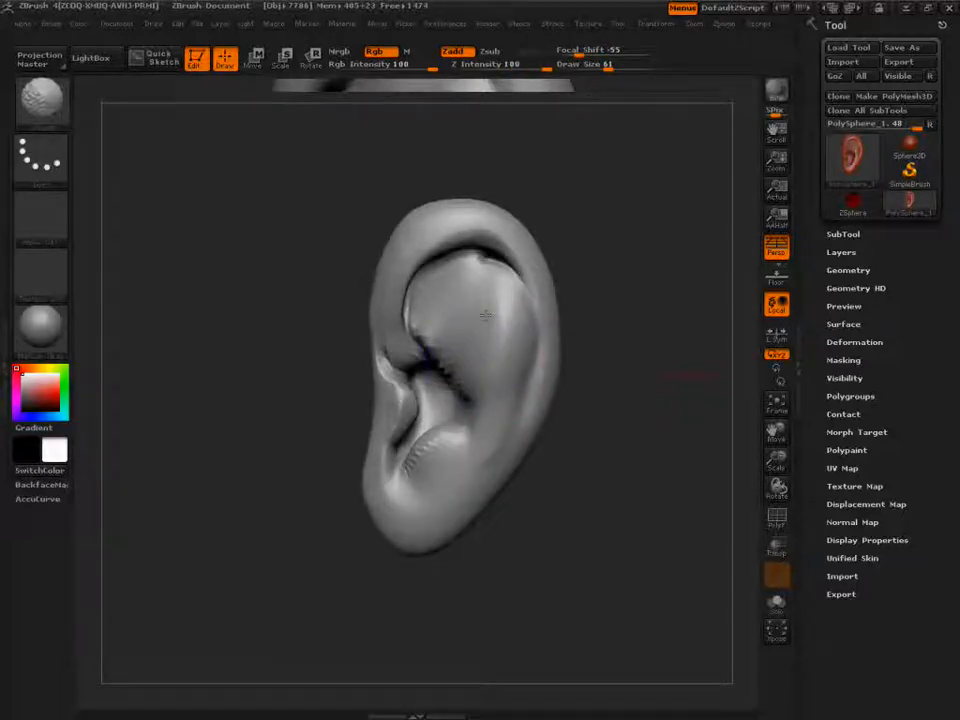
- Try flattening the antitragus with the TrimDynamic brush at draw size 61
drag(690, 375, 653, 373)
drag(689, 418, 738, 410)
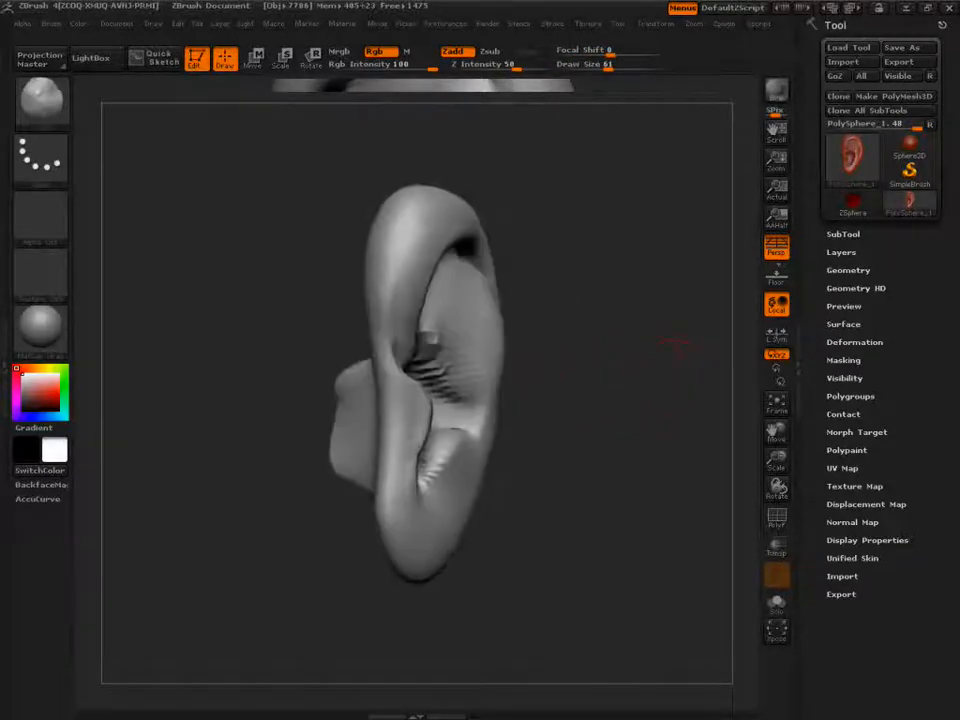
drag(678, 345, 642, 347)
key(2)
drag(422, 464, 426, 458)
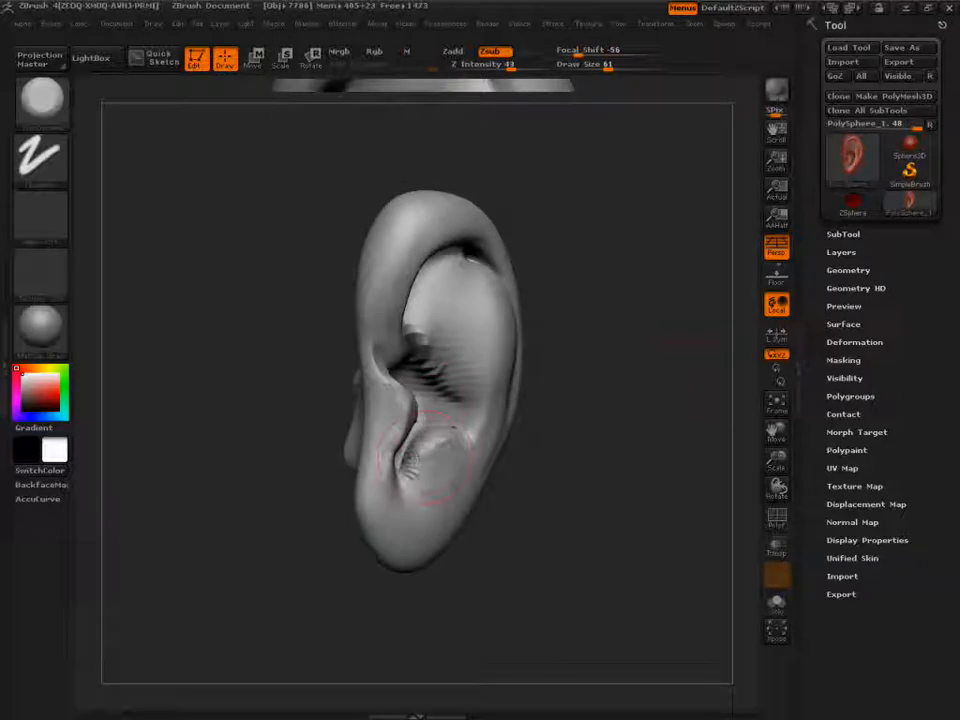
key(ctrl+z)
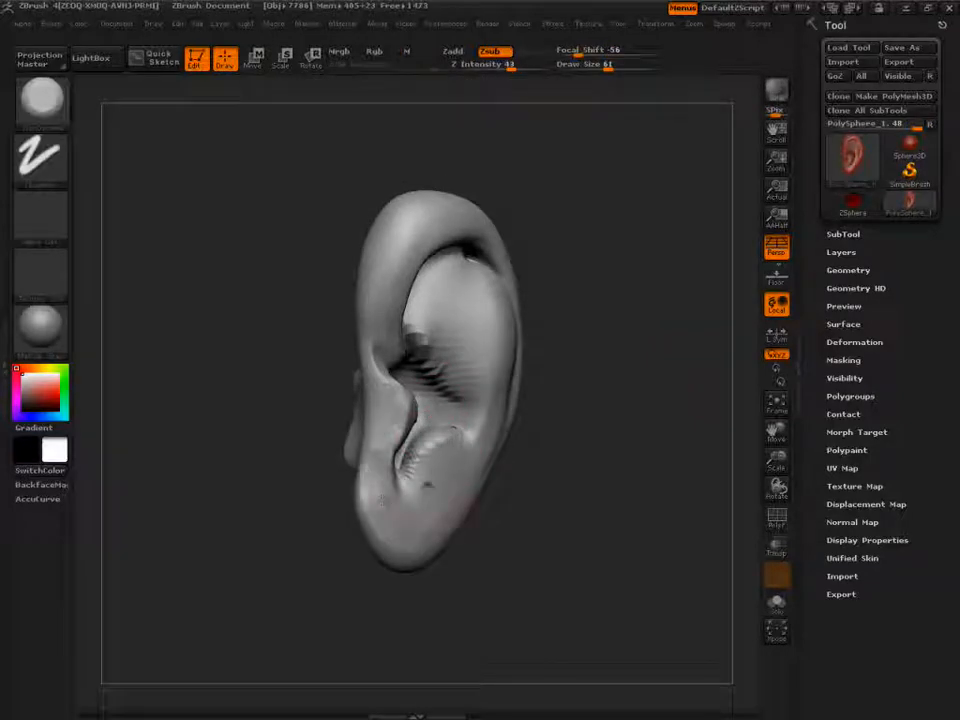
- Reshape the tragus edge as seen from the front of the ear with the Move brush at draw size 81
drag(626, 324, 576, 320)
drag(689, 385, 647, 357)
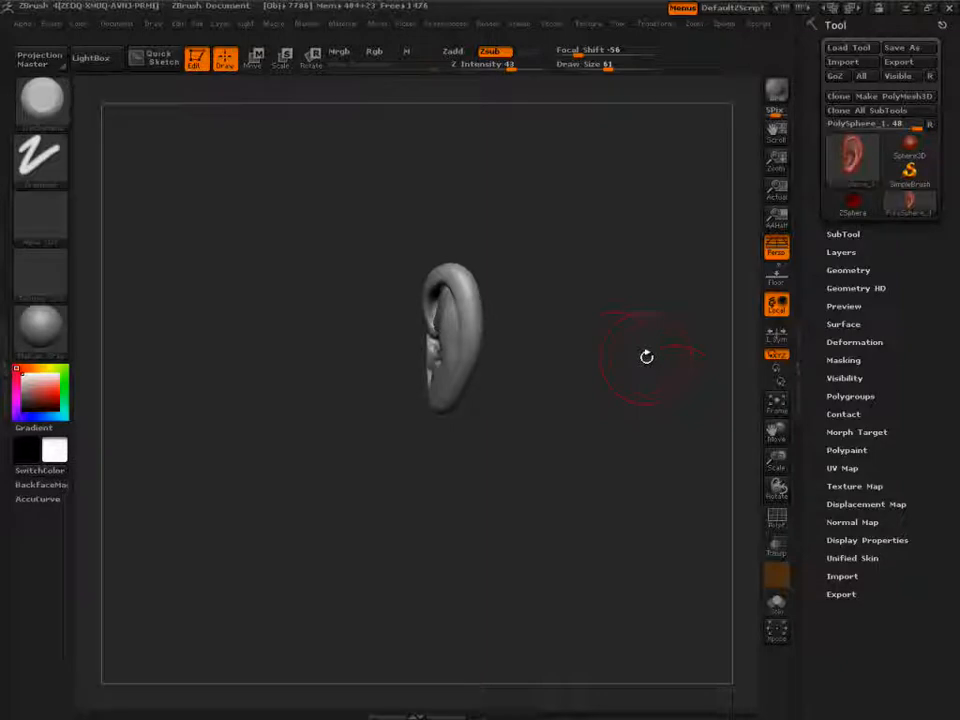
mouse_move(671, 418)
mouse_down()
mouse_move(692, 440)
mouse_move(655, 450)
mouse_move(667, 451)
mouse_up()
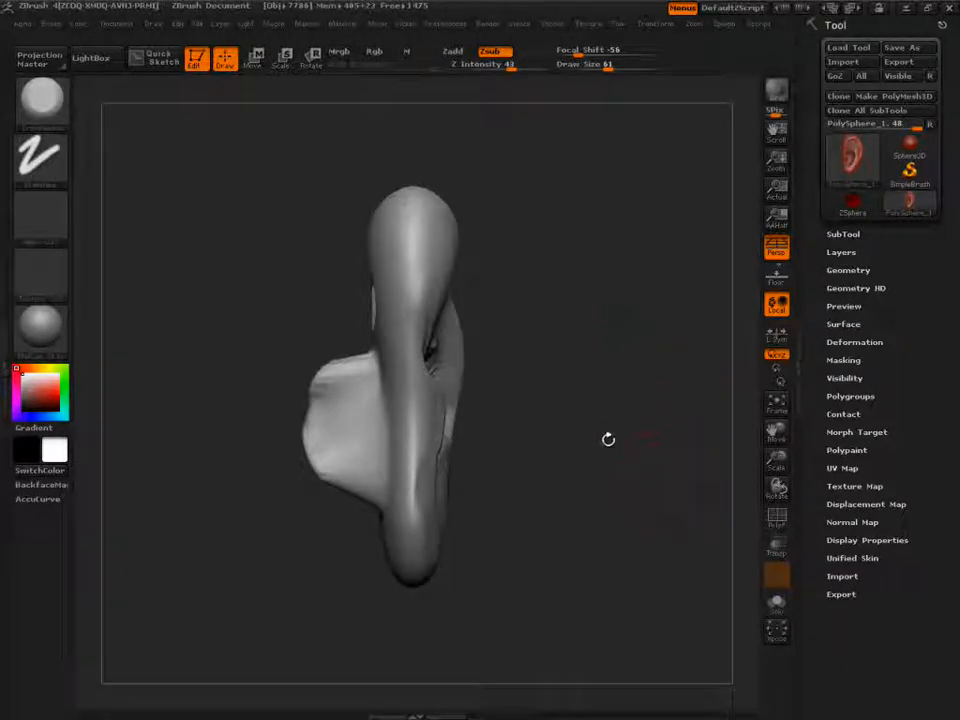
key(b)
key(m)
key(v)
drag(452, 418, 438, 415)
mouse_move(563, 424)
mouse_down()
mouse_move(573, 426)
mouse_move(304, 409)
mouse_up()
drag(563, 436, 735, 441)
drag(440, 436, 456, 436)
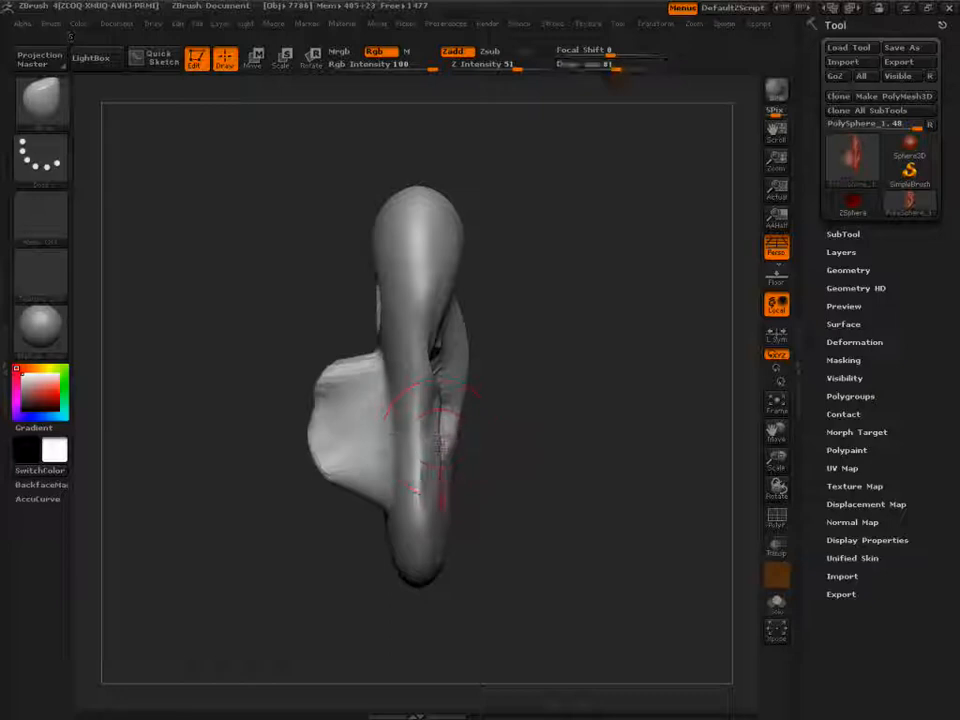
- Refine the front edge around the tragus in front view with the Move brush
key(s)
drag(386, 516, 461, 525)
drag(422, 460, 401, 430)
key(s)
drag(411, 374, 397, 375)
mouse_move(547, 373)
mouse_down()
mouse_move(380, 401)
mouse_move(418, 438)
mouse_up()
- Smooth the front rim beside the tragus and the rear helix, starting at draw size 32
key(s)
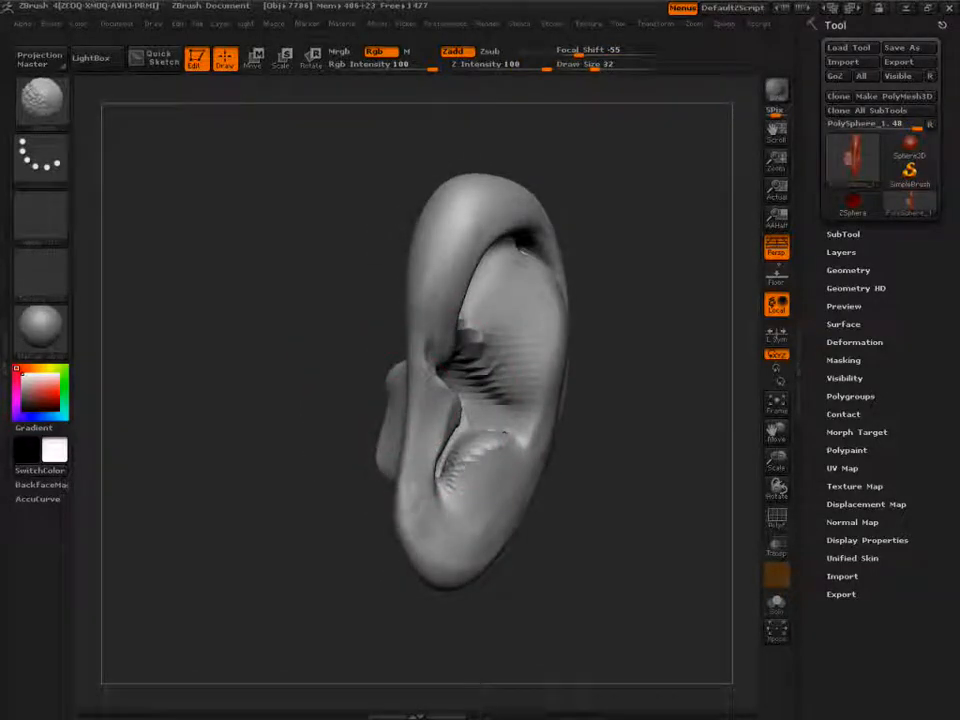
mouse_move(612, 492)
shift+mouse_down()
mouse_move(735, 480)
mouse_move(548, 457)
shift+mouse_up()
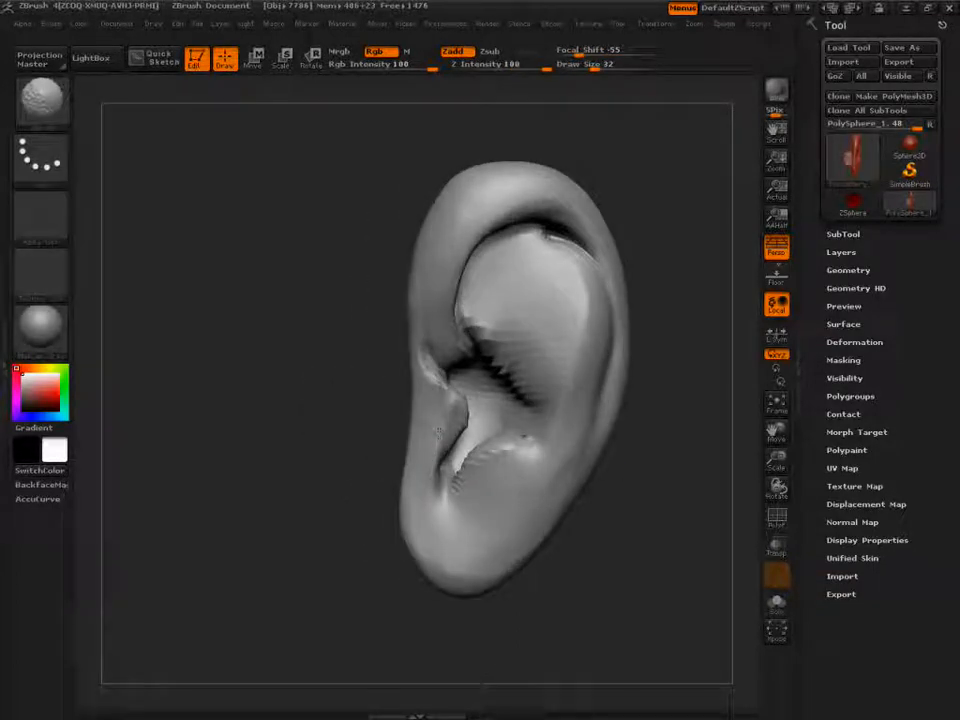
drag(407, 374, 421, 442)
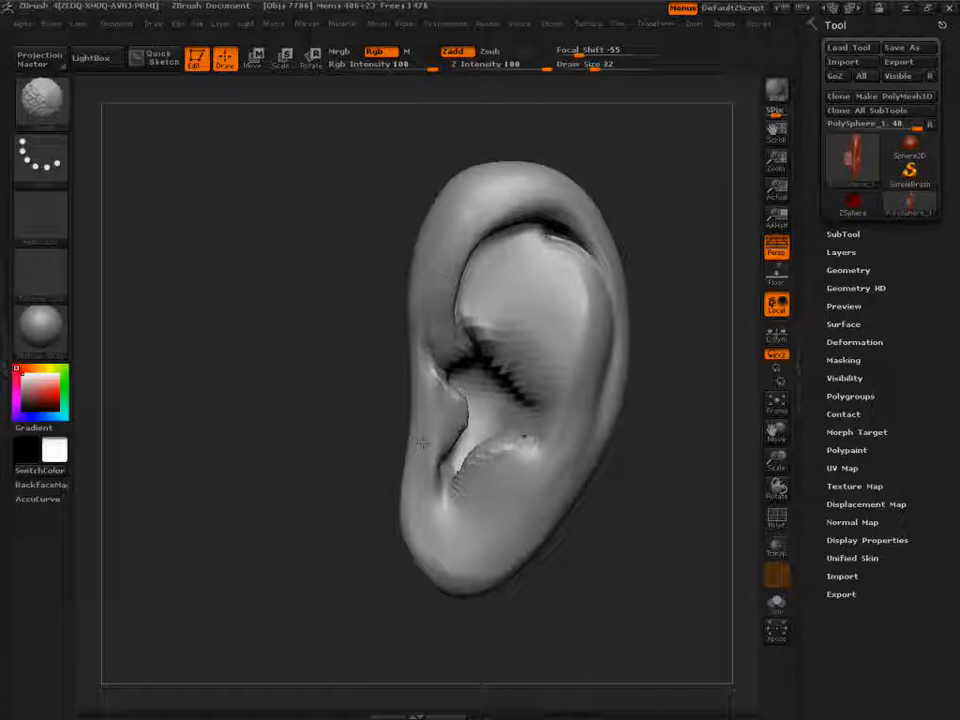
mouse_move(700, 319)
mouse_down()
mouse_move(640, 290)
mouse_move(582, 300)
mouse_move(605, 288)
mouse_up()
key(s)
mouse_move(600, 280)
shift+mouse_down()
mouse_move(578, 312)
mouse_move(615, 370)
shift+mouse_up()
- Define the groove between the rear helix and antihelix down toward the lobe with the Standard brush at draw size 24
mouse_move(701, 347)
alt+mouse_down()
mouse_move(688, 334)
mouse_move(690, 305)
mouse_move(746, 382)
alt+mouse_up()
key(s)
drag(471, 361, 459, 360)
key(1)
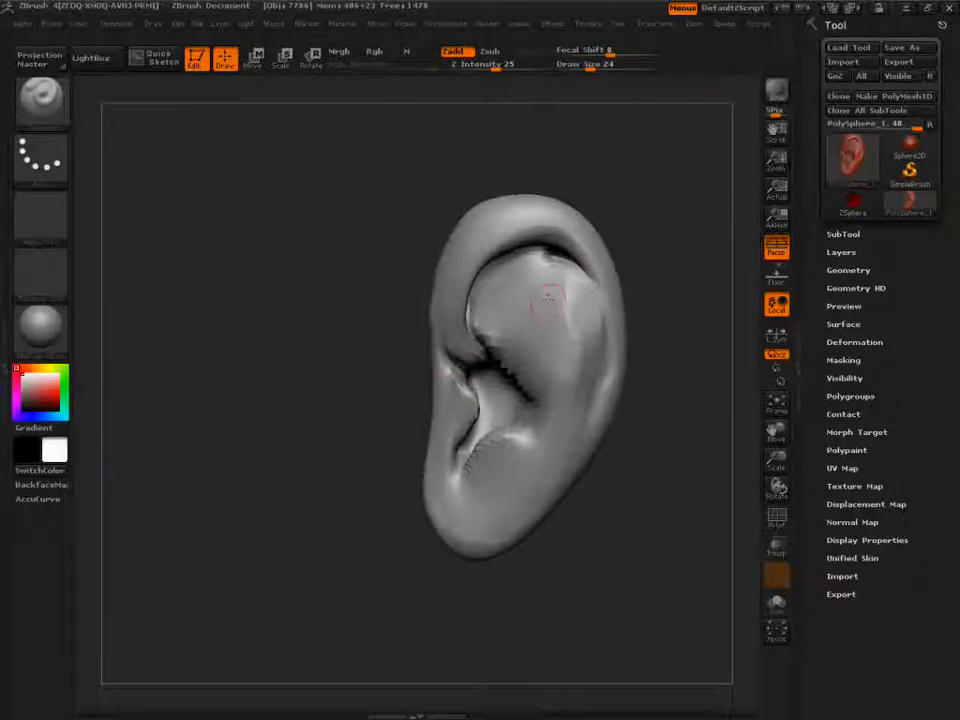
mouse_move(577, 266)
mouse_down()
mouse_move(598, 338)
mouse_move(586, 405)
mouse_up()
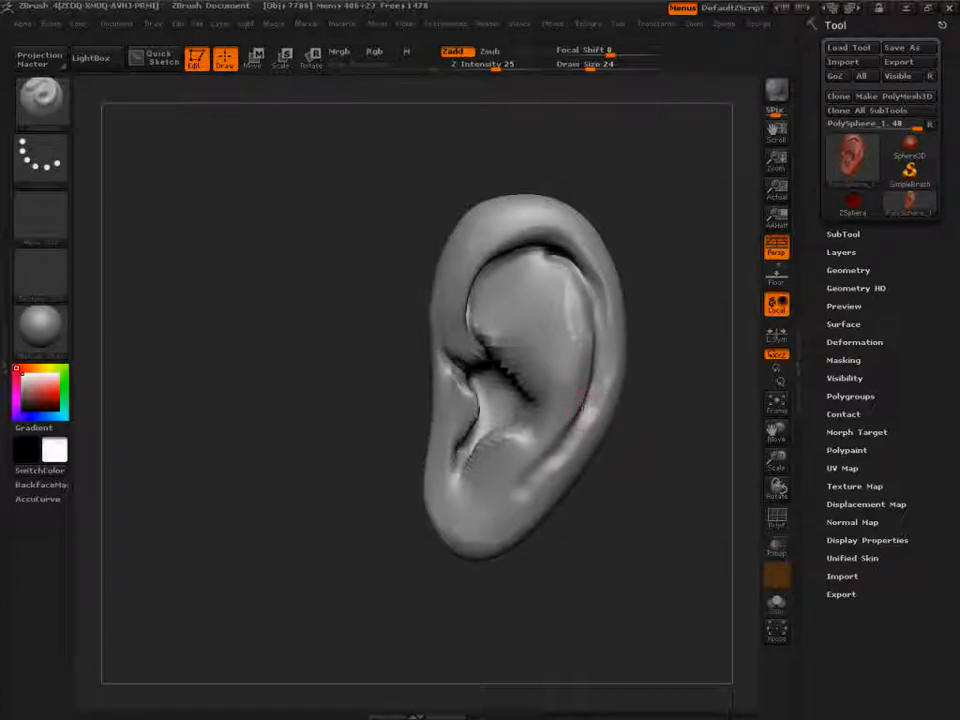
mouse_move(647, 441)
mouse_down()
mouse_move(668, 445)
mouse_move(642, 452)
mouse_up()
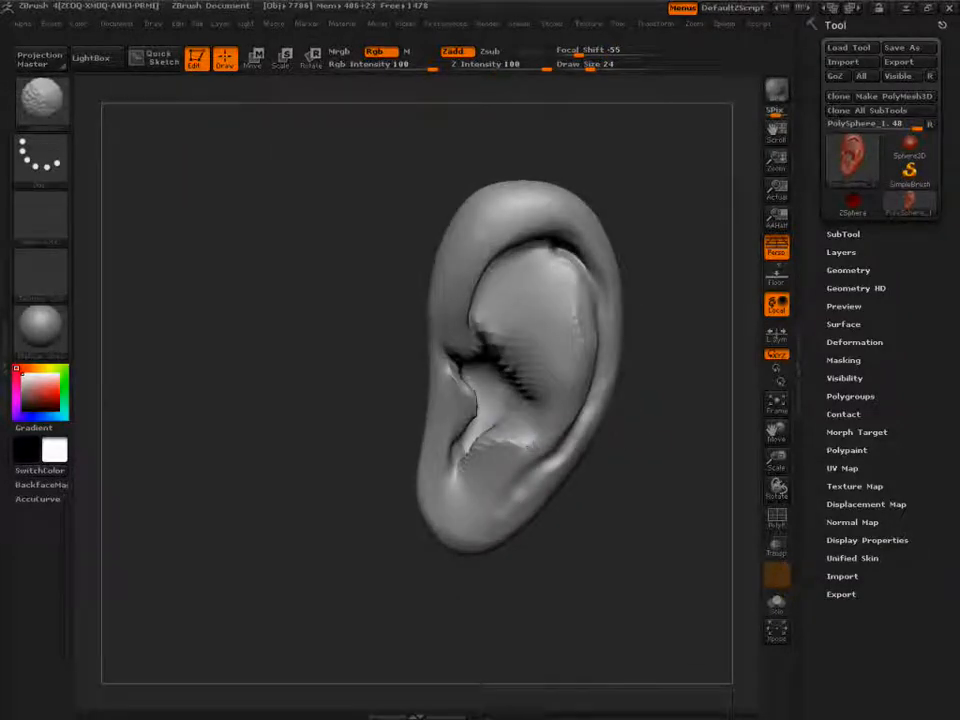
- Set the draw size to 49, then shape the lobe with the Standard brush and smooth the antitragus and lobe
drag(643, 425, 665, 437)
key(])
key(])
drag(326, 414, 298, 411)
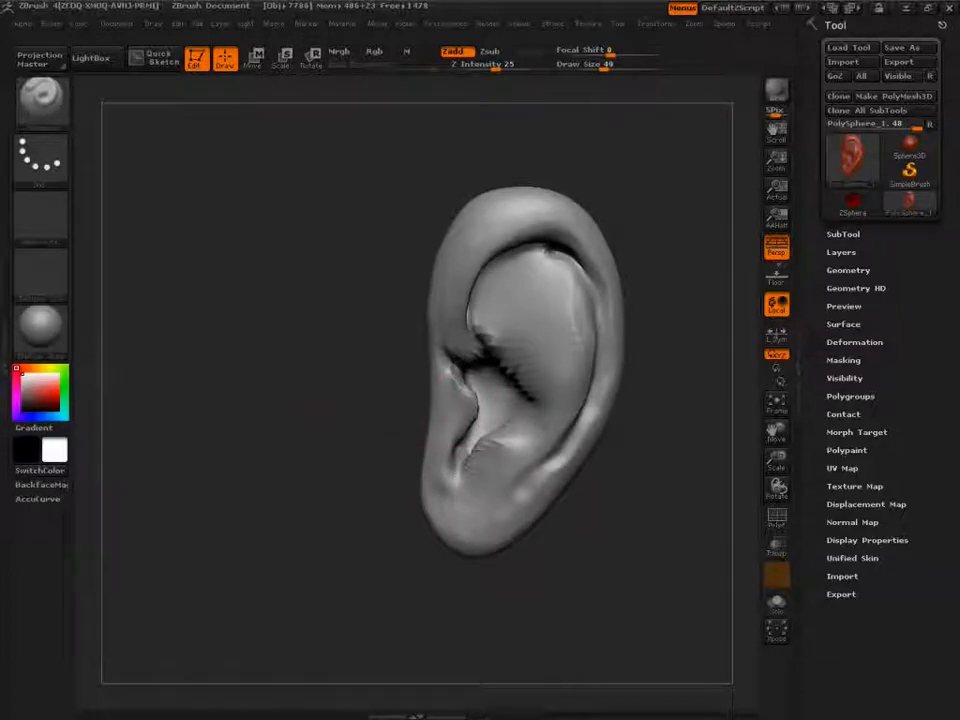
mouse_move(440, 489)
shift+mouse_down()
mouse_move(456, 508)
mouse_move(381, 561)
mouse_move(516, 508)
mouse_move(385, 551)
shift+mouse_up()
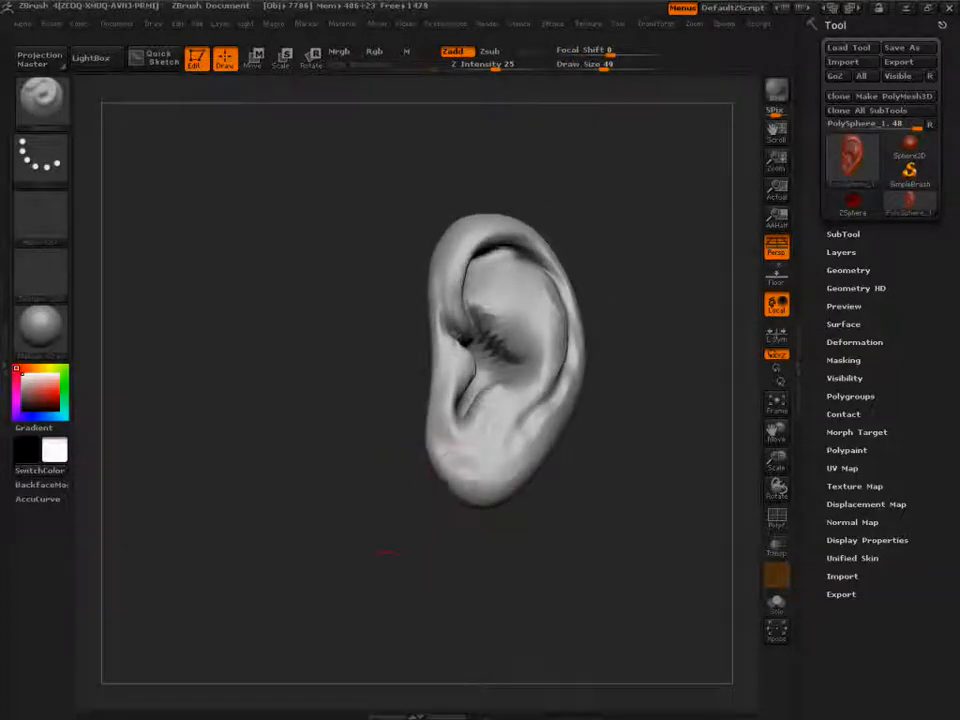
drag(550, 482, 587, 414)
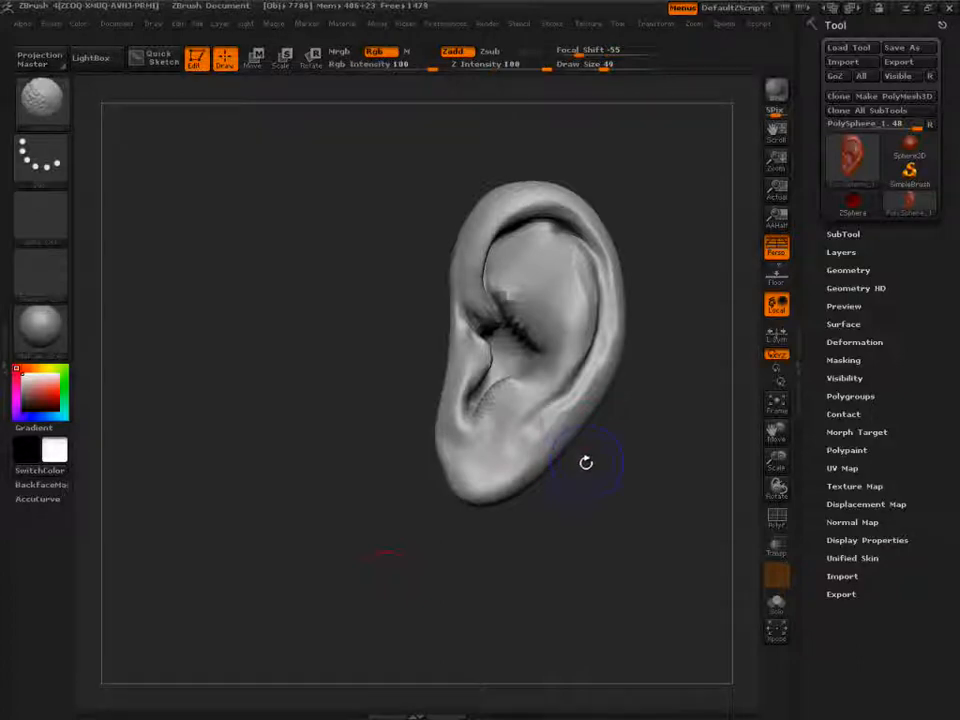
- Drop the ear mesh two subdivision levels and smooth its lower rear rim at draw size 49
key(shift+d)
key(shift+d)
shift+drag(549, 461, 550, 450)
mouse_move(522, 490)
mouse_down()
mouse_move(546, 454)
mouse_move(672, 440)
mouse_up()
alt+drag(678, 258, 670, 403)
key(shift)
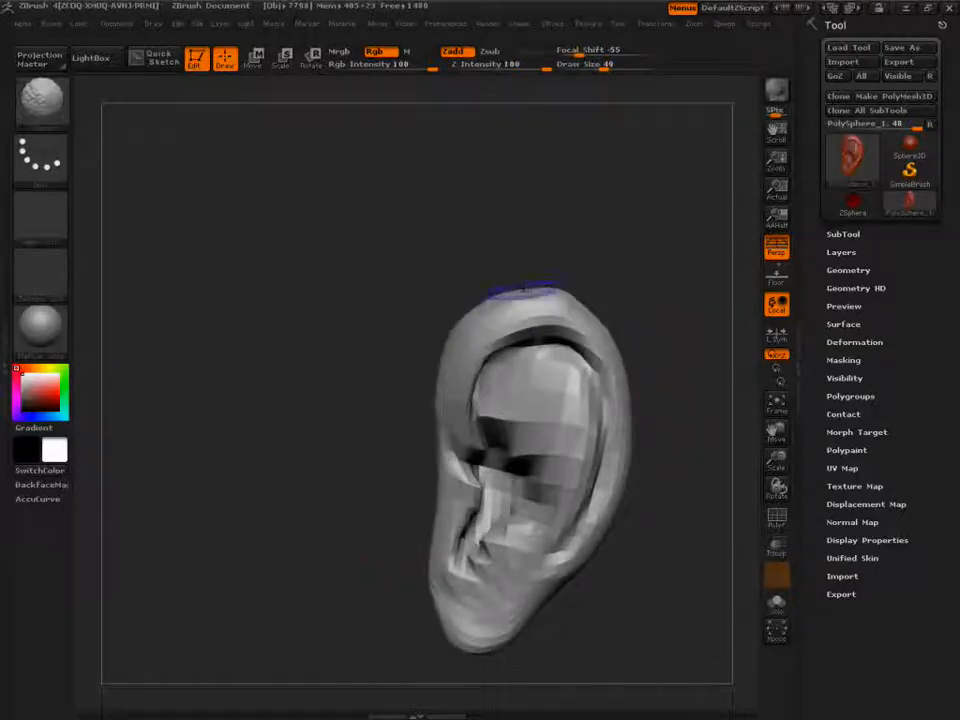
- Smooth the upper helix on the low-resolution mesh at draw size 49
mouse_move(709, 382)
mouse_down()
mouse_move(672, 381)
mouse_move(636, 352)
mouse_up()
mouse_move(722, 340)
mouse_down()
mouse_move(683, 328)
mouse_move(600, 350)
mouse_up()
shift+drag(499, 375, 622, 350)
shift+drag(510, 398, 553, 366)
mouse_move(664, 320)
mouse_down()
mouse_move(728, 300)
mouse_move(862, 365)
mouse_move(782, 292)
mouse_move(741, 302)
mouse_up()
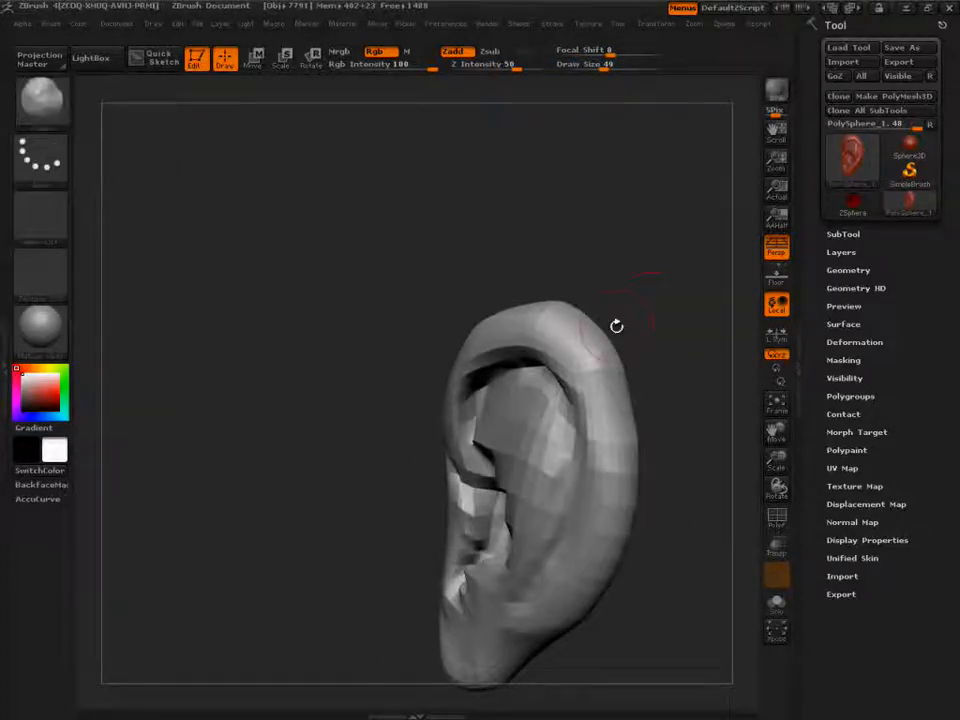
- Enable backface masking for the Clay brush and turn to the back of the ear
click(50, 23)
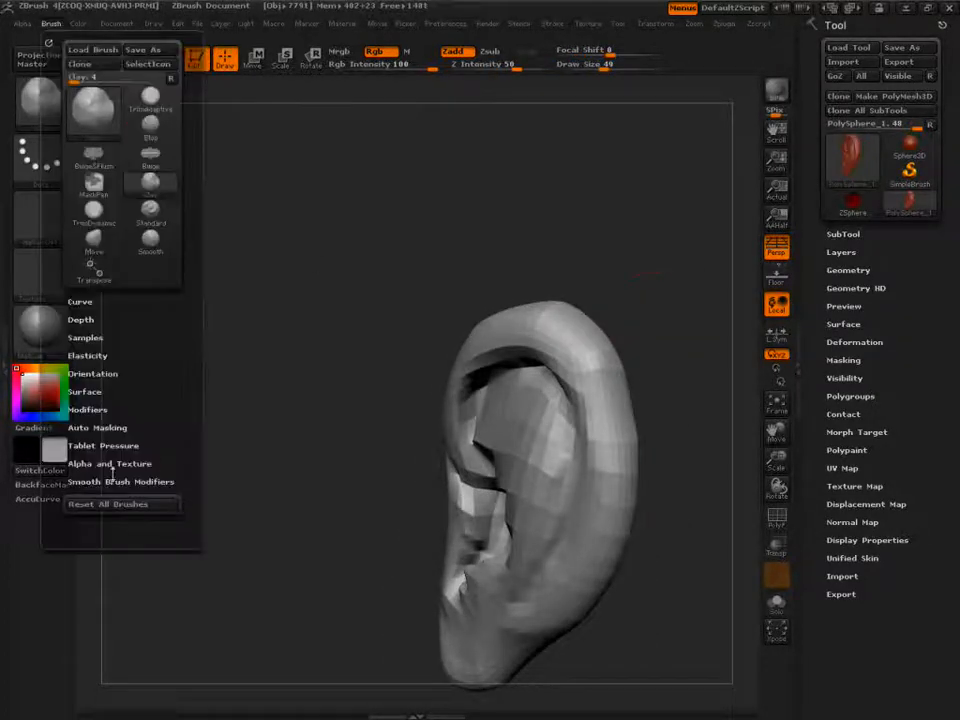
click(97, 426)
click(93, 421)
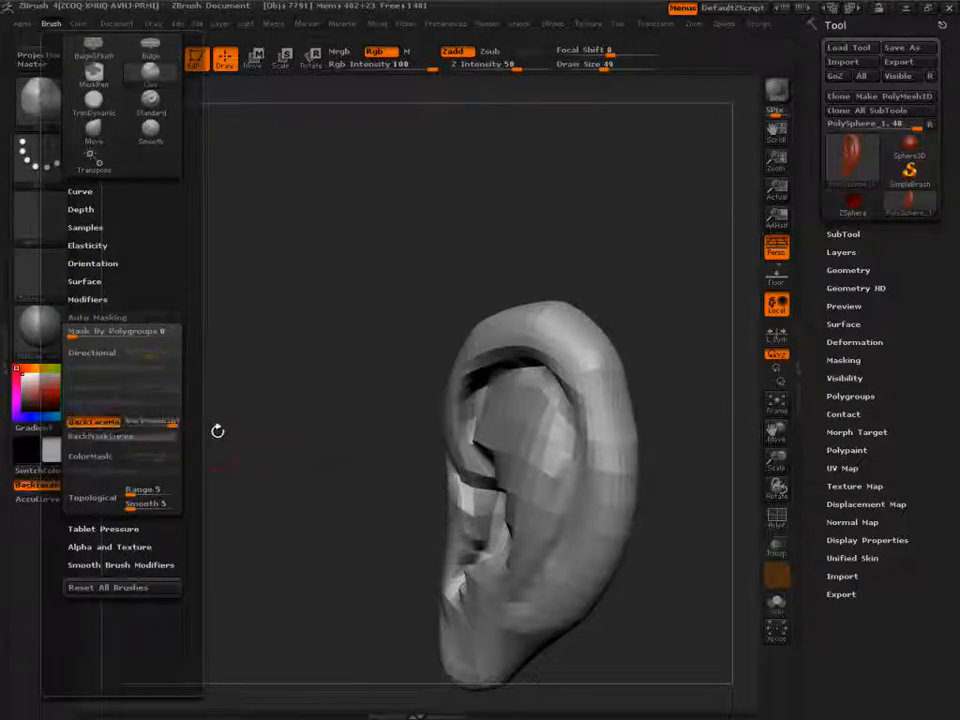
mouse_move(742, 260)
mouse_down()
mouse_move(694, 231)
mouse_move(613, 261)
mouse_up()
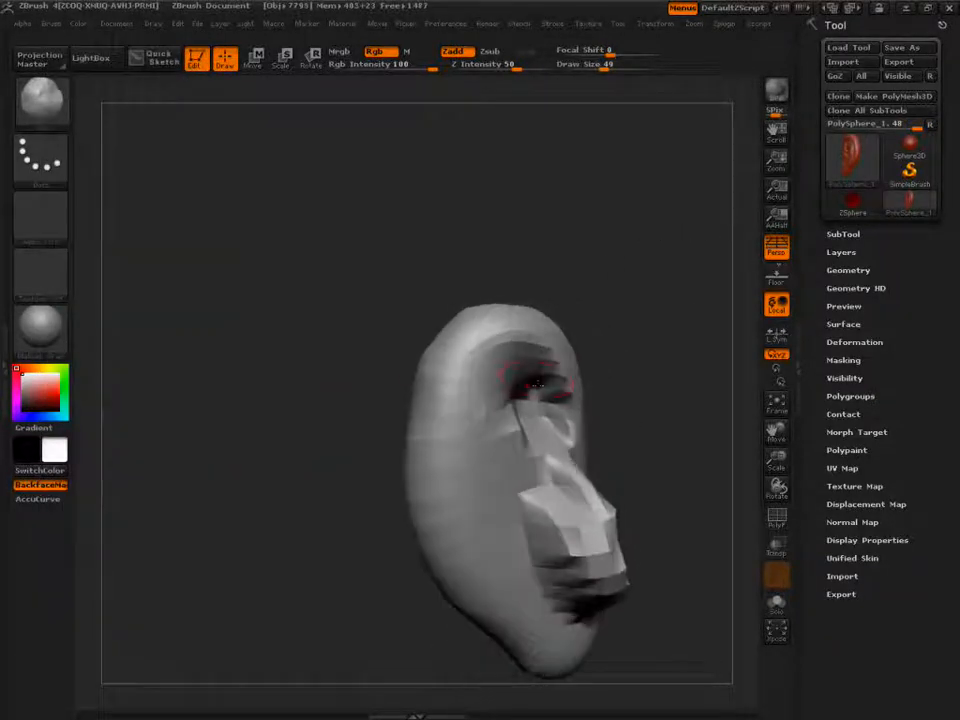
drag(640, 357, 612, 366)
- Smooth the back surface of the ear, undo a stray Clay stroke, and enlarge the draw size to 94
mouse_move(500, 400)
shift+mouse_down()
mouse_move(532, 432)
mouse_move(529, 403)
mouse_move(502, 356)
mouse_move(518, 341)
mouse_move(568, 368)
mouse_move(664, 333)
shift+mouse_up()
mouse_move(587, 336)
mouse_down()
mouse_move(662, 345)
mouse_move(548, 362)
mouse_move(504, 343)
mouse_move(492, 362)
mouse_move(508, 357)
mouse_move(508, 382)
mouse_up()
key(s)
key(ctrl+z)
mouse_move(479, 460)
shift+mouse_down()
mouse_move(528, 482)
mouse_move(524, 556)
mouse_move(540, 568)
shift+mouse_up()
mouse_move(652, 400)
mouse_down()
mouse_move(732, 410)
mouse_move(657, 282)
mouse_move(585, 290)
mouse_up()
drag(640, 430, 535, 425)
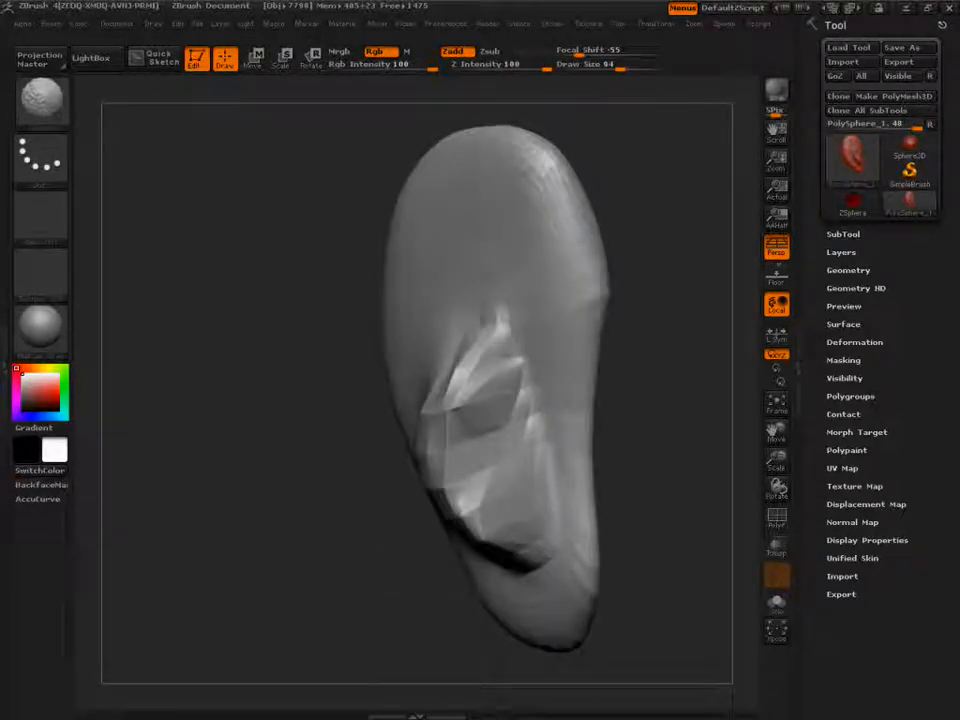
- Smooth the protruding base on the back of the ear at draw size 94
shift+drag(515, 470, 525, 530)
mouse_move(640, 400)
mouse_down()
mouse_move(725, 400)
mouse_move(740, 492)
mouse_up()
drag(459, 294, 368, 300)
mouse_move(622, 440)
alt+mouse_down()
mouse_move(597, 240)
mouse_move(660, 319)
mouse_move(640, 410)
alt+mouse_up()
mouse_move(598, 325)
mouse_down()
mouse_move(650, 335)
mouse_move(746, 328)
mouse_up()
- Mask the lower part of the ear in side view and shift the unmasked area with a horizontal Transpose move line
ctrl+drag(628, 333, 486, 638)
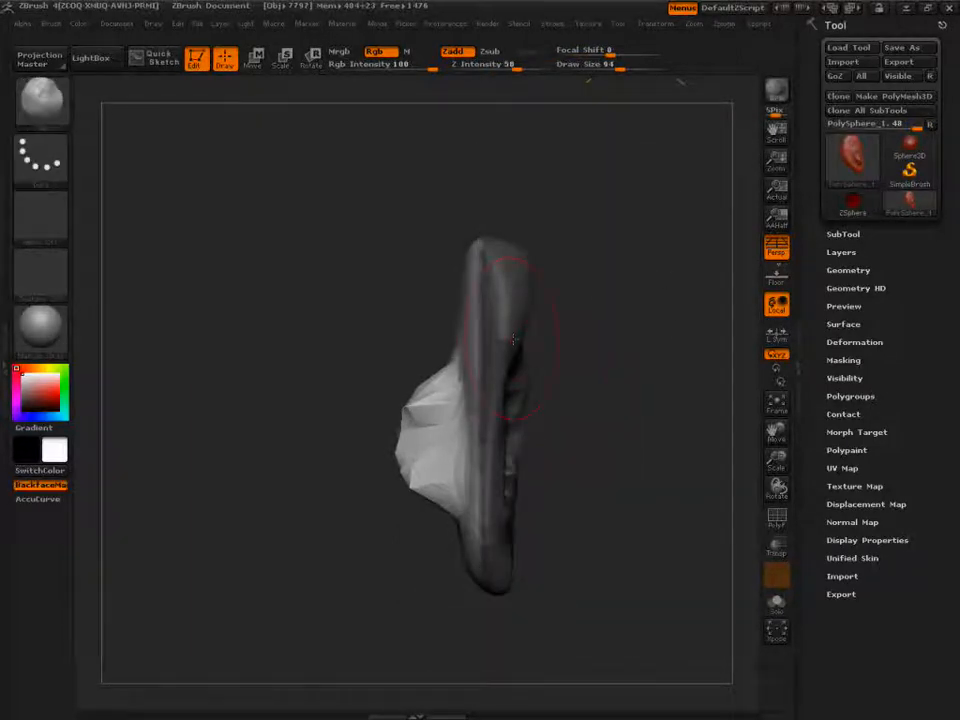
key(w)
drag(489, 326, 651, 326)
drag(547, 330, 583, 332)
drag(632, 395, 345, 450)
- Undo the bulge on the outer helix edge and increase the draw size to 176
key(q)
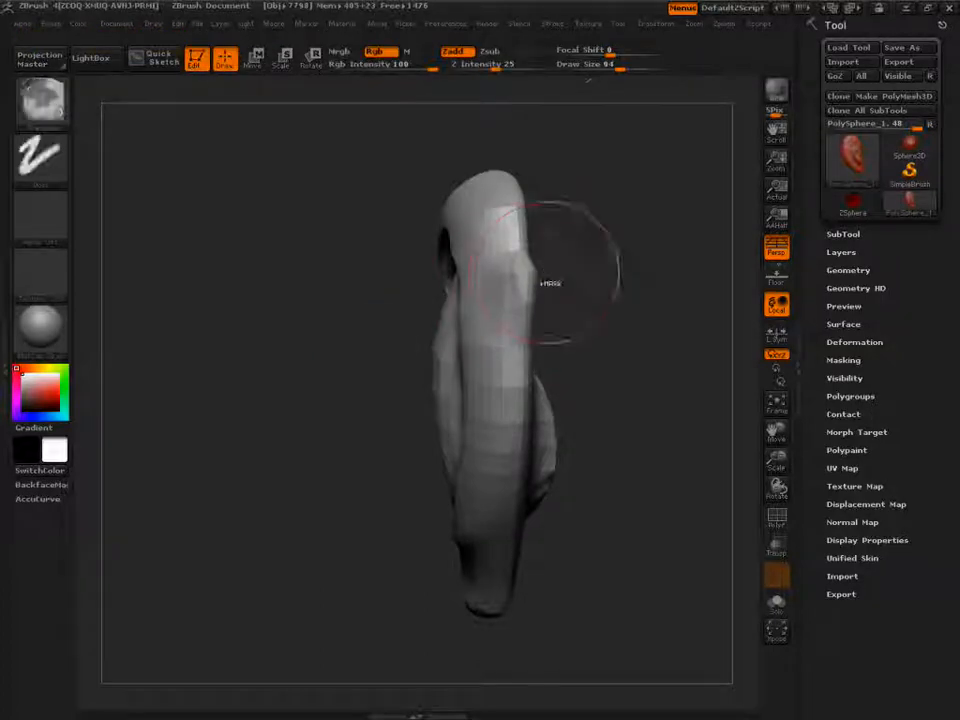
key(ctrl+z)
key(s)
drag(520, 282, 552, 283)
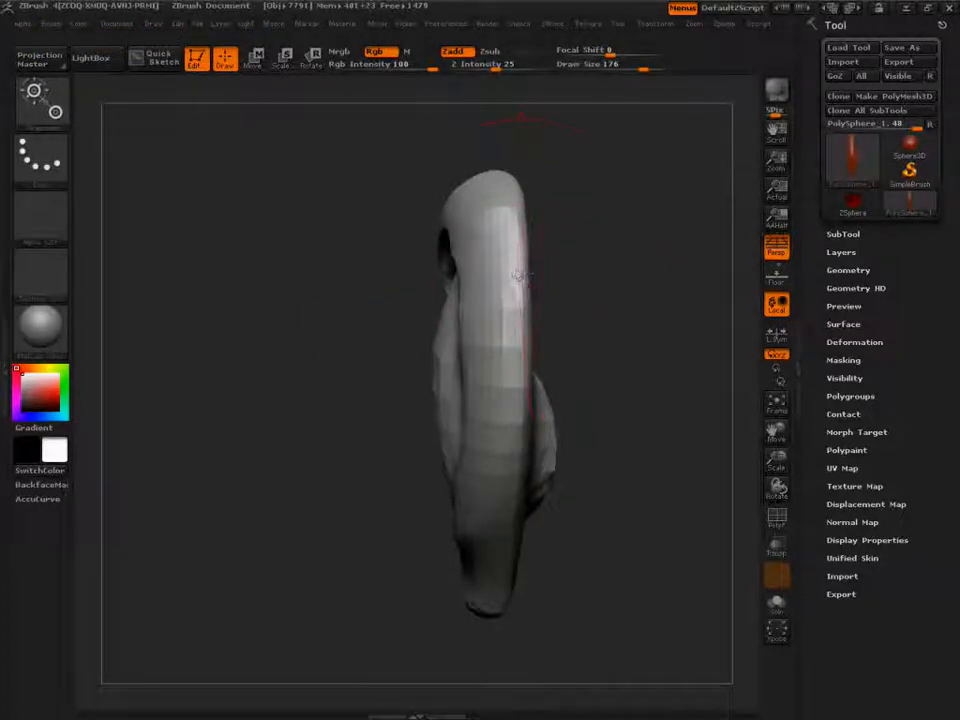
- Try adjusting the outer helix edge in rear view with the Transpose tools
key(w)
key(q)
drag(510, 253, 525, 266)
key(ctrl+z)
key(w)
mouse_move(630, 262)
mouse_down()
mouse_move(610, 260)
mouse_move(619, 238)
mouse_up()
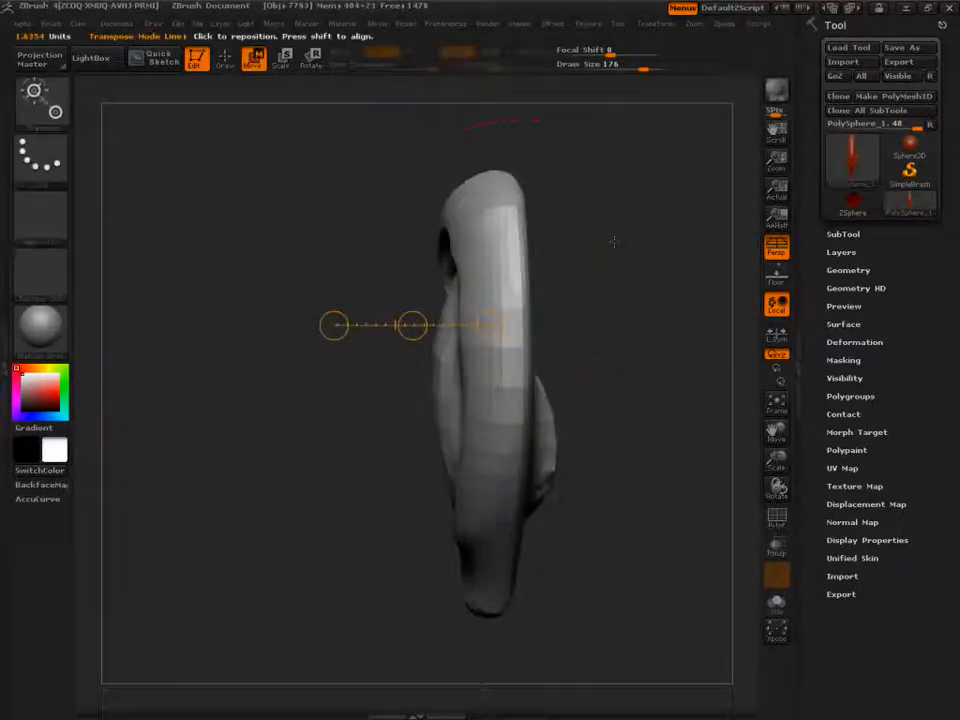
- Push the outer helix edge away from the head side, from top to lobe, with the Move brush at draw size 176
key(q)
mouse_move(506, 222)
mouse_down()
mouse_move(495, 221)
mouse_move(488, 179)
mouse_up()
drag(512, 309, 497, 307)
drag(514, 424, 492, 452)
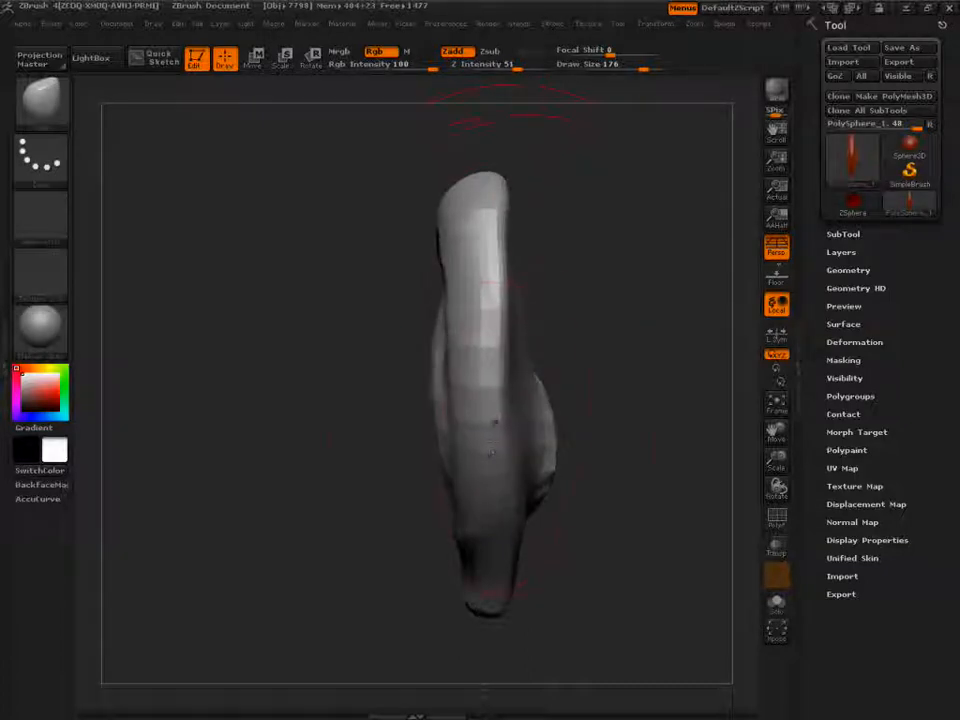
drag(508, 519, 505, 519)
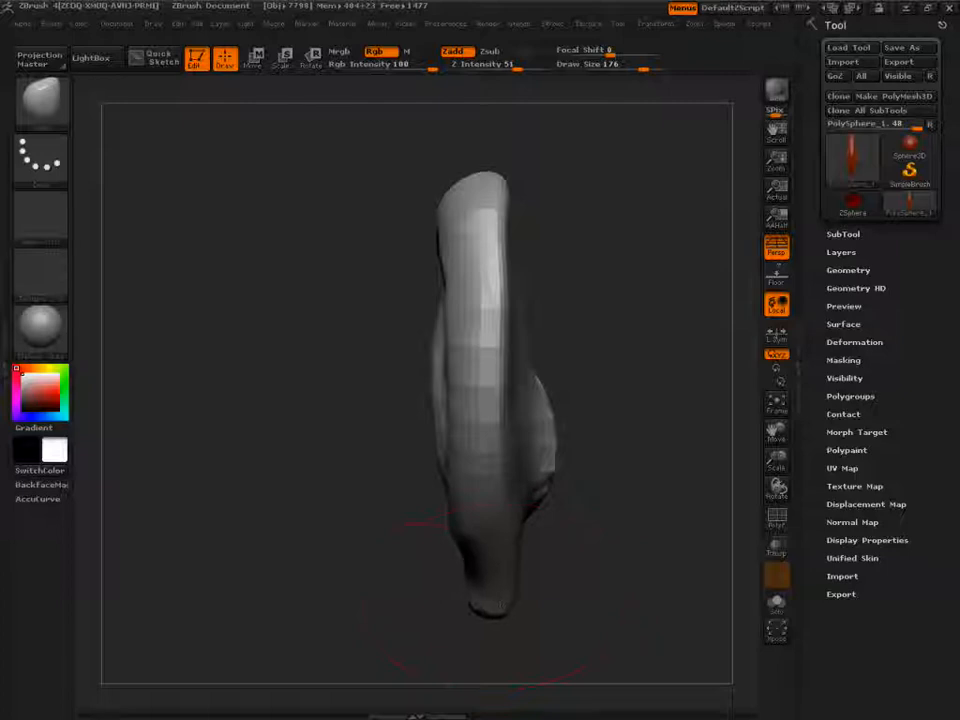
- Reshape the upper helix in front view with the Move brush, reducing the draw size to 87
mouse_move(372, 294)
mouse_down()
mouse_move(549, 304)
mouse_move(498, 325)
mouse_move(526, 326)
mouse_move(512, 370)
mouse_up()
key(s)
drag(610, 335, 580, 335)
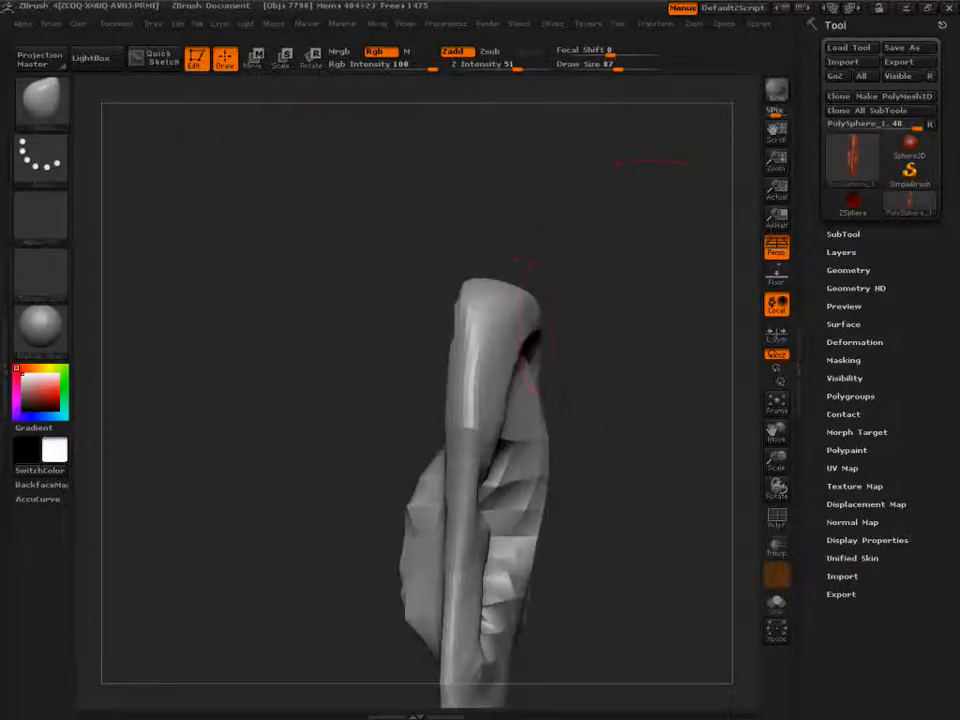
mouse_move(514, 362)
mouse_down()
mouse_move(500, 363)
mouse_move(490, 428)
mouse_up()
drag(592, 418, 562, 410)
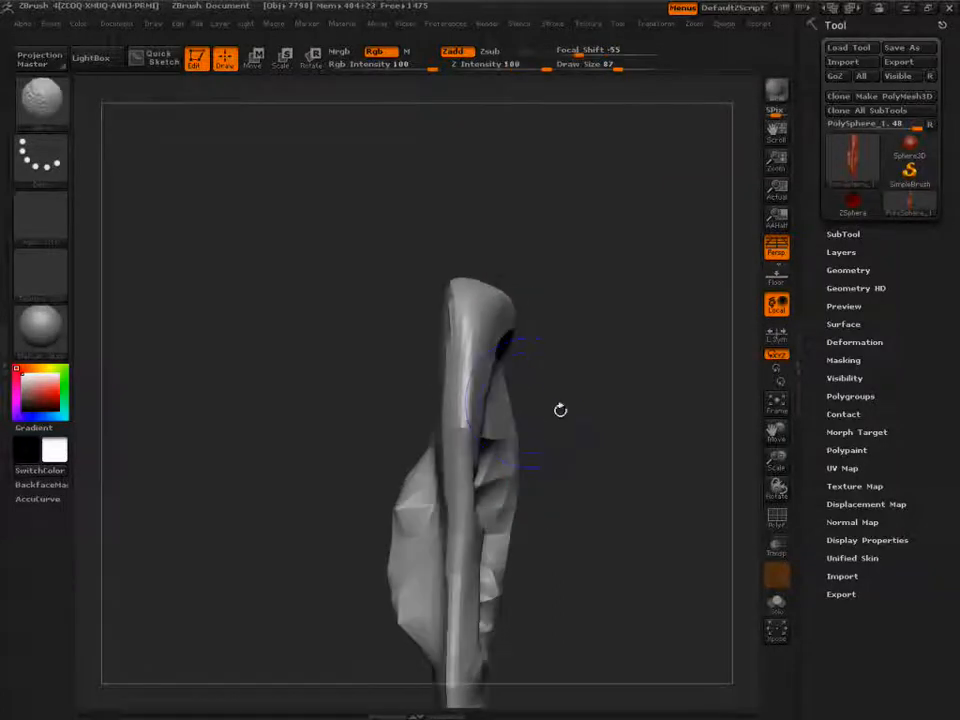
- Adjust the top and front edge of the helix with the Move brush at draw size 61
drag(556, 236, 567, 379)
key(s)
click(438, 349)
key(s)
click(440, 386)
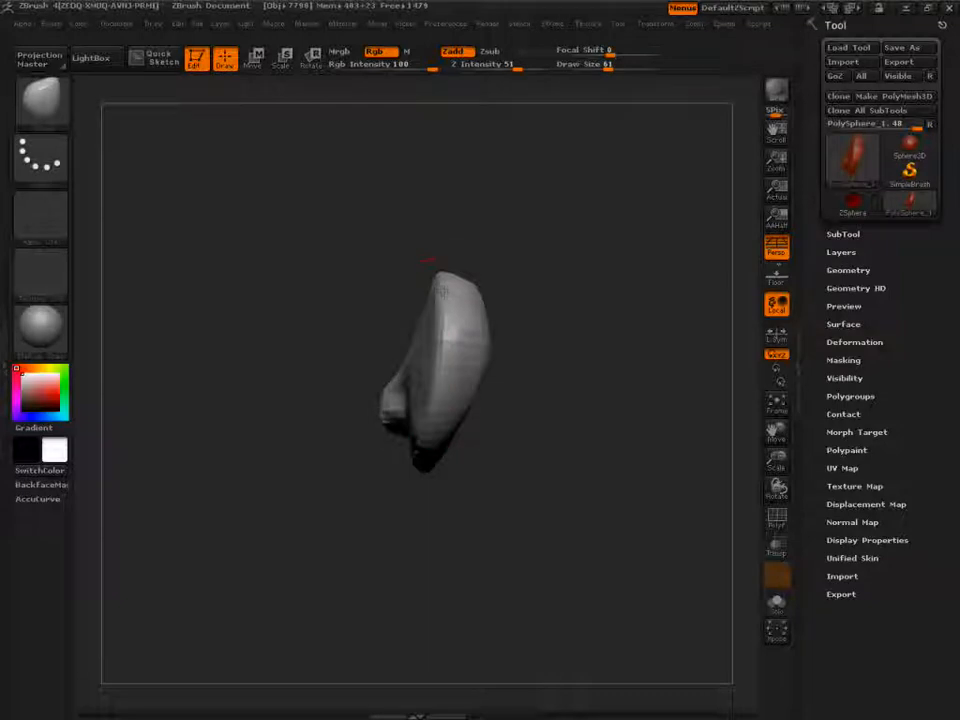
drag(556, 490, 532, 327)
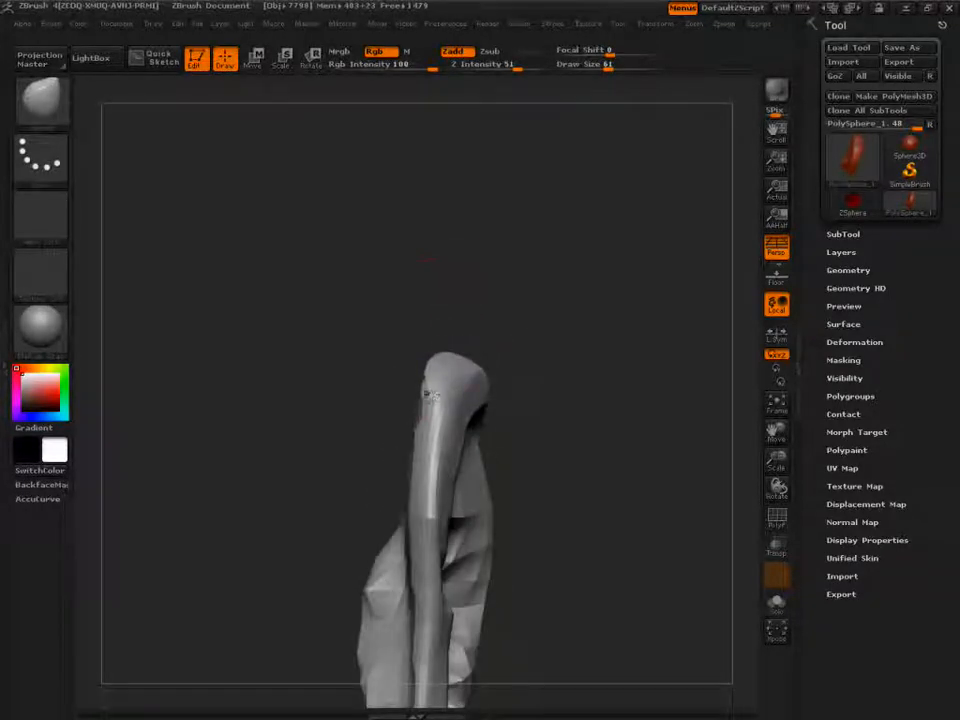
drag(422, 457, 416, 517)
- Refine the lower helix, concha back and lobe outline in rear and front views with the Move brush at draw size 61
drag(610, 500, 488, 493)
alt+drag(326, 415, 398, 338)
drag(636, 448, 511, 462)
alt+drag(511, 462, 566, 285)
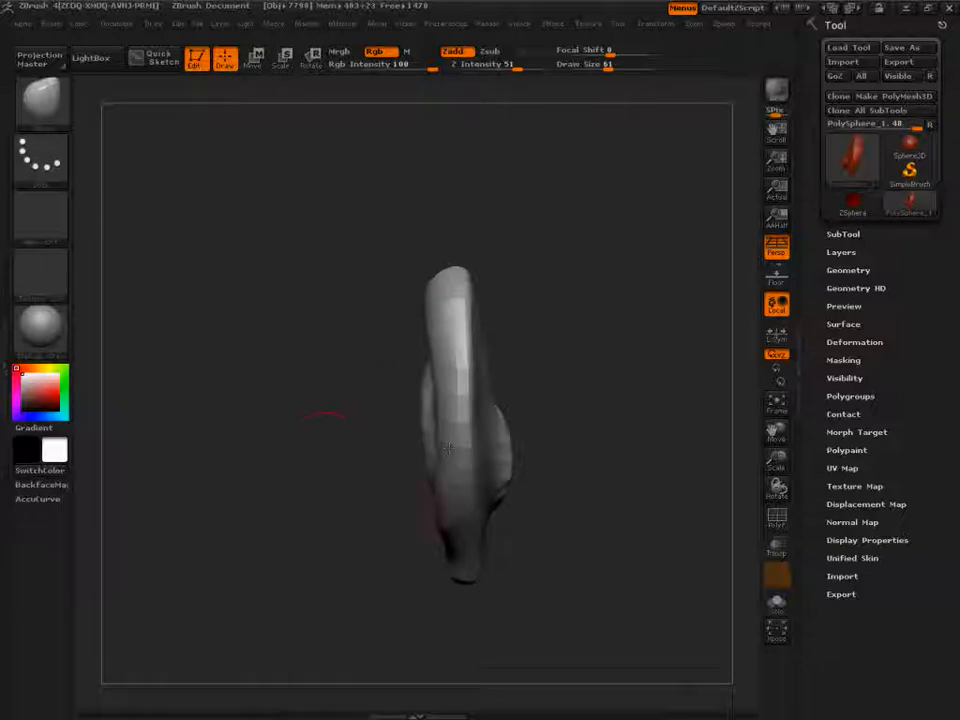
drag(447, 523, 473, 566)
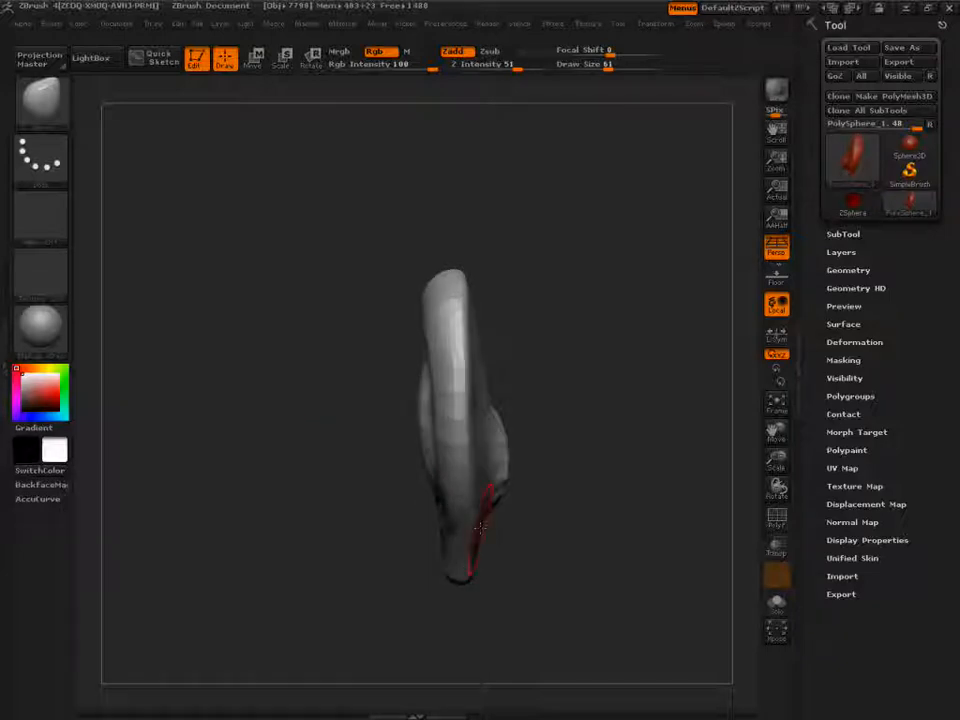
drag(518, 496, 484, 590)
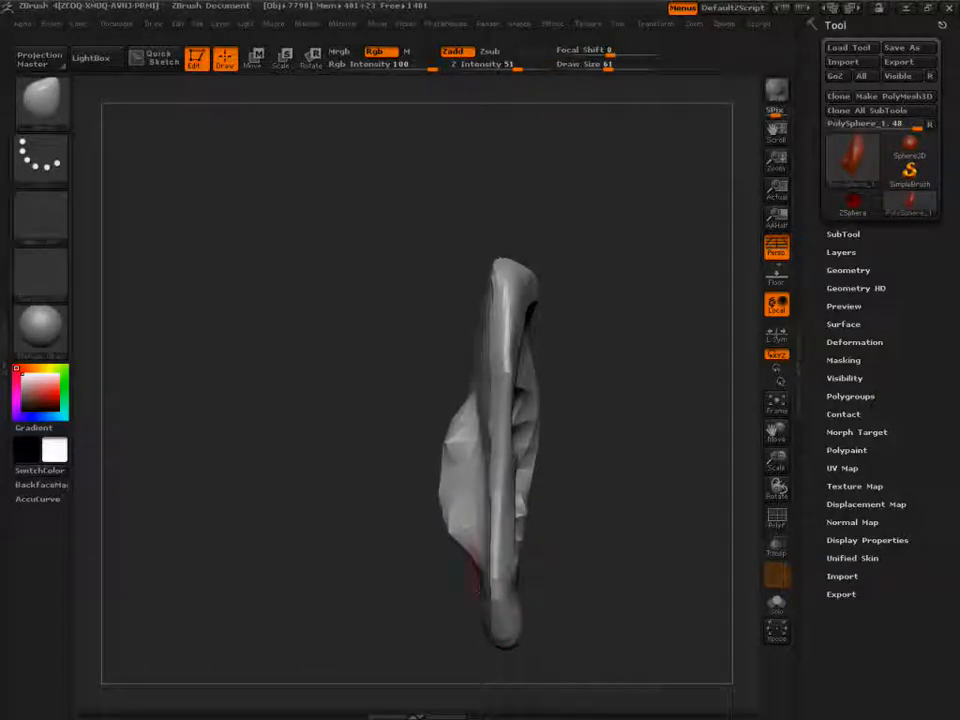
drag(483, 573, 580, 435)
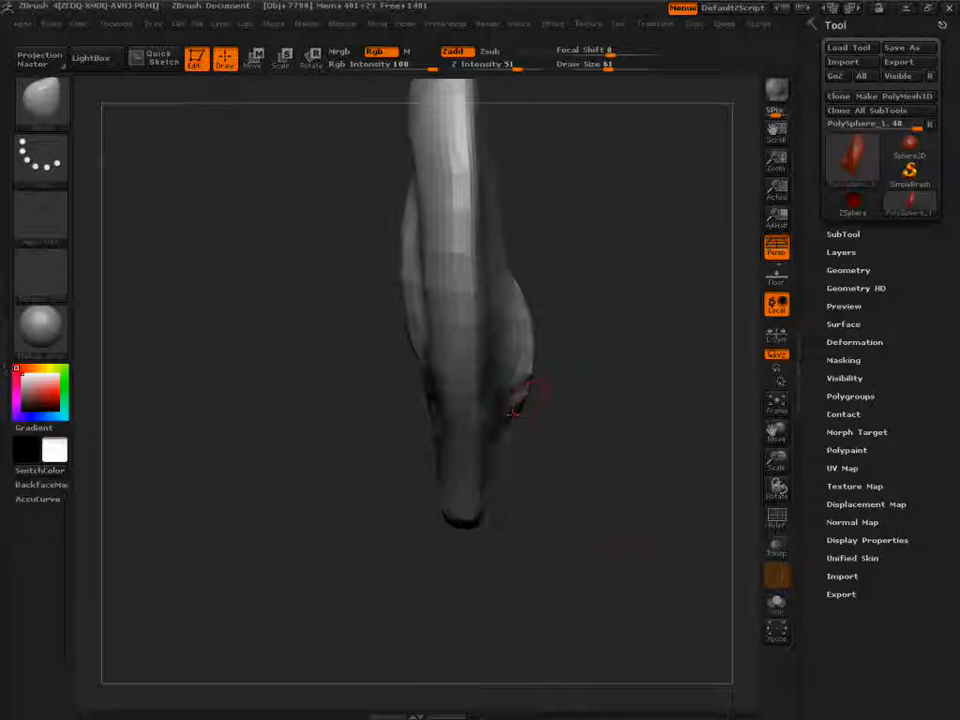
drag(500, 545, 617, 437)
- Step the ear up three subdivision levels and reduce the draw size to 25
key(d)
key(d)
key(d)
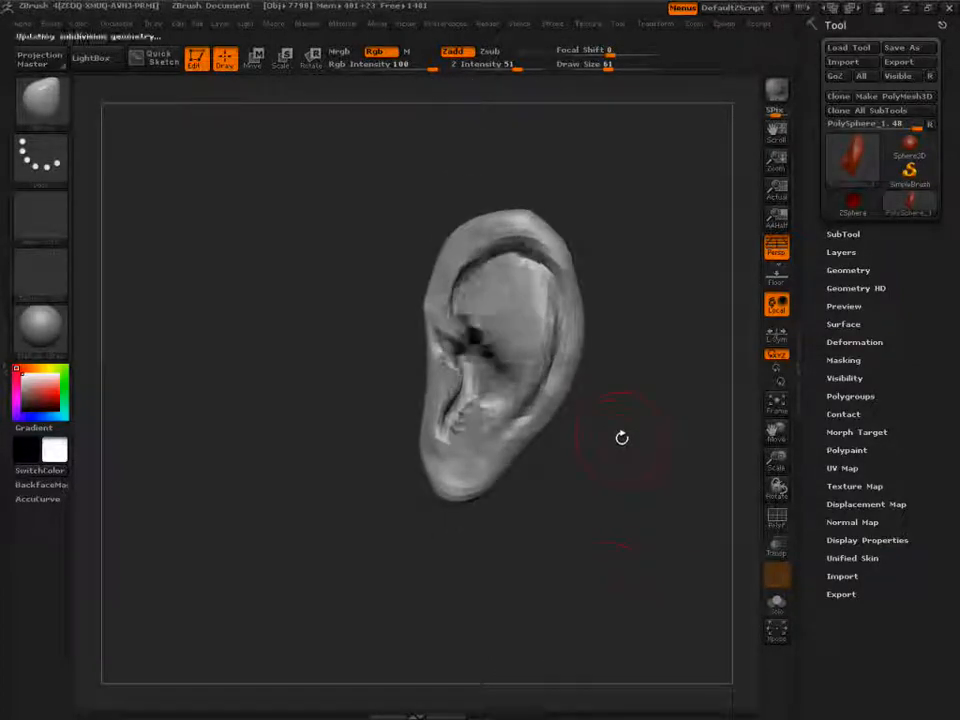
drag(655, 357, 675, 256)
key(s)
drag(484, 328, 467, 328)
mouse_move(643, 335)
mouse_down()
mouse_move(715, 326)
mouse_move(689, 354)
mouse_up()
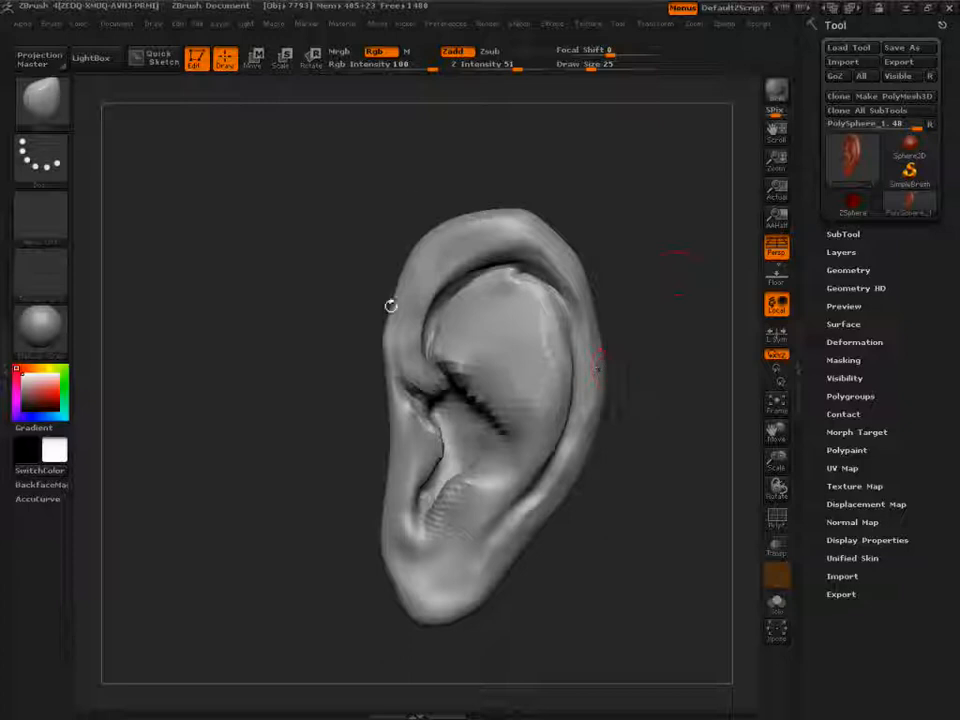
- Rough in the triangular fossa in the upper antihelix with the backface-masked brush, smooth it and raise the draw size to 59
key(1)
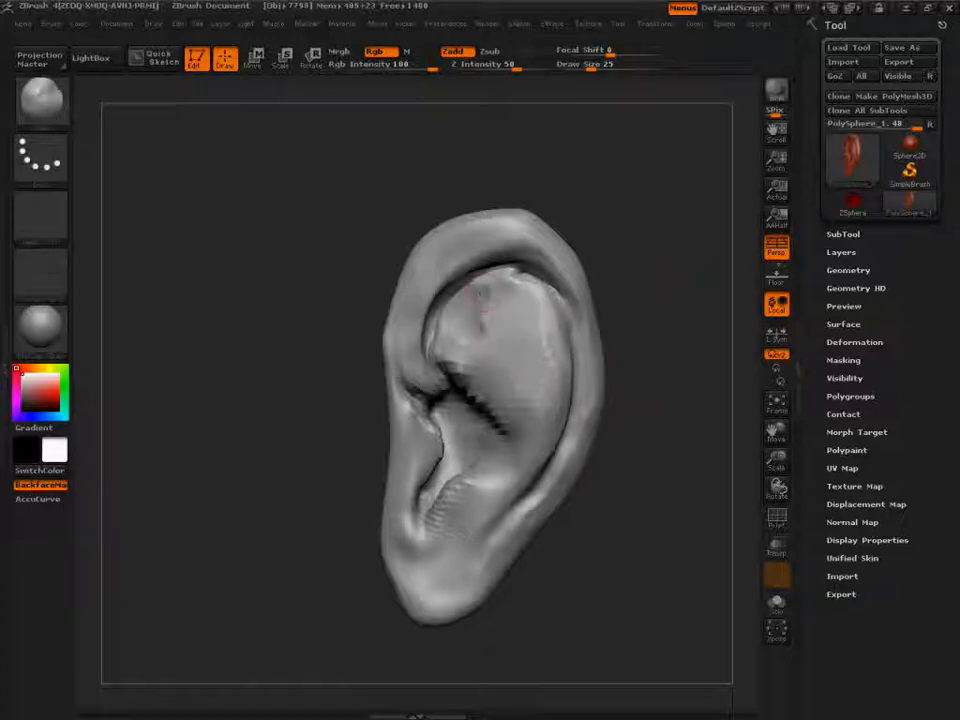
drag(655, 236, 603, 241)
mouse_move(474, 300)
shift+mouse_down()
mouse_move(484, 307)
mouse_move(472, 315)
shift+mouse_up()
key(s)
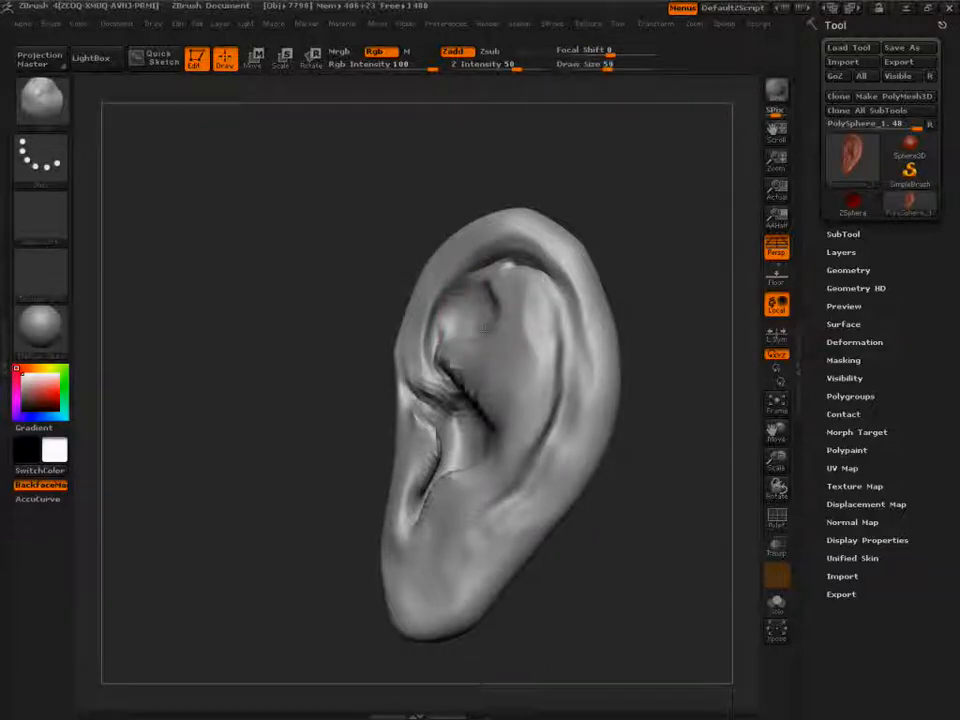
- Subdivide the mesh once more and widen the triangular fossa hollow at draw size 59
key(ctrl+d)
drag(689, 199, 648, 204)
mouse_move(516, 316)
mouse_down()
mouse_move(482, 318)
mouse_move(512, 325)
mouse_up()
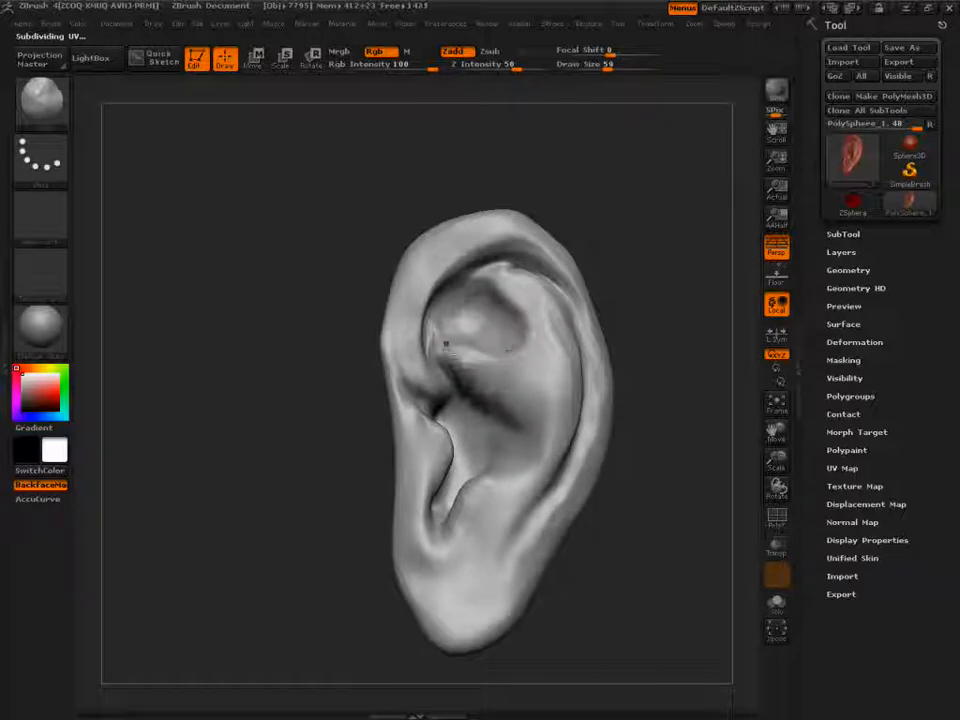
drag(645, 235, 617, 240)
drag(676, 215, 613, 257)
- Carve a deeper groove beneath the helix rim and along the antihelix at draw size 30 and Z intensity 25
key(shift)
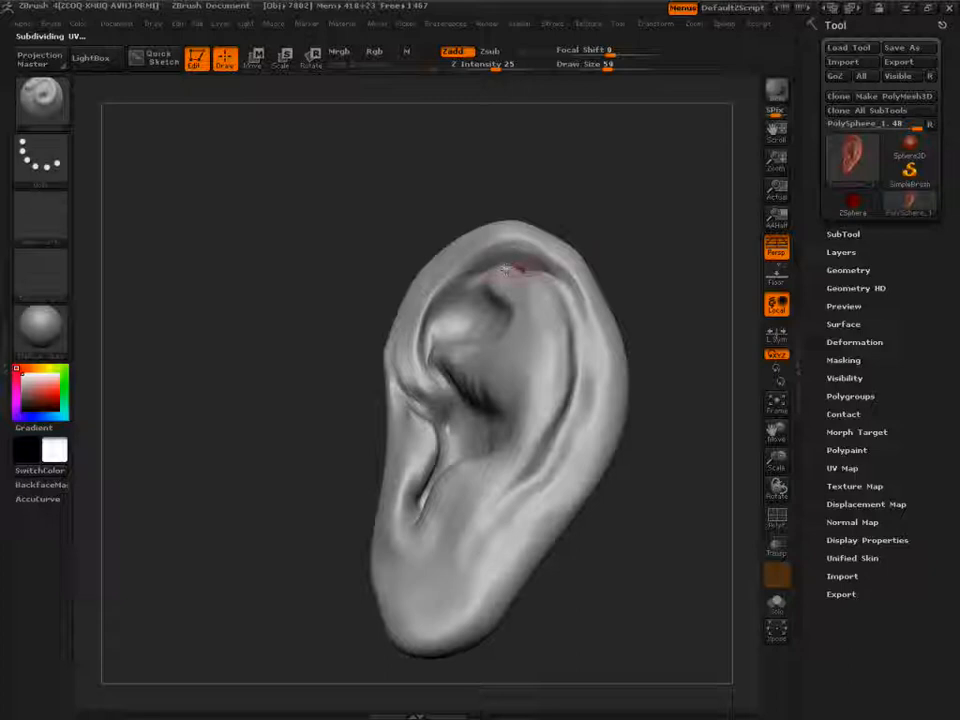
key(bracketleft)
key(bracketleft)
key(bracketleft)
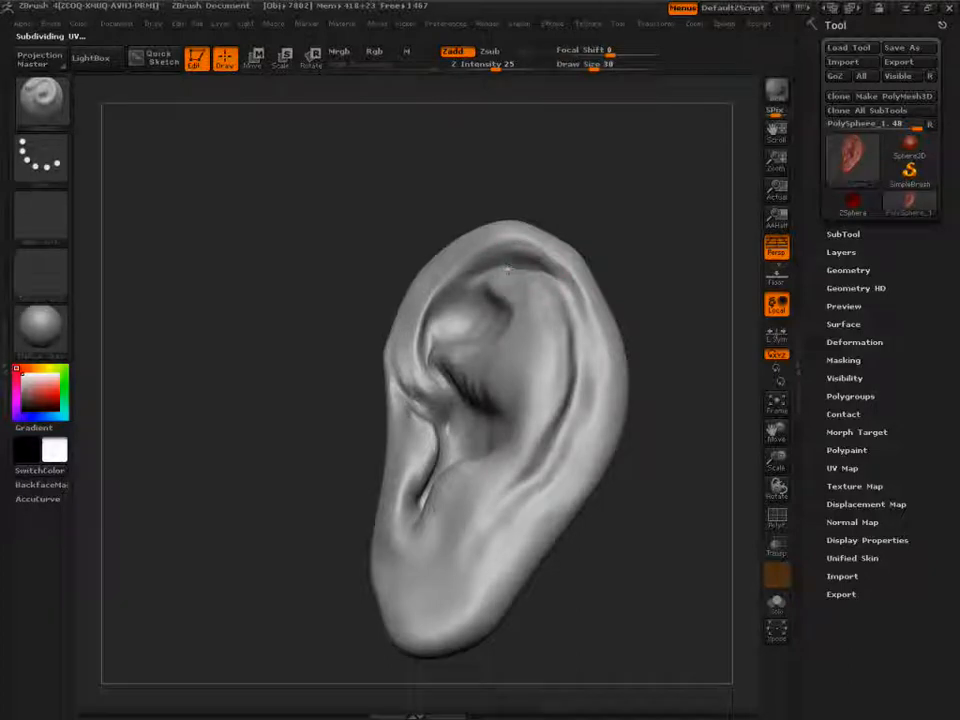
mouse_move(485, 272)
mouse_down()
mouse_move(458, 288)
mouse_move(432, 330)
mouse_up()
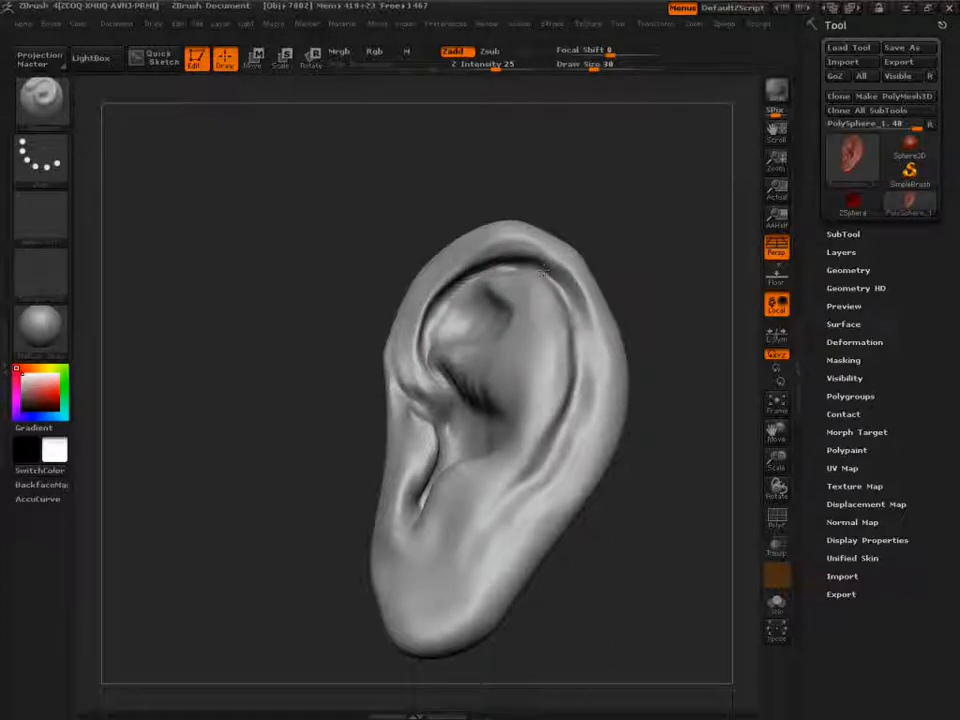
mouse_move(557, 284)
right_down()
mouse_move(555, 298)
mouse_move(550, 283)
right_up()
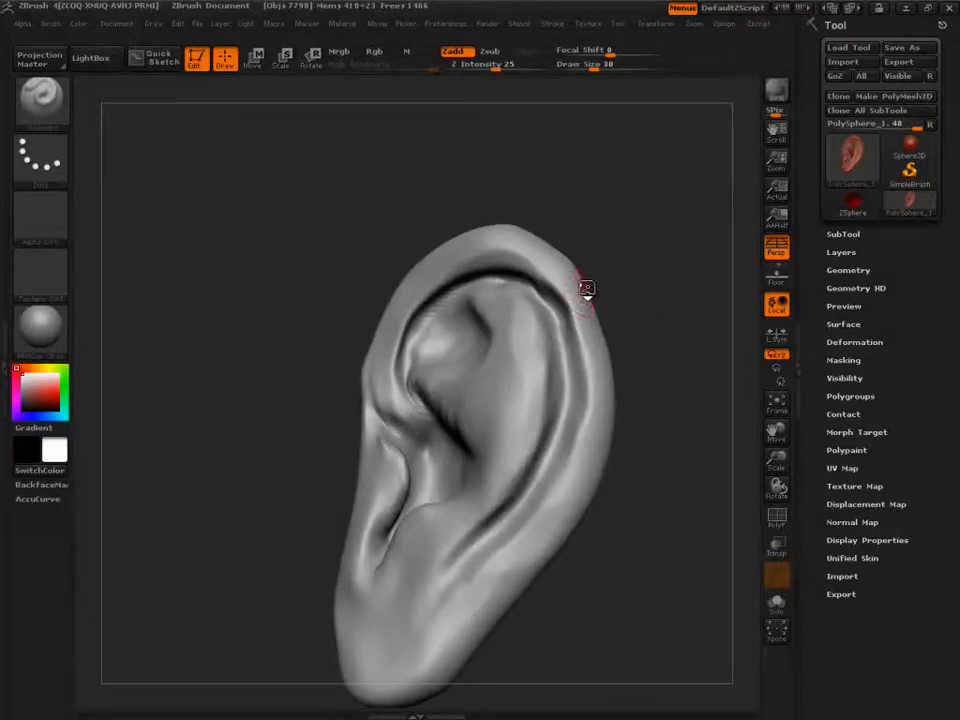
- Thicken the upper and outer helix rim with the Inflat brush at draw size 104 and Z intensity 10
key(b)
click(553, 295)
key(s)
mouse_move(562, 288)
mouse_down()
mouse_move(576, 286)
mouse_move(557, 231)
mouse_up()
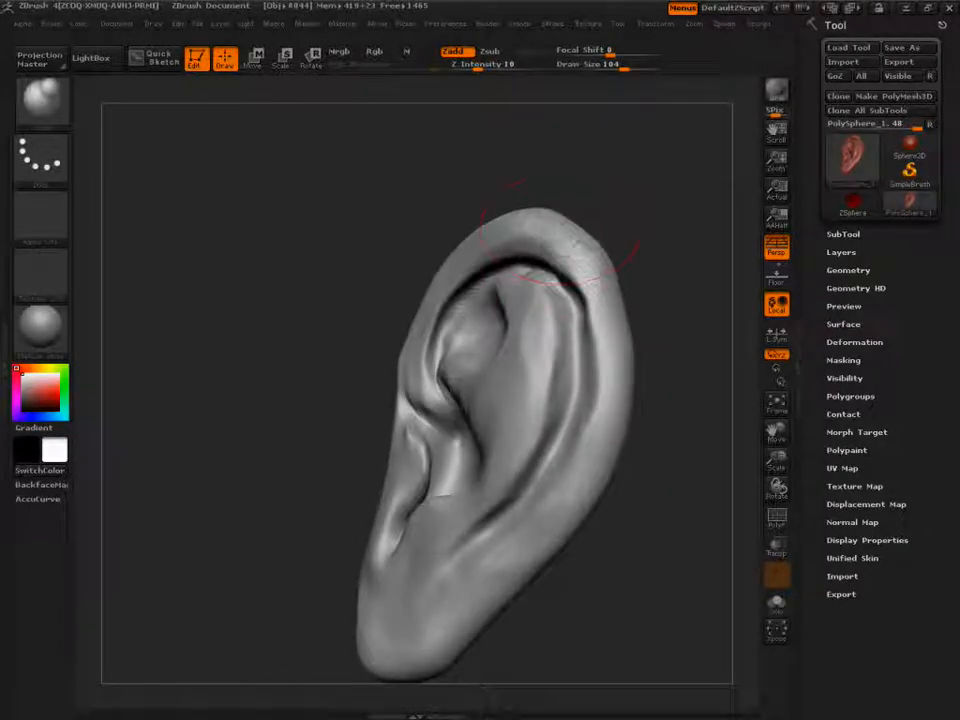
drag(590, 285, 592, 325)
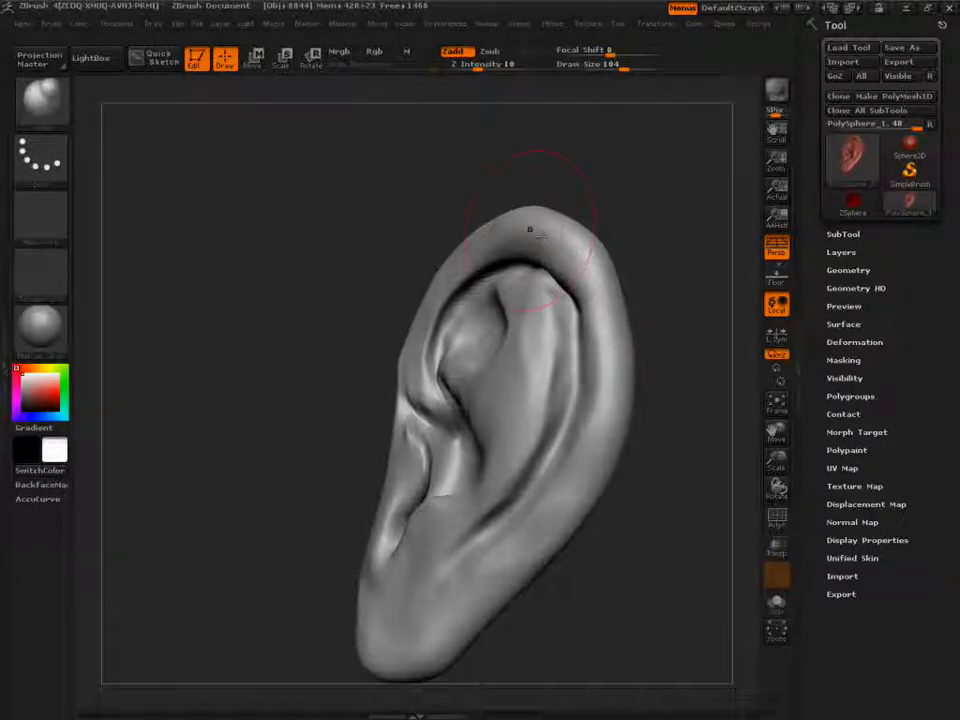
mouse_move(585, 266)
mouse_down()
mouse_move(500, 222)
mouse_move(517, 227)
mouse_move(507, 218)
mouse_up()
- Flatten the back and top of the helix with a planing brush at draw size 104 and Z intensity 43
drag(630, 190, 561, 190)
mouse_move(640, 198)
mouse_down()
mouse_move(654, 204)
mouse_move(574, 216)
mouse_move(594, 208)
mouse_move(557, 260)
mouse_move(583, 238)
mouse_move(574, 249)
mouse_move(538, 259)
mouse_move(595, 220)
mouse_move(617, 246)
mouse_move(480, 300)
mouse_up()
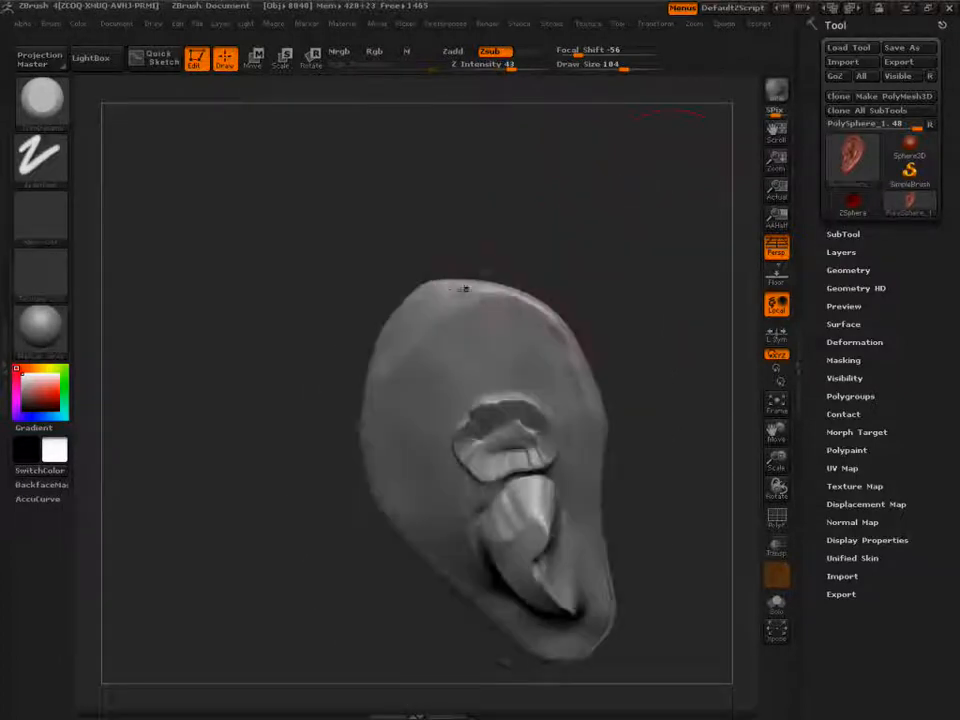
mouse_move(612, 278)
mouse_down()
mouse_move(682, 312)
mouse_move(692, 390)
mouse_up()
mouse_move(440, 308)
mouse_down()
mouse_move(463, 291)
mouse_move(387, 319)
mouse_up()
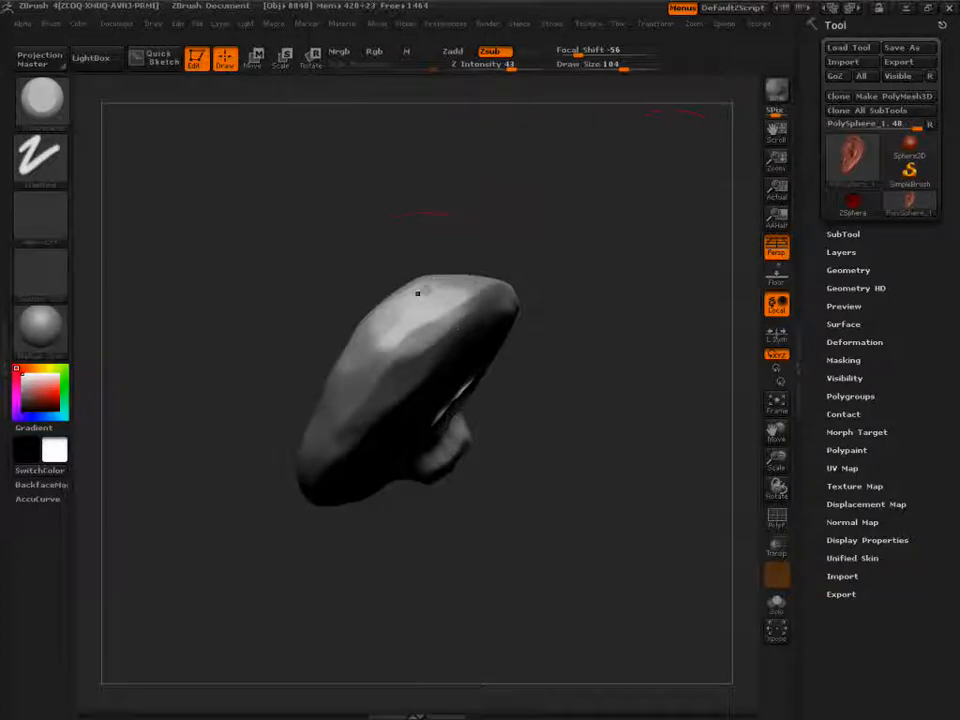
drag(452, 312, 408, 346)
mouse_move(624, 327)
mouse_down()
mouse_move(618, 262)
mouse_move(600, 242)
mouse_move(648, 243)
mouse_move(709, 298)
mouse_move(724, 292)
mouse_move(716, 236)
mouse_up()
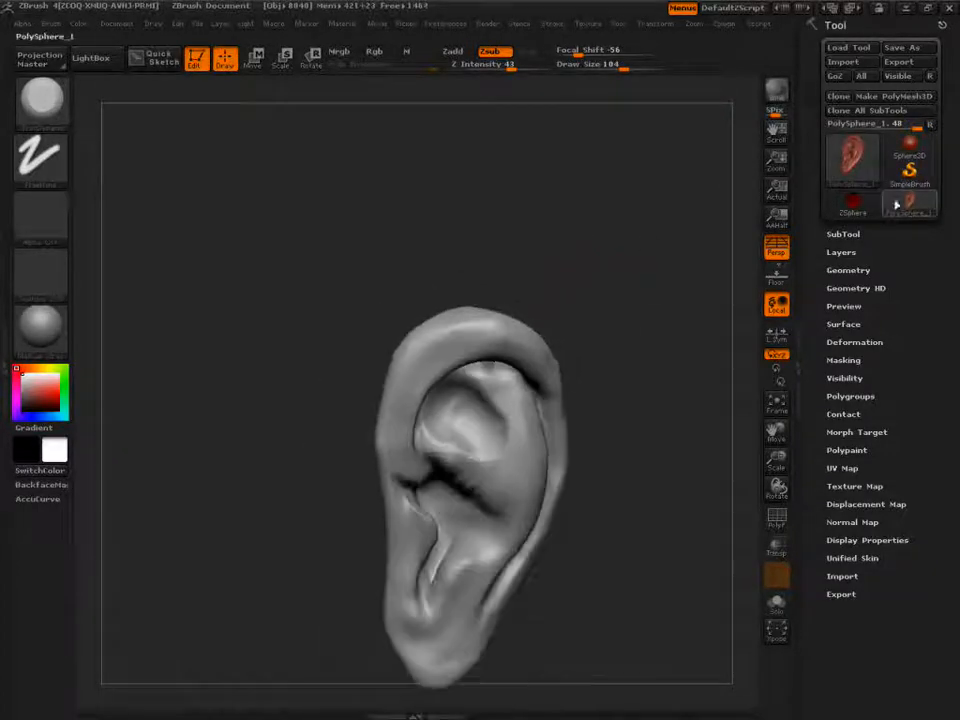
- Plane the top and front faces of the helix rim at draw size 50
mouse_move(911, 204)
alt+drag(662, 369, 640, 298)
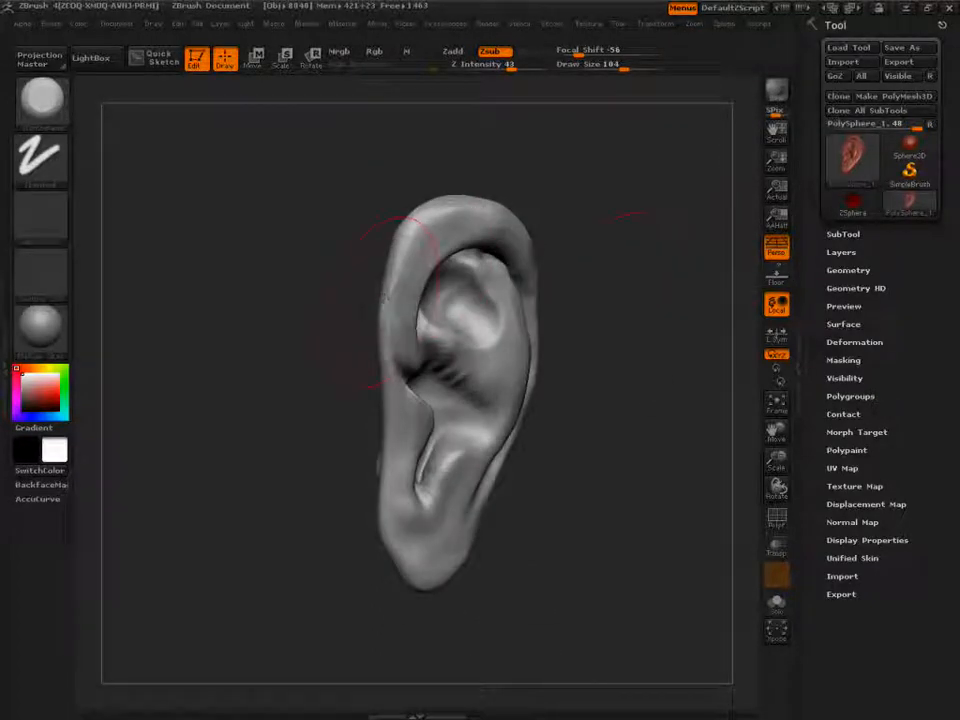
mouse_move(550, 285)
mouse_down()
mouse_move(589, 272)
mouse_move(640, 284)
mouse_up()
key(s)
drag(504, 214, 482, 214)
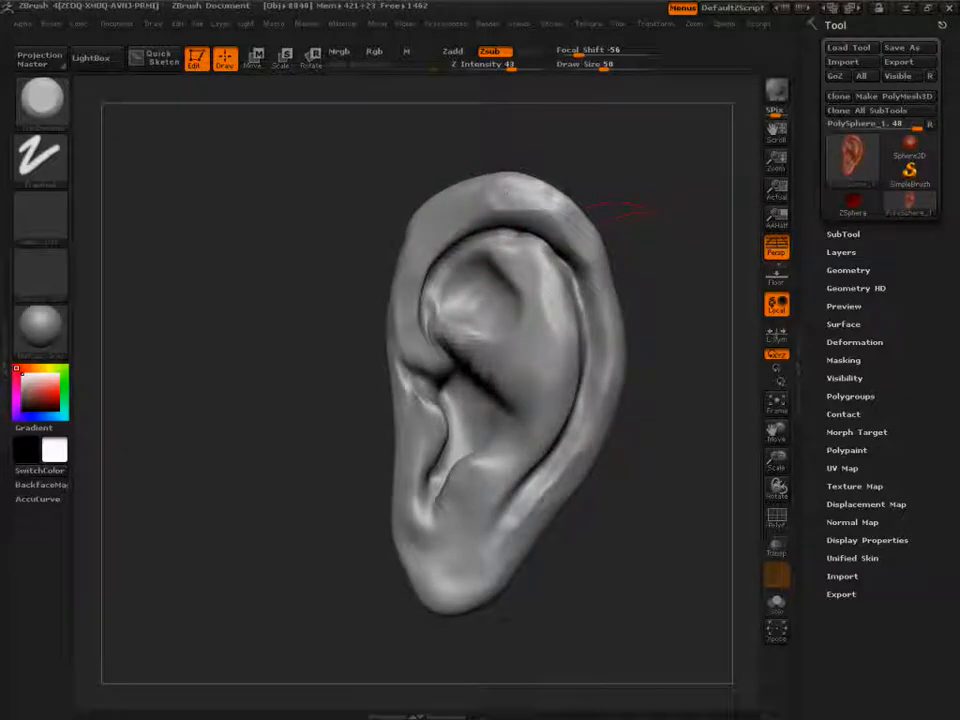
drag(640, 240, 600, 238)
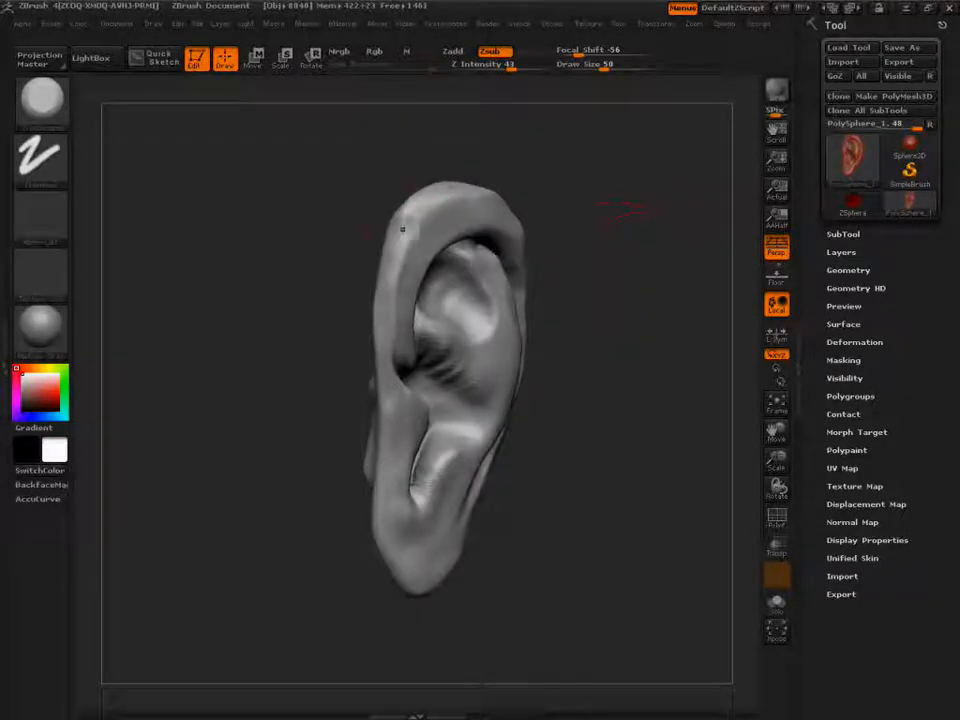
drag(673, 210, 726, 214)
- Smooth the triangular fossa and soften its transition into the upper antihelix
key(shift)
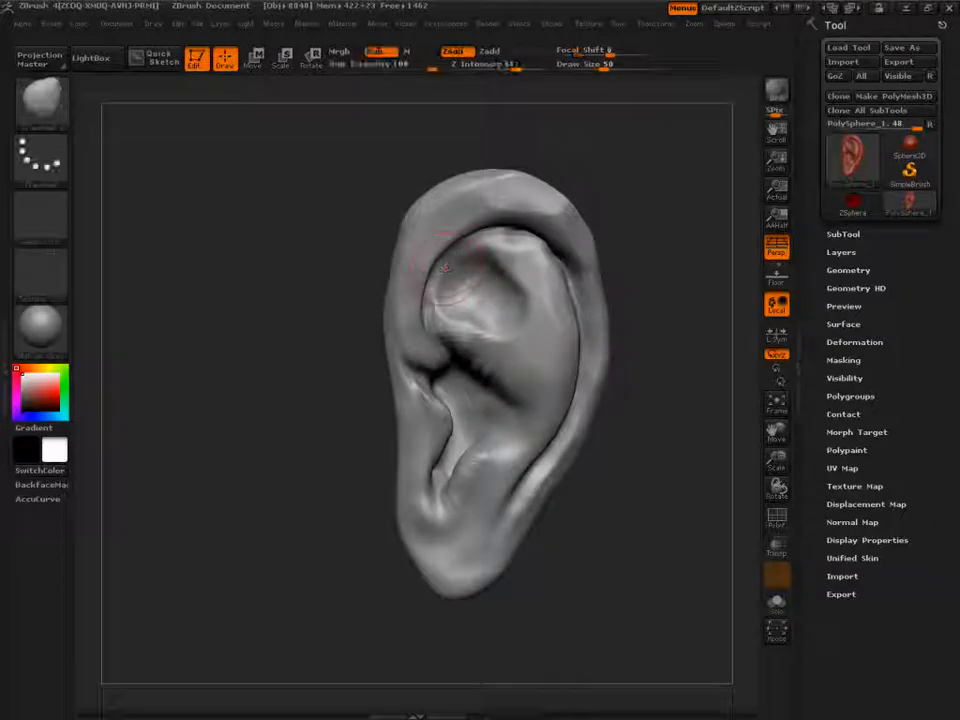
mouse_move(438, 257)
mouse_down()
mouse_move(425, 282)
mouse_move(426, 316)
mouse_move(438, 244)
mouse_move(492, 218)
mouse_move(522, 213)
mouse_move(577, 262)
mouse_up()
right_drag(577, 262, 534, 258)
mouse_move(531, 287)
shift+mouse_down()
mouse_move(509, 291)
mouse_move(505, 258)
mouse_move(555, 279)
mouse_move(562, 315)
mouse_move(470, 312)
mouse_move(482, 330)
mouse_move(450, 316)
mouse_move(484, 302)
mouse_move(444, 309)
mouse_move(508, 325)
mouse_move(524, 296)
mouse_move(477, 286)
shift+mouse_up()
drag(706, 236, 690, 186)
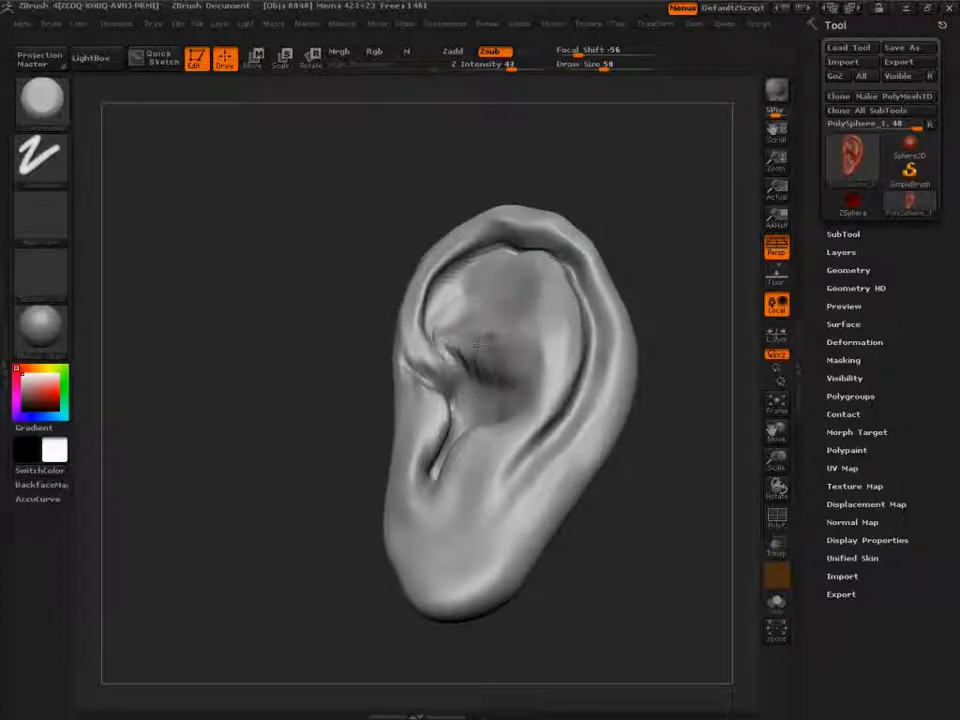
- Plane the antihelix and the concha floor behind the tragus at draw size 50
drag(330, 340, 400, 342)
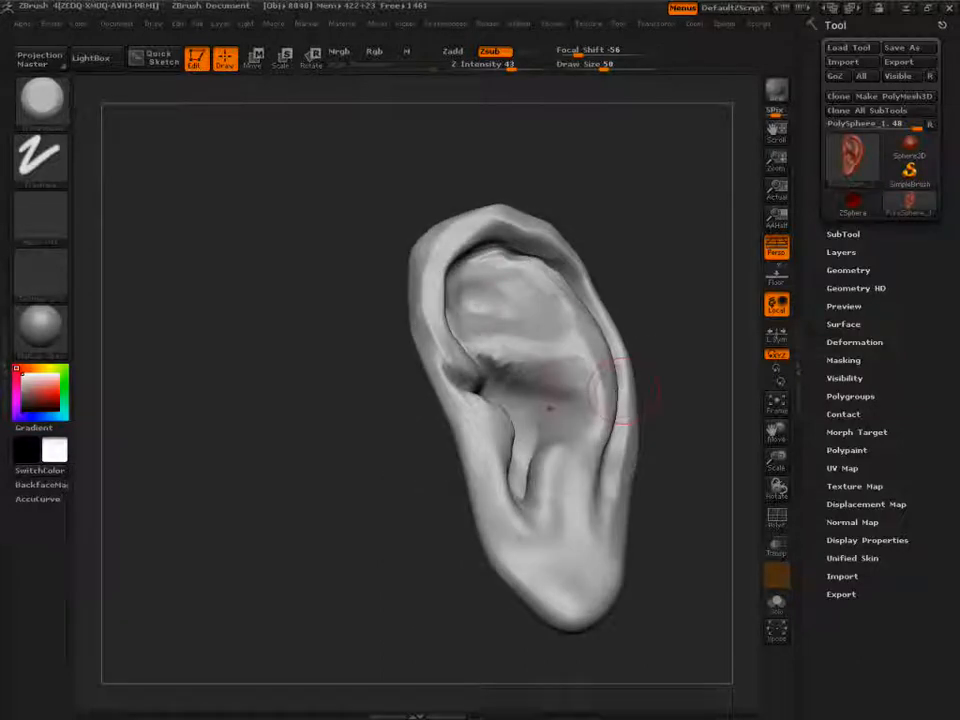
drag(722, 347, 600, 318)
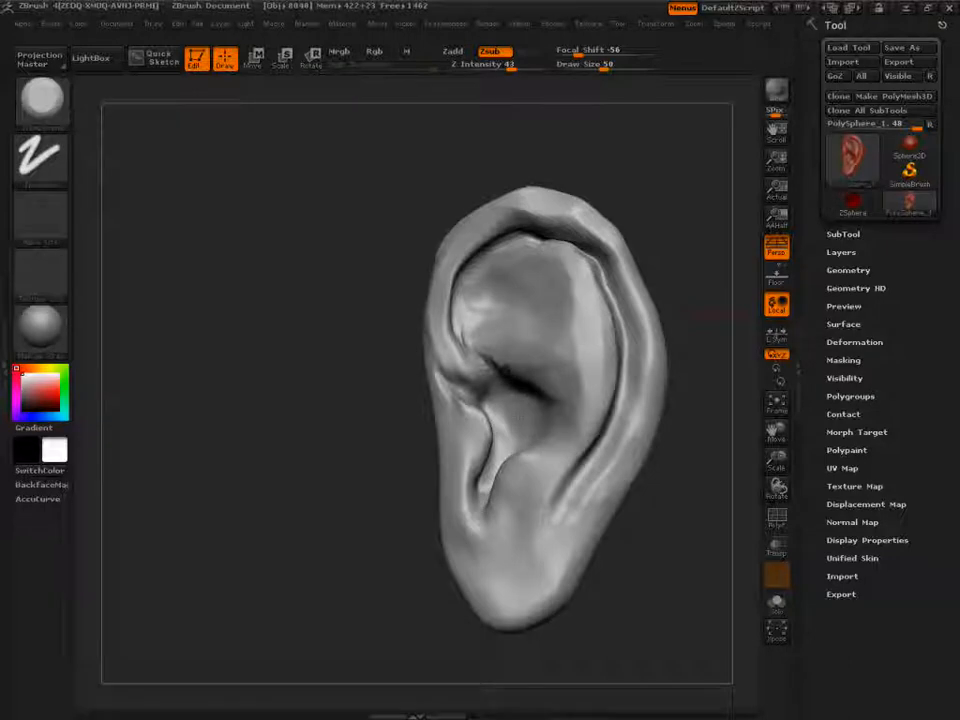
drag(405, 397, 482, 426)
drag(724, 368, 672, 361)
drag(521, 435, 510, 456)
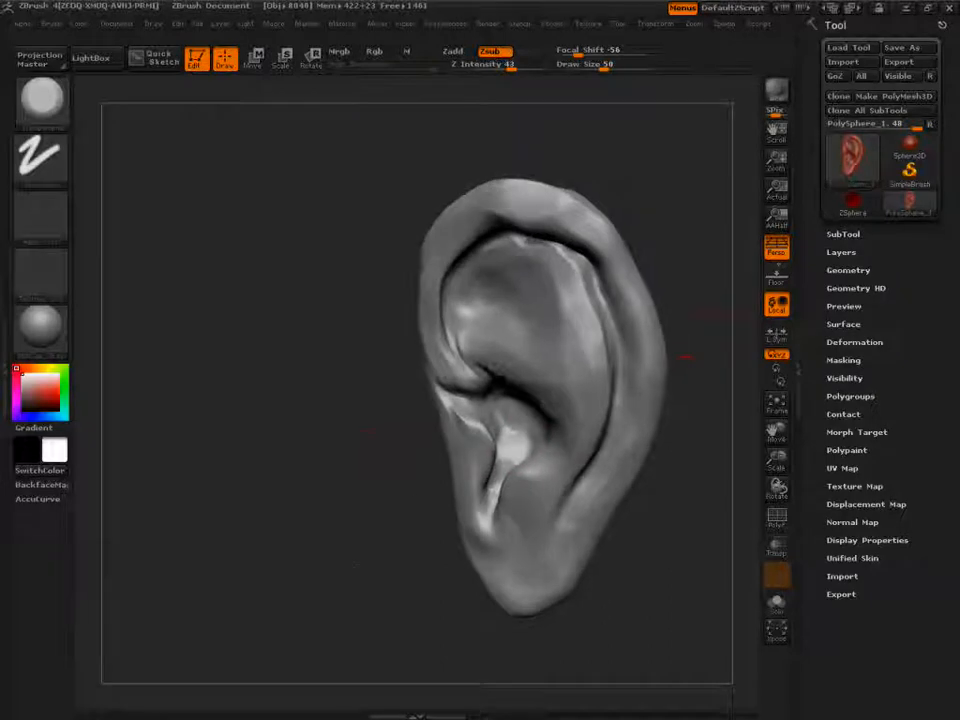
- Define the antitragus and the lower concha wall with planing strokes from several angles
drag(343, 546, 354, 573)
drag(532, 454, 520, 443)
mouse_move(415, 498)
mouse_down()
mouse_move(438, 482)
mouse_move(428, 450)
mouse_up()
mouse_move(608, 427)
mouse_down()
mouse_move(586, 449)
mouse_move(592, 468)
mouse_move(608, 448)
mouse_up()
drag(692, 456, 371, 474)
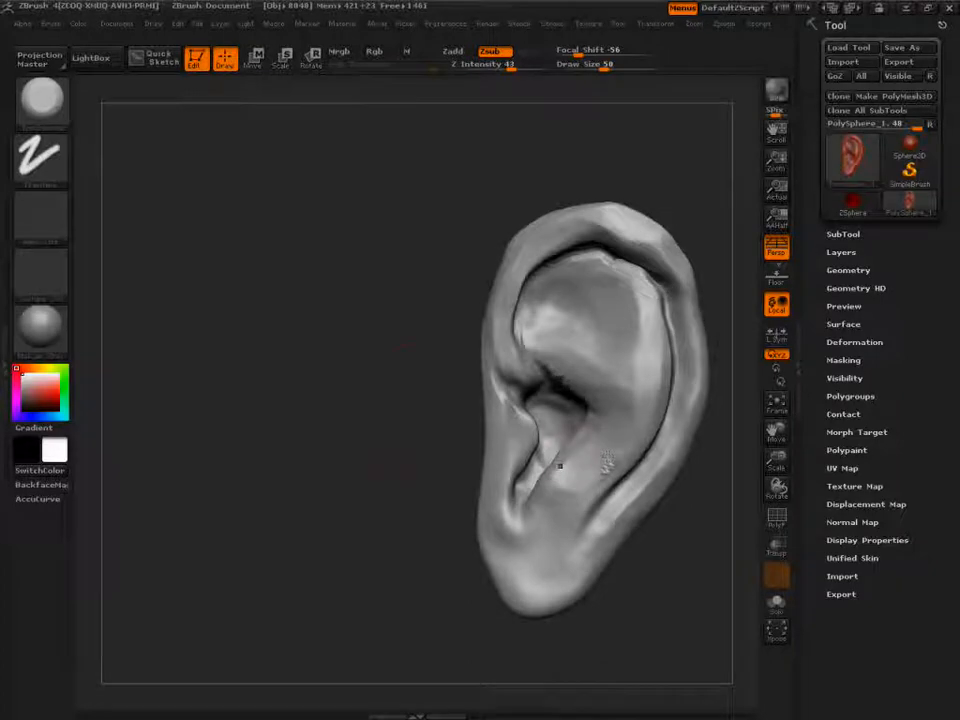
drag(607, 463, 618, 428)
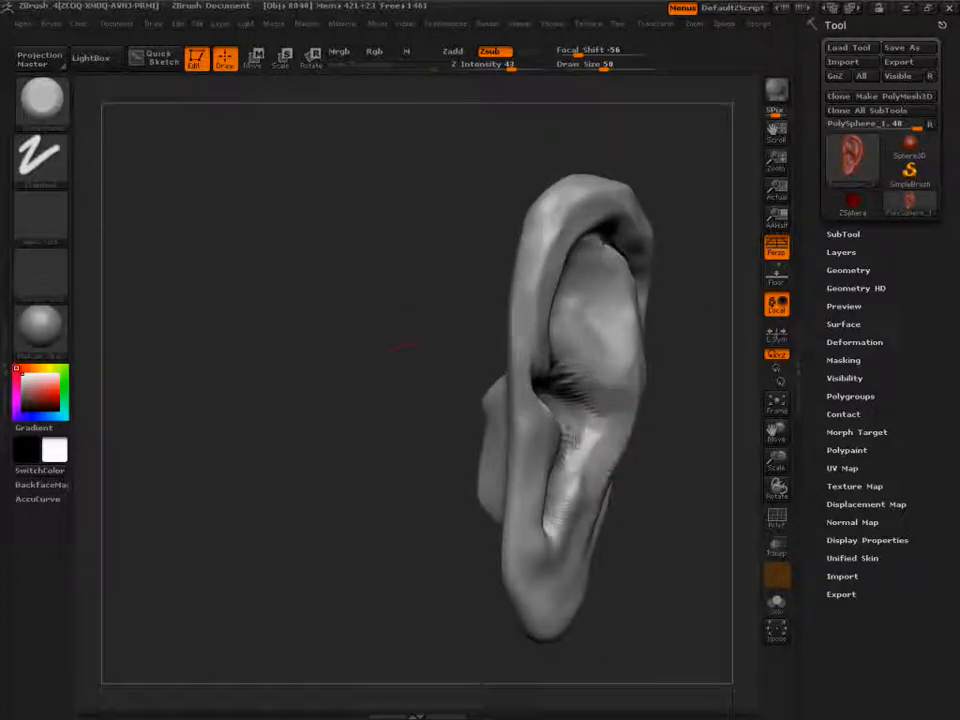
drag(571, 457, 584, 444)
drag(704, 406, 598, 424)
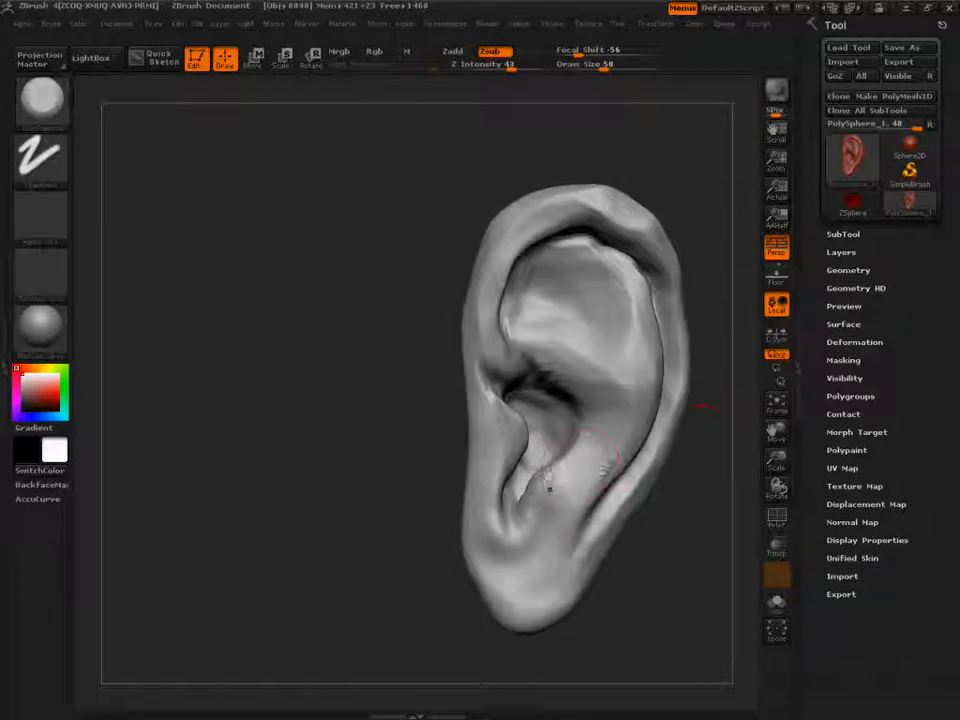
mouse_move(432, 450)
mouse_down()
mouse_move(536, 428)
mouse_move(534, 450)
mouse_up()
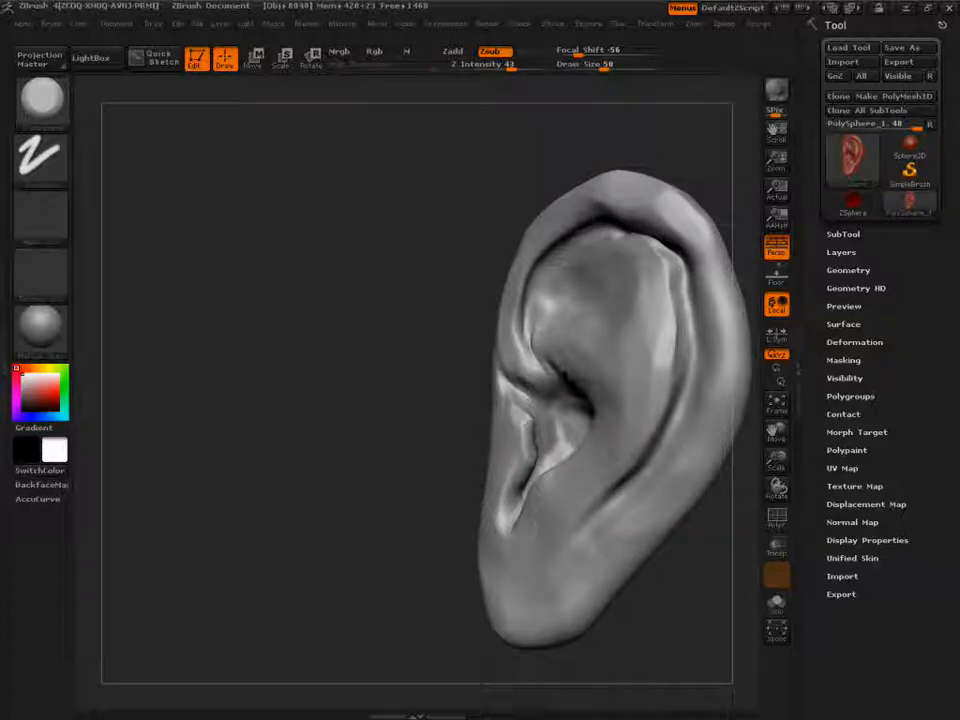
- Plane the notch below the tragus and the front edge of the lobe
drag(462, 446, 404, 456)
drag(503, 545, 501, 561)
mouse_move(400, 588)
mouse_down()
mouse_move(498, 584)
mouse_move(493, 567)
mouse_up()
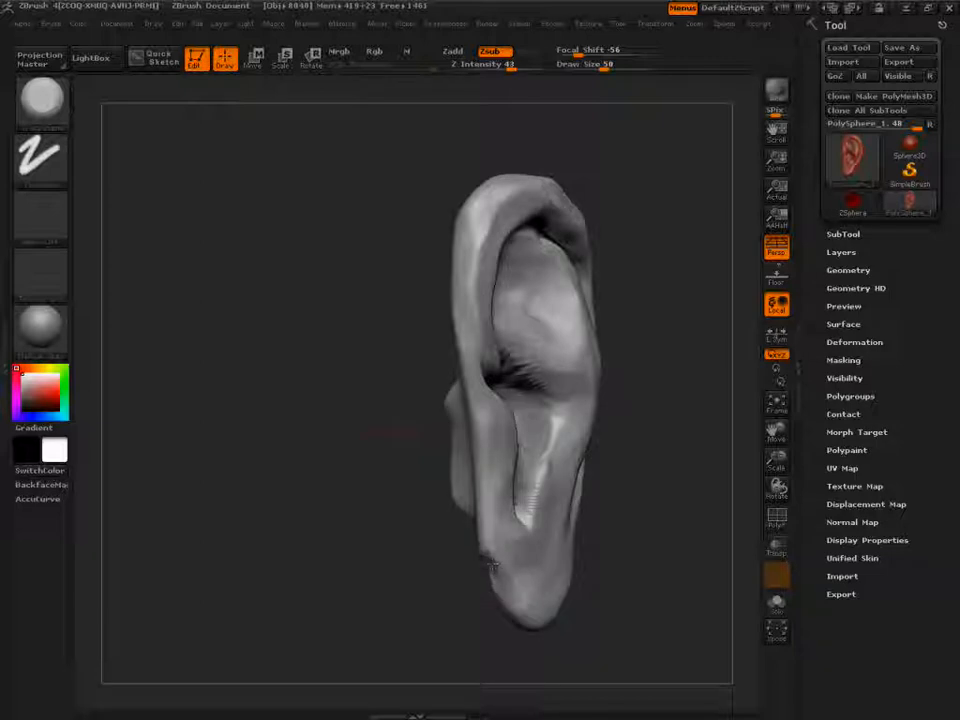
drag(395, 435, 672, 520)
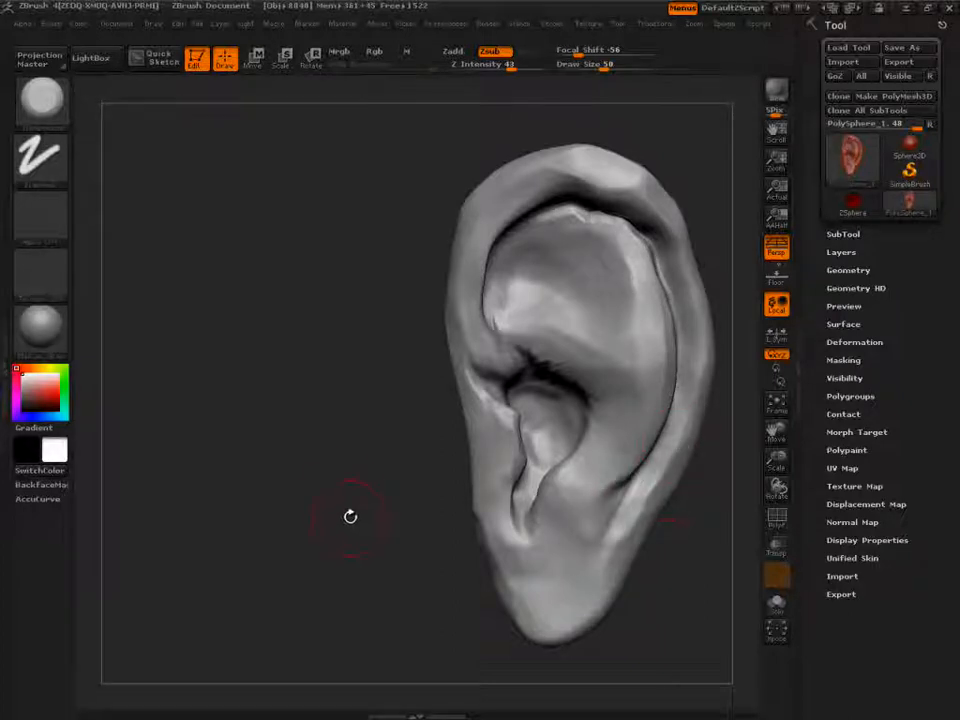
drag(351, 517, 270, 387)
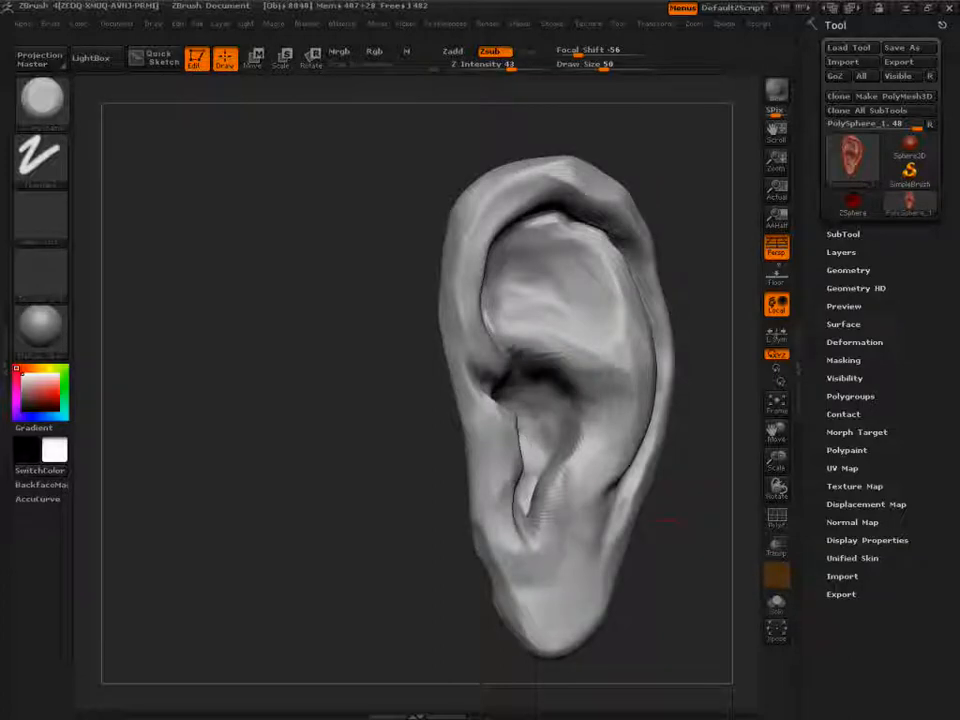
- Plane the concha wall beneath the lower antihelix at draw size 50
mouse_move(506, 386)
mouse_down()
mouse_move(530, 364)
mouse_move(568, 366)
mouse_move(530, 355)
mouse_move(573, 361)
mouse_move(512, 350)
mouse_move(545, 340)
mouse_move(576, 398)
mouse_move(592, 404)
mouse_move(580, 434)
mouse_up()
drag(731, 360, 726, 373)
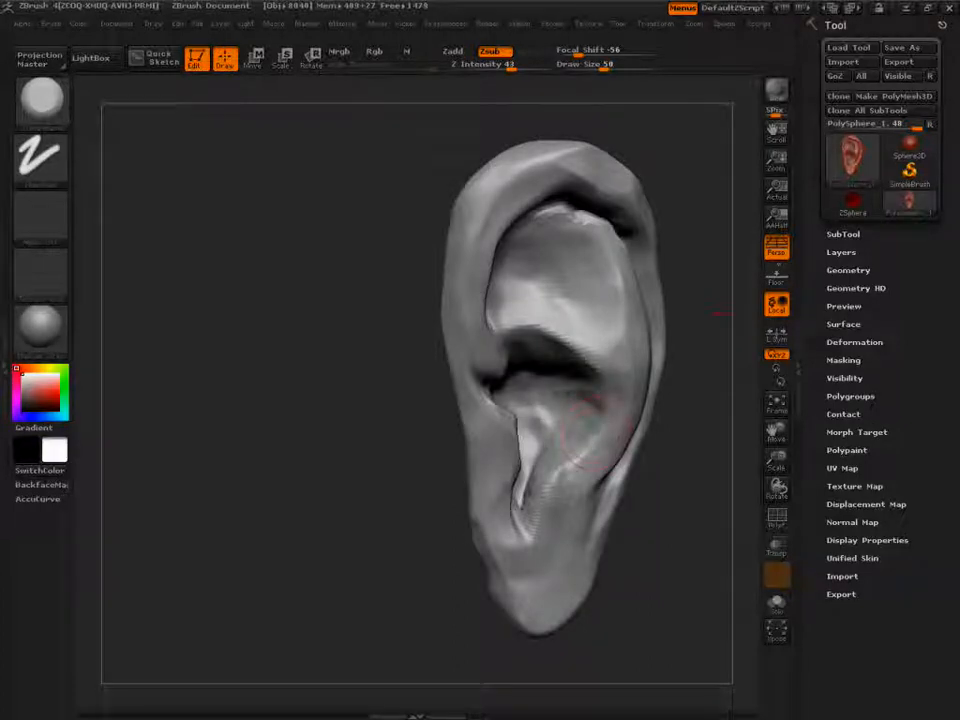
drag(682, 330, 590, 338)
drag(727, 278, 681, 448)
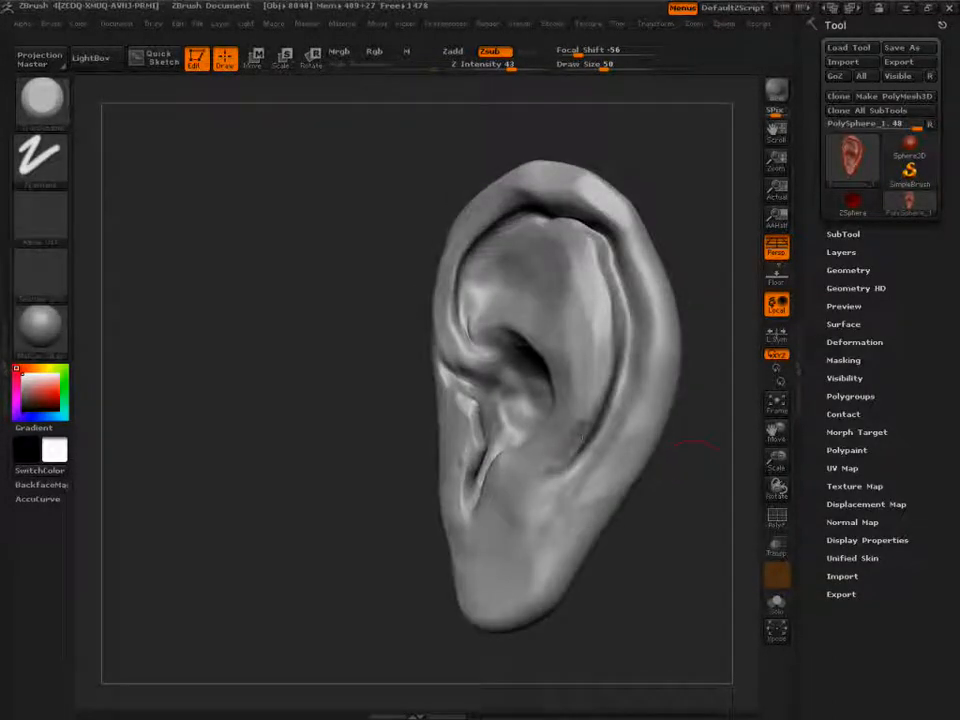
- Flatten the antihelix from its upper crus down along its body toward the antitragus
drag(588, 408, 578, 414)
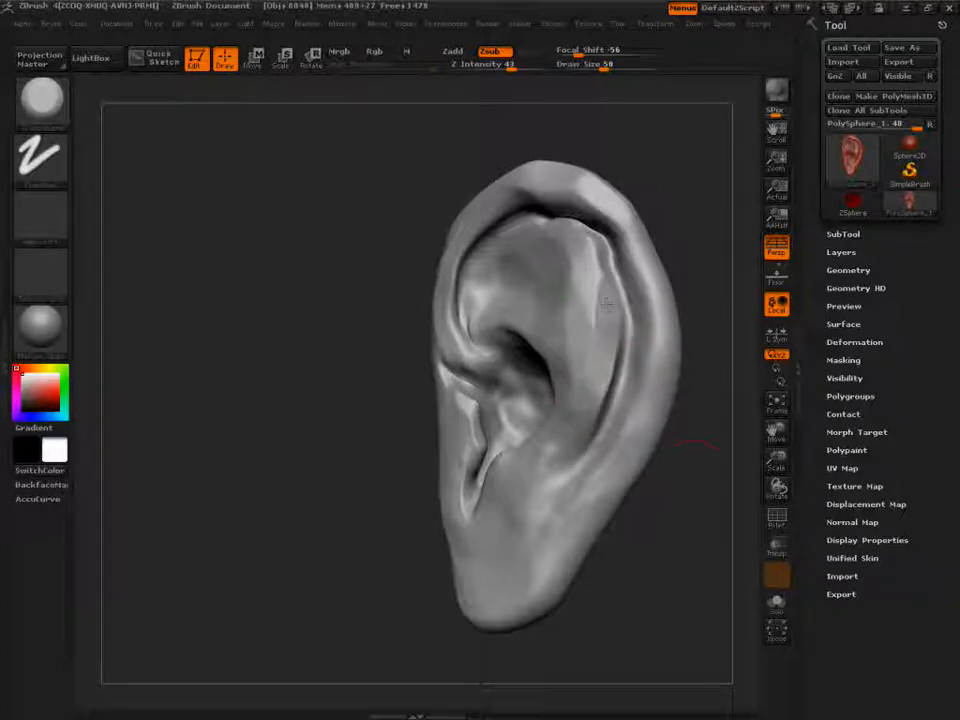
mouse_move(585, 243)
mouse_down()
mouse_move(602, 264)
mouse_move(594, 355)
mouse_up()
mouse_move(605, 300)
mouse_down()
mouse_move(598, 345)
mouse_move(587, 290)
mouse_move(606, 350)
mouse_move(585, 416)
mouse_up()
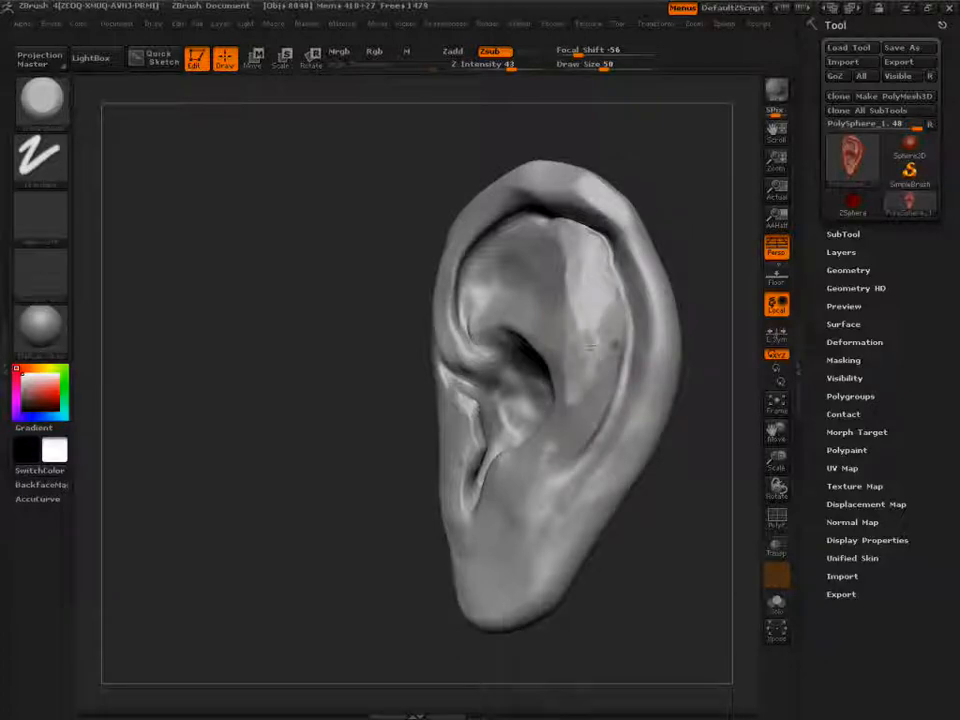
drag(376, 375, 620, 378)
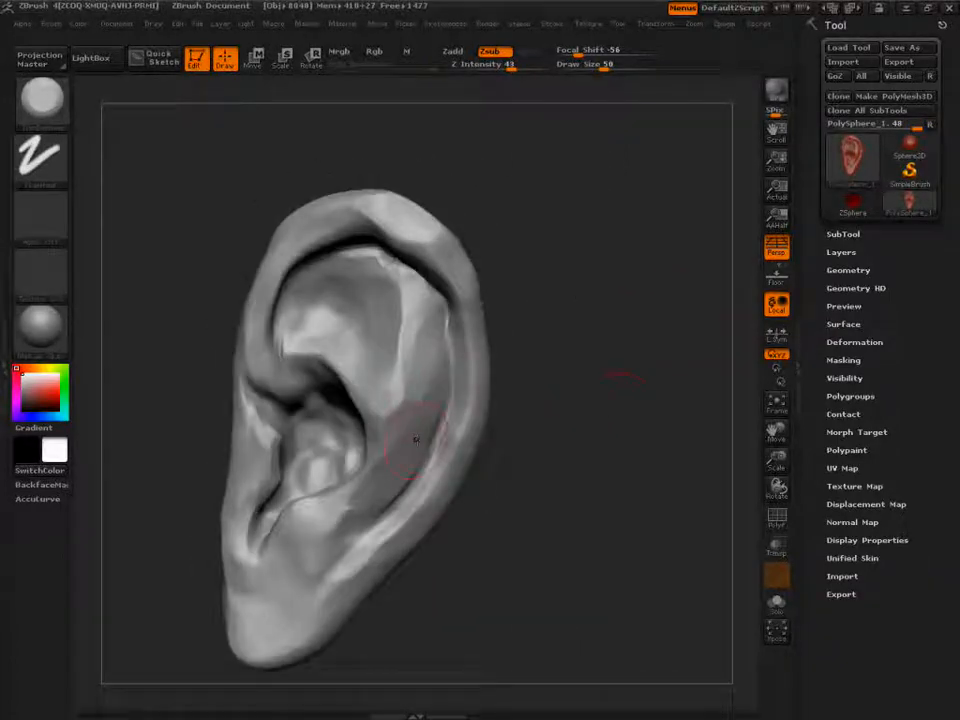
drag(416, 437, 370, 494)
- Smooth the antitragus and plane the lobe surface beneath it
mouse_move(450, 553)
mouse_down()
mouse_move(504, 542)
mouse_move(554, 446)
mouse_up()
key(shift)
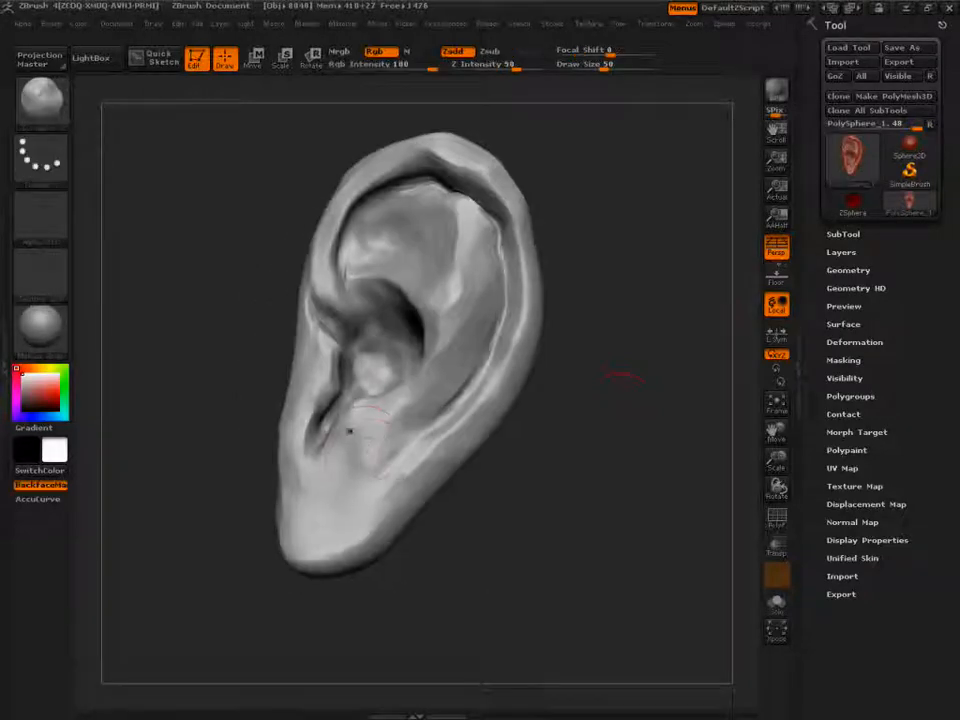
mouse_move(364, 429)
mouse_down()
mouse_move(367, 411)
mouse_move(374, 432)
mouse_move(372, 406)
mouse_move(369, 414)
mouse_up()
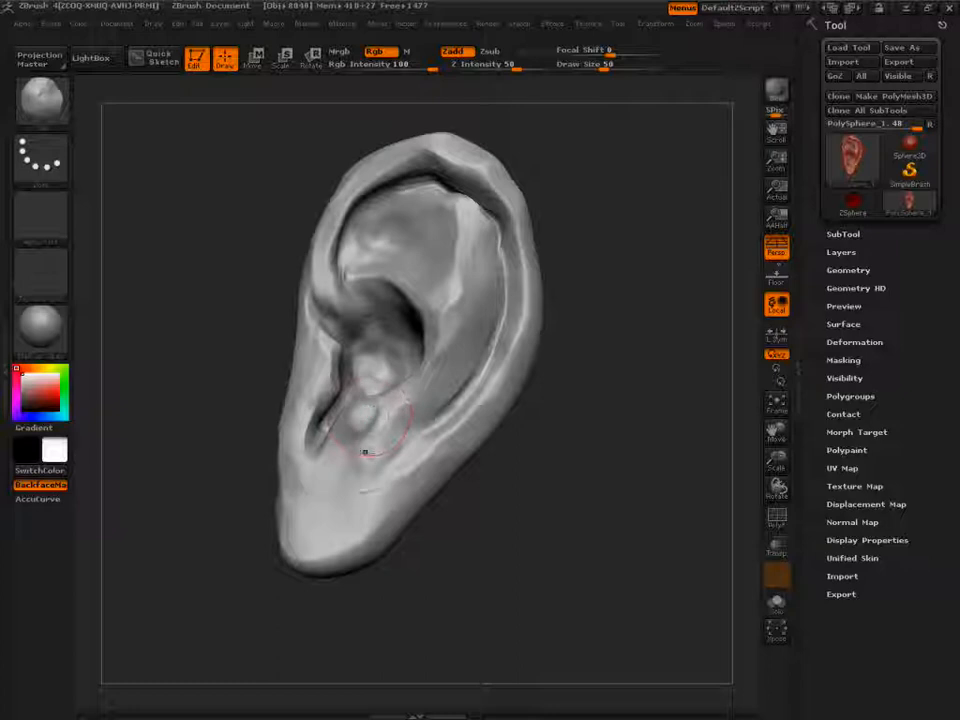
mouse_move(372, 468)
mouse_down()
mouse_move(366, 490)
mouse_move(340, 480)
mouse_move(321, 490)
mouse_move(354, 465)
mouse_move(345, 455)
mouse_move(354, 469)
mouse_move(338, 482)
mouse_up()
mouse_move(331, 531)
mouse_down()
mouse_move(332, 504)
mouse_move(332, 514)
mouse_move(381, 482)
mouse_up()
mouse_move(541, 484)
mouse_down()
mouse_move(385, 481)
mouse_move(424, 494)
mouse_move(447, 452)
mouse_up()
drag(375, 456, 483, 445)
- Plane the outer back edge of the ear where the helix runs into the lobe
drag(596, 460, 343, 362)
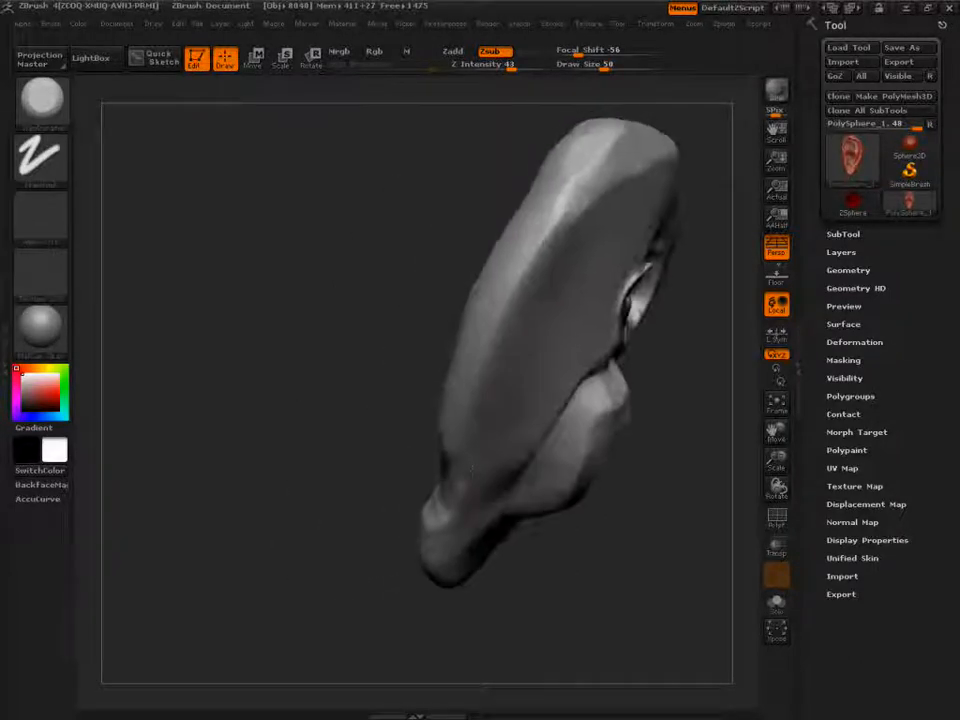
mouse_move(387, 433)
mouse_down()
mouse_move(514, 461)
mouse_move(510, 474)
mouse_move(525, 483)
mouse_up()
mouse_move(491, 531)
mouse_down()
mouse_move(427, 546)
mouse_move(365, 535)
mouse_up()
mouse_move(465, 535)
mouse_down()
mouse_move(533, 538)
mouse_move(434, 525)
mouse_up()
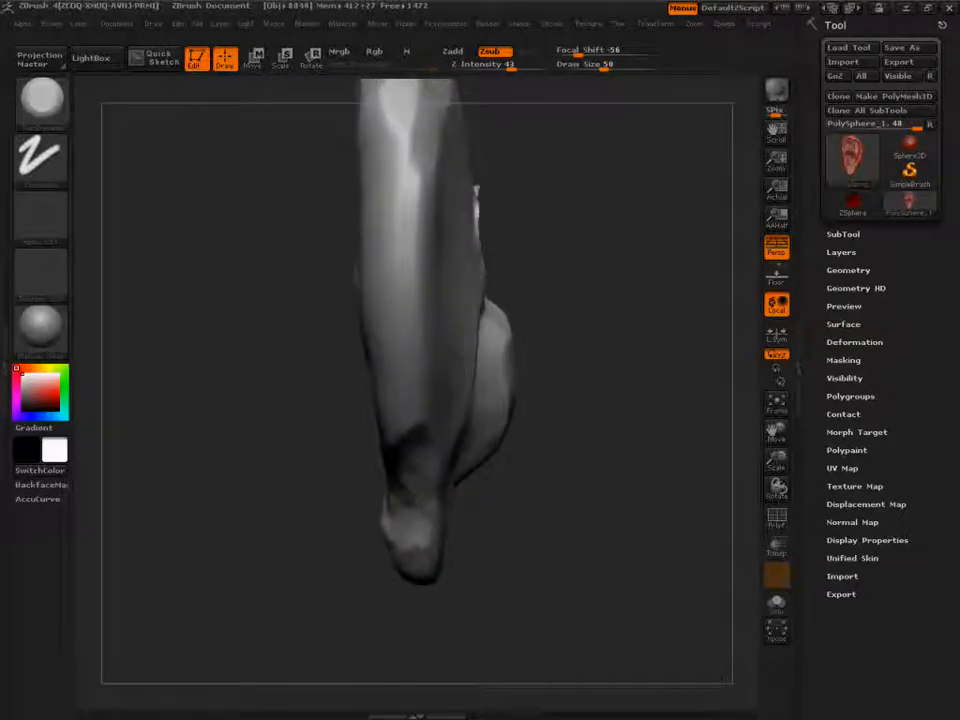
- Smooth the rounded antitragus and blend the flat patch on the upper lobe
drag(315, 408, 450, 416)
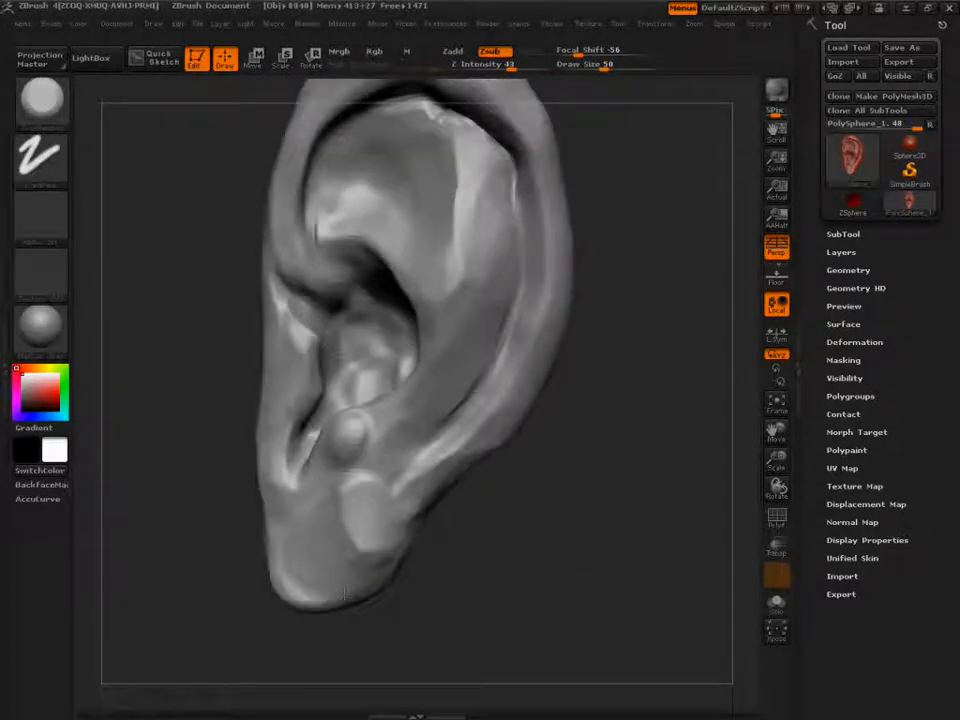
mouse_move(352, 434)
shift+mouse_down()
mouse_move(326, 440)
mouse_move(285, 498)
mouse_move(304, 442)
shift+mouse_up()
key(shift)
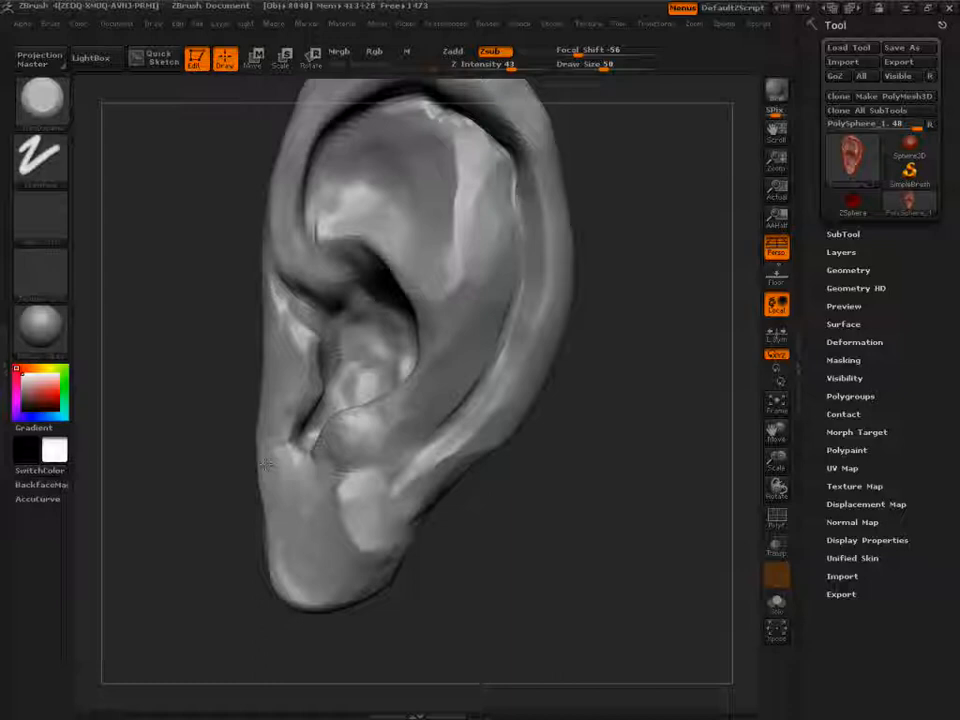
drag(338, 491, 353, 466)
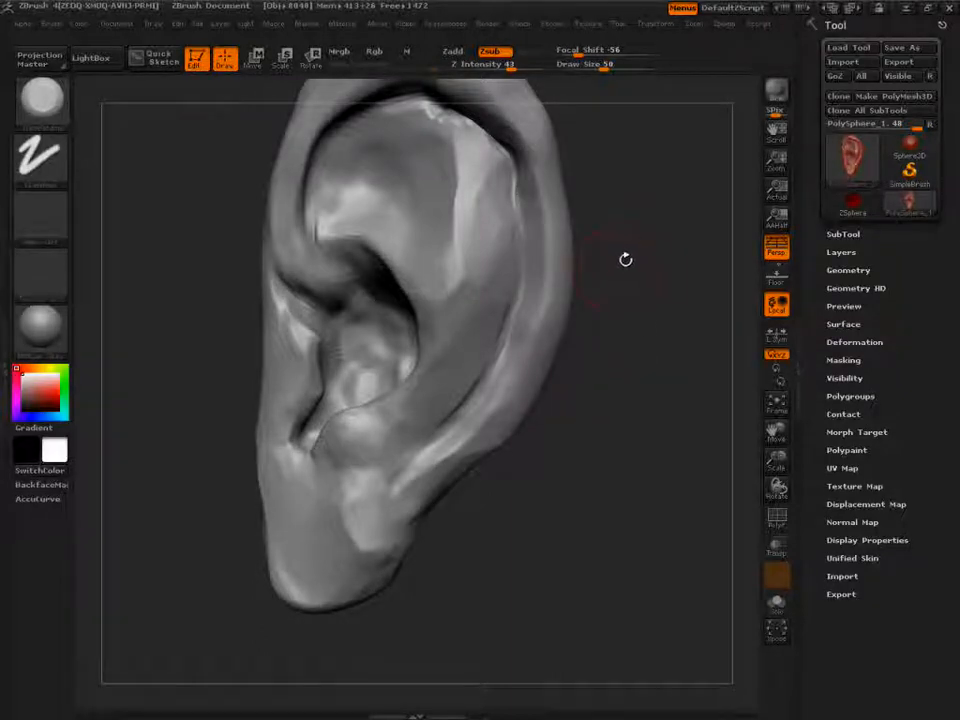
- Nudge the upper antihelix toward the helix rim with the Move brush
alt+drag(643, 279, 676, 402)
key(b)
key(m)
key(v)
mouse_move(426, 268)
mouse_down()
mouse_move(488, 316)
mouse_move(459, 285)
mouse_move(482, 305)
mouse_move(490, 288)
mouse_move(444, 241)
mouse_up()
- Polish the upper antihelix and the triangular fossa with the hPolish brush
key(b)
key(h)
key(p)
mouse_move(476, 302)
mouse_down()
mouse_move(452, 246)
mouse_move(508, 294)
mouse_move(486, 312)
mouse_move(390, 280)
mouse_move(373, 292)
mouse_move(396, 284)
mouse_move(404, 301)
mouse_move(382, 281)
mouse_up()
mouse_move(655, 268)
mouse_down()
mouse_move(687, 262)
mouse_move(686, 225)
mouse_up()
mouse_move(400, 258)
mouse_down()
mouse_move(371, 277)
mouse_move(390, 284)
mouse_up()
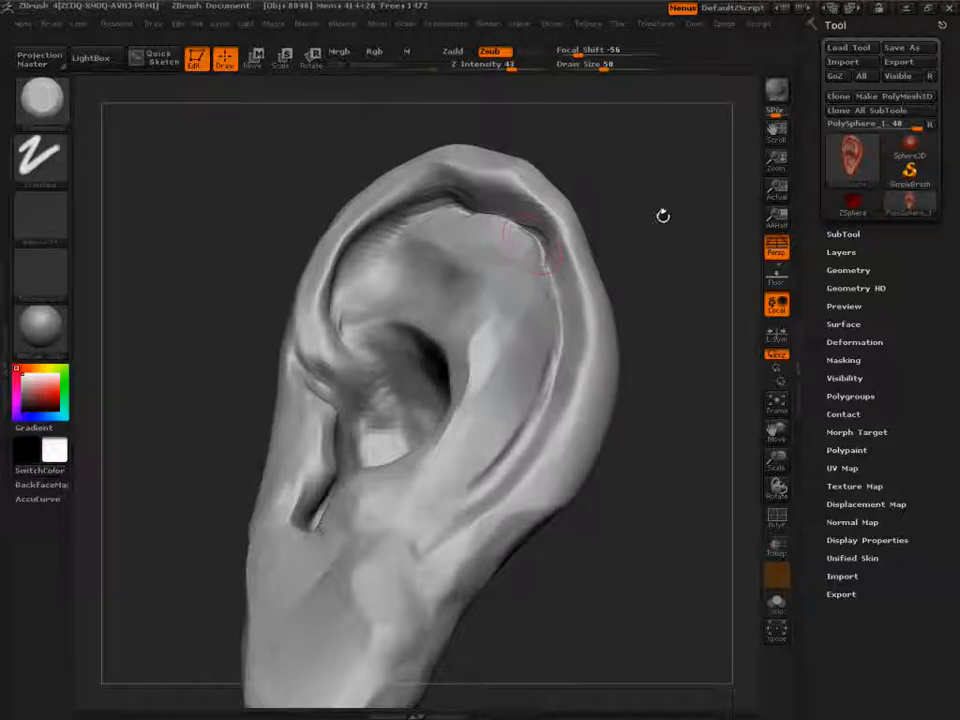
- Smooth the upper antihelix edge where it meets the groove under the helix rim
drag(617, 225, 603, 228)
mouse_move(528, 230)
shift+mouse_down()
mouse_move(516, 222)
mouse_move(526, 228)
shift+mouse_up()
drag(617, 246, 636, 240)
mouse_move(501, 266)
shift+mouse_down()
mouse_move(520, 250)
mouse_move(502, 245)
shift+mouse_up()
- Trim the upper antihelix with the TrimDynamic brush at draw size 35
key(b)
key(t)
key(d)
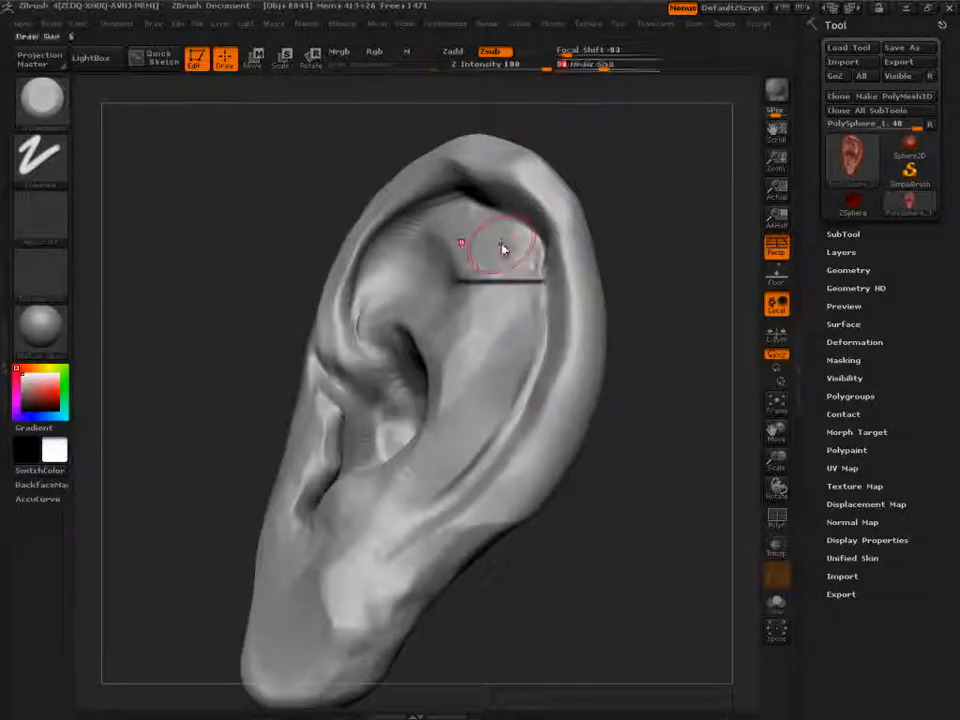
drag(501, 249, 489, 249)
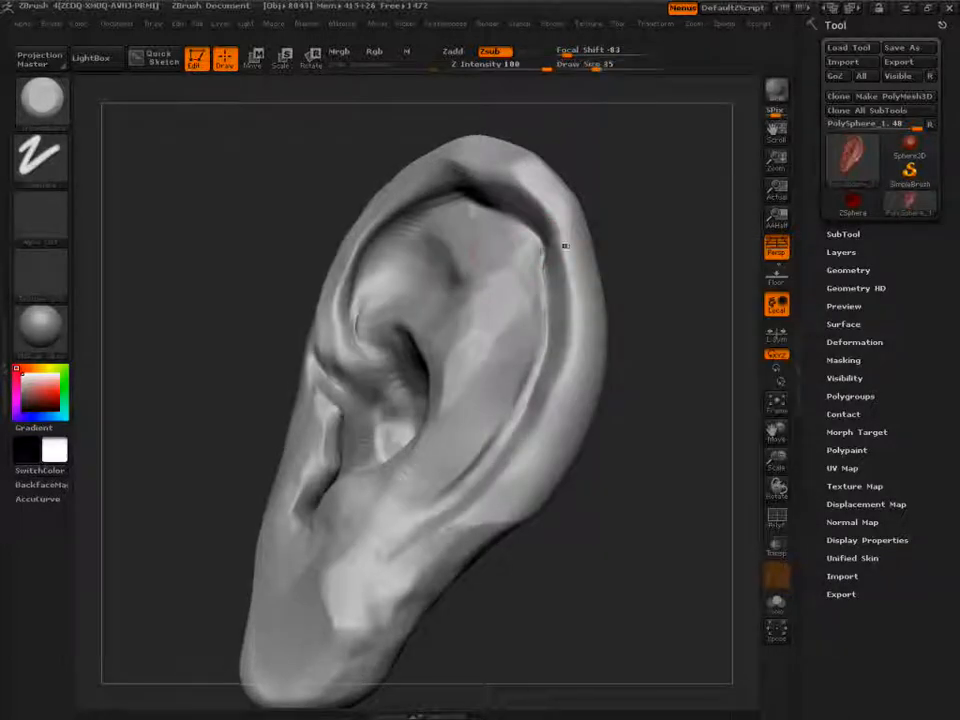
drag(565, 245, 500, 241)
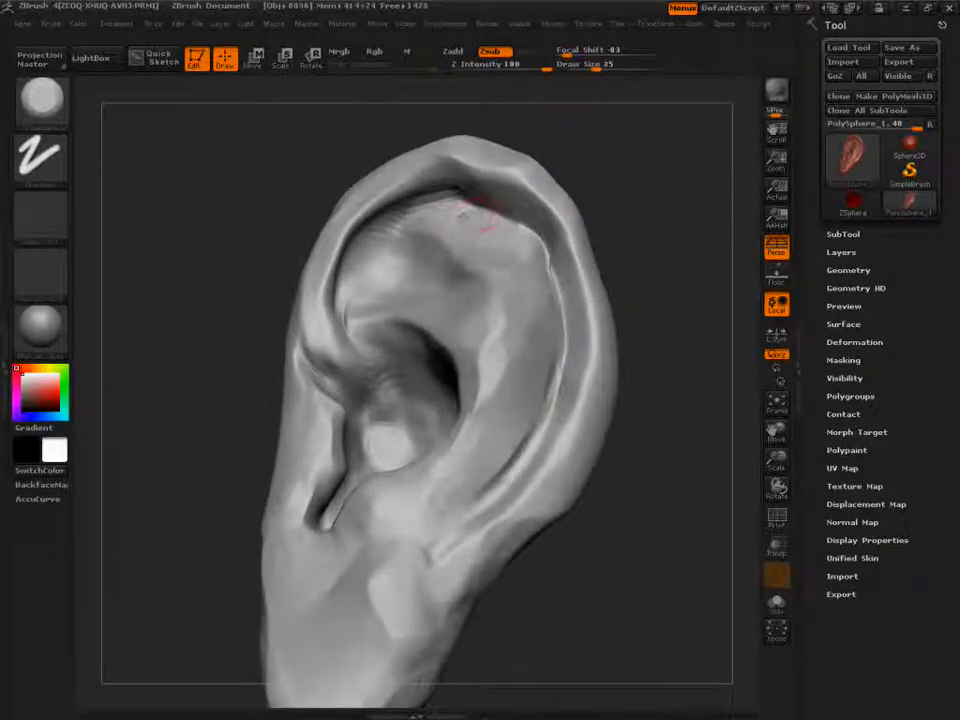
- Undo the stroke along the upper antihelix edge, trim the groove under the helix rim, and smooth its border
mouse_move(468, 217)
mouse_down()
mouse_move(517, 226)
mouse_move(459, 193)
mouse_move(548, 228)
mouse_up()
key(ctrl+z)
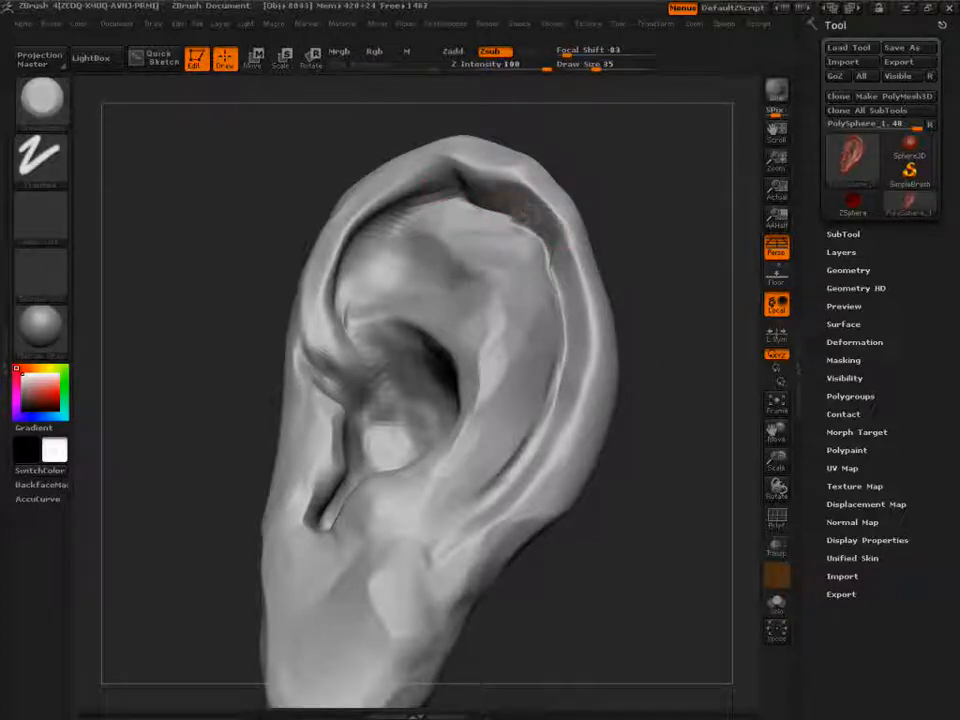
drag(509, 203, 501, 185)
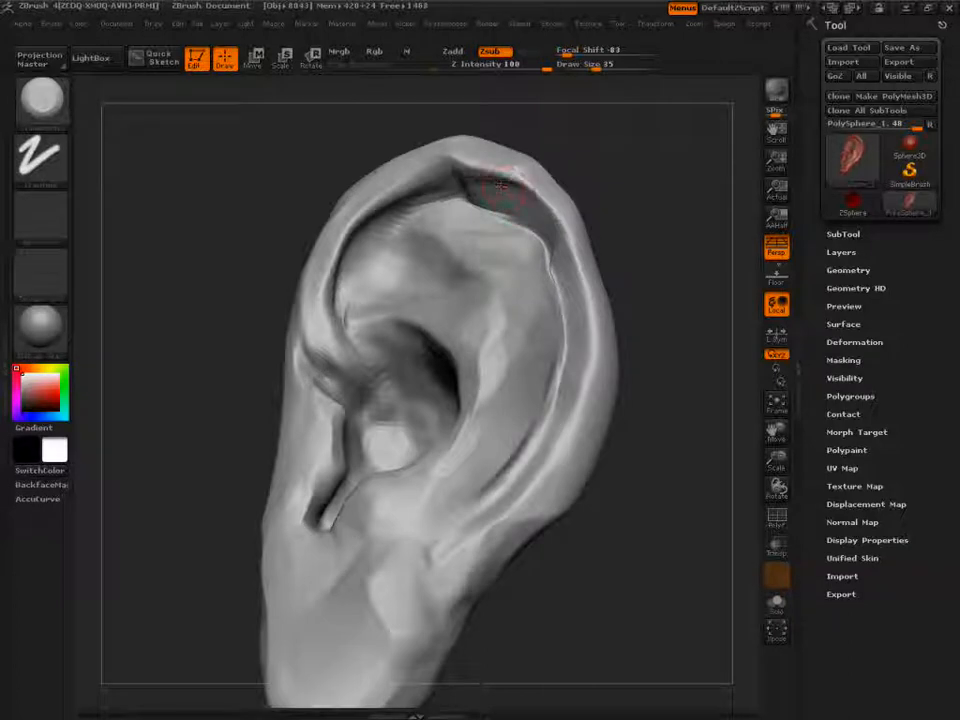
key(shift)
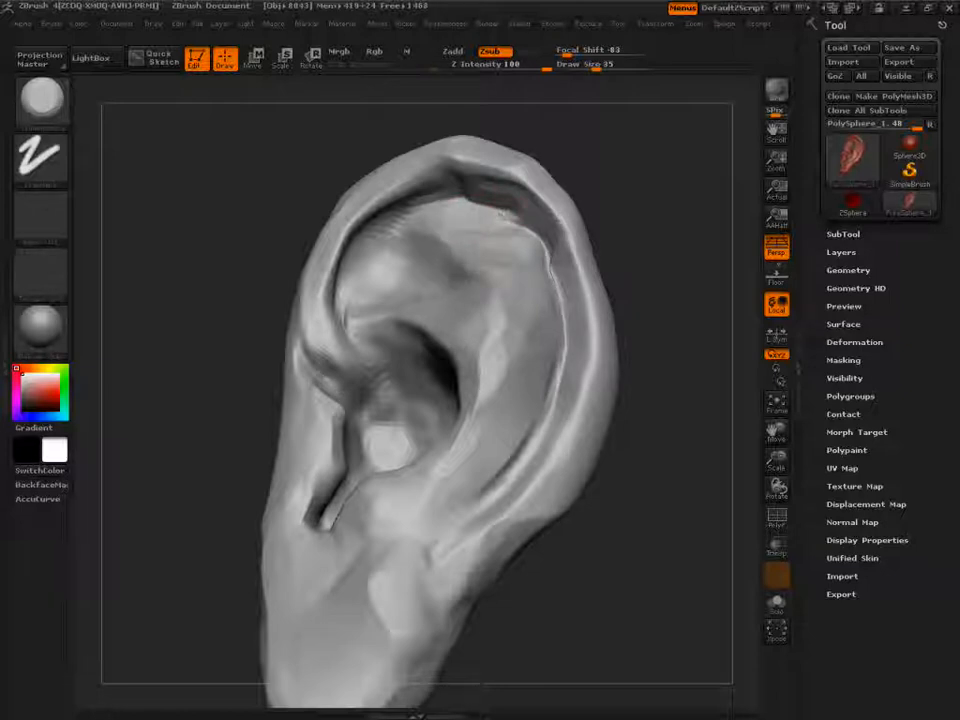
key(shift)
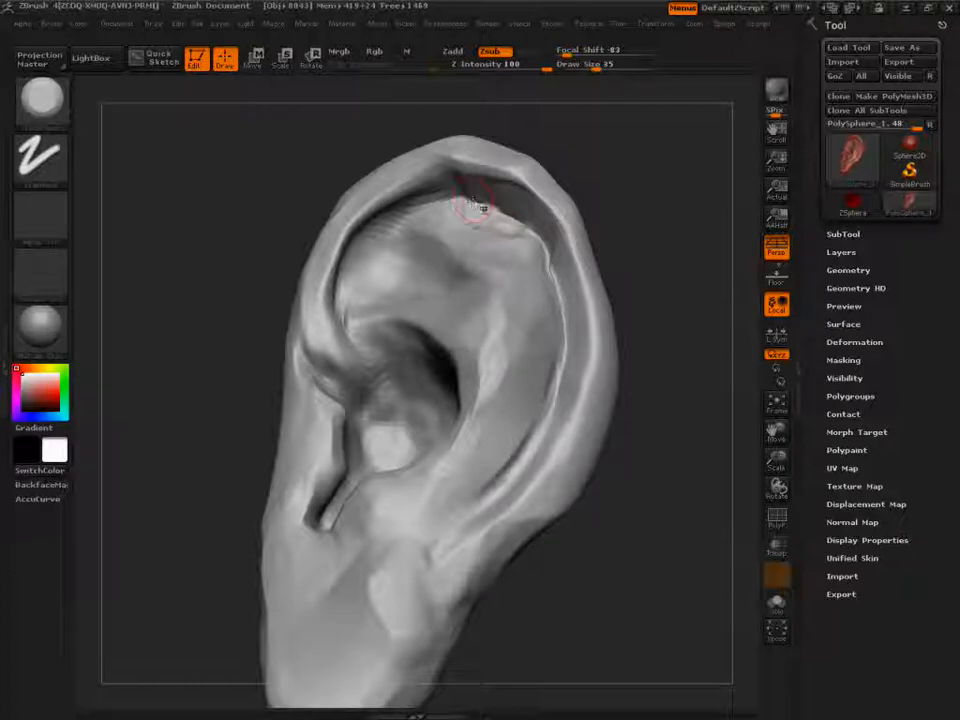
key(shift)
shift+drag(507, 201, 553, 243)
- Trim the antihelix body and the area around the antitragus and upper lobe at draw size 35
drag(650, 262, 702, 270)
mouse_move(409, 246)
mouse_down()
mouse_move(468, 261)
mouse_move(430, 270)
mouse_move(463, 358)
mouse_move(484, 386)
mouse_move(522, 342)
mouse_move(520, 364)
mouse_move(551, 443)
mouse_up()
alt+drag(642, 437, 628, 305)
mouse_move(476, 369)
mouse_down()
mouse_move(462, 465)
mouse_move(485, 502)
mouse_up()
mouse_move(396, 471)
mouse_down()
mouse_move(439, 544)
mouse_move(385, 555)
mouse_move(347, 493)
mouse_move(362, 512)
mouse_up()
drag(536, 516, 450, 520)
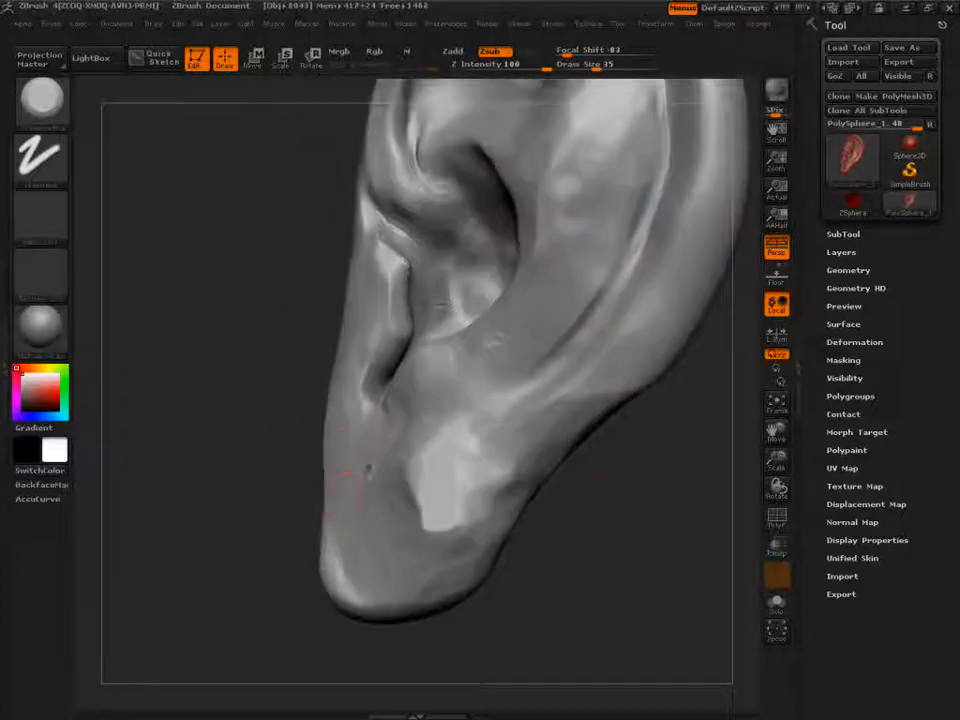
alt+drag(598, 484, 582, 204)
drag(441, 281, 628, 334)
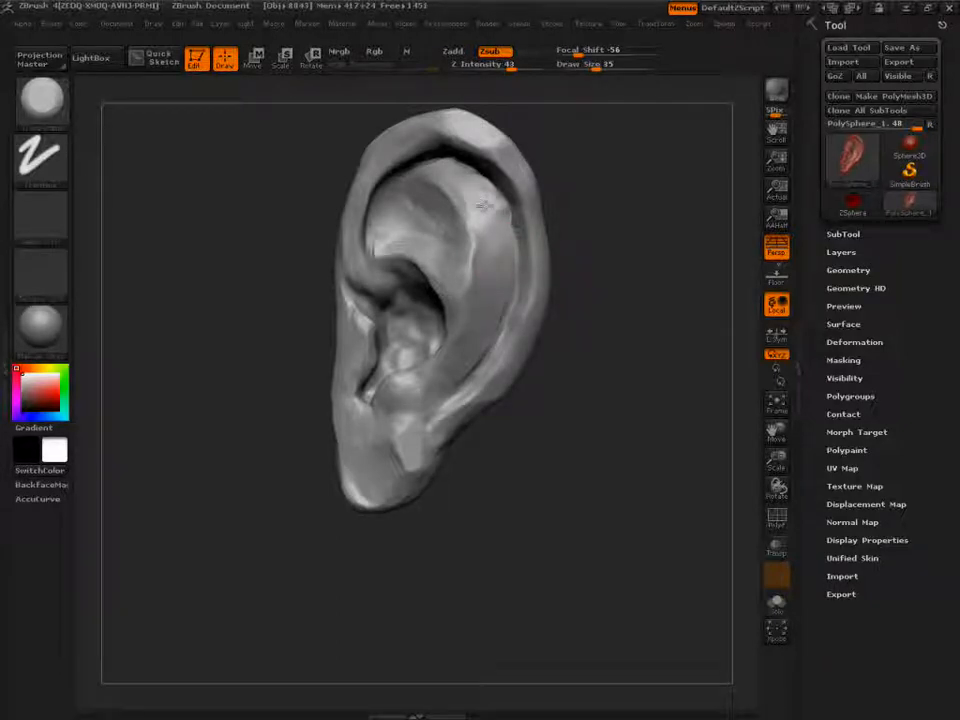
- Smooth the upper antihelix and polish its planes with hPolish at draw size 35
key(shift)
drag(482, 190, 494, 207)
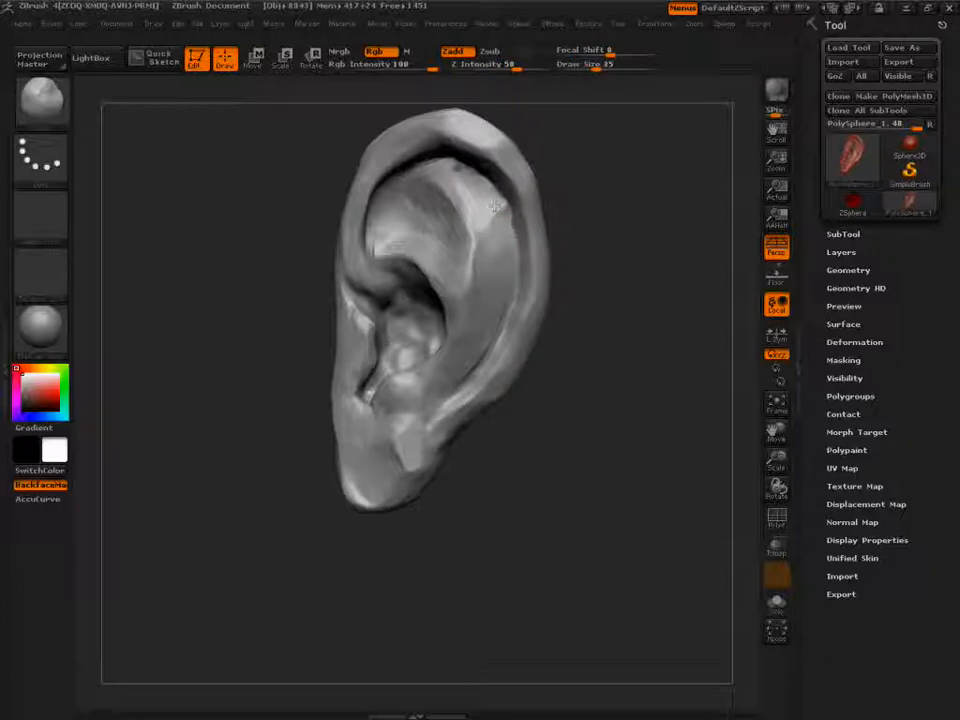
mouse_move(600, 245)
mouse_down()
mouse_move(555, 247)
mouse_move(497, 214)
mouse_move(498, 245)
mouse_up()
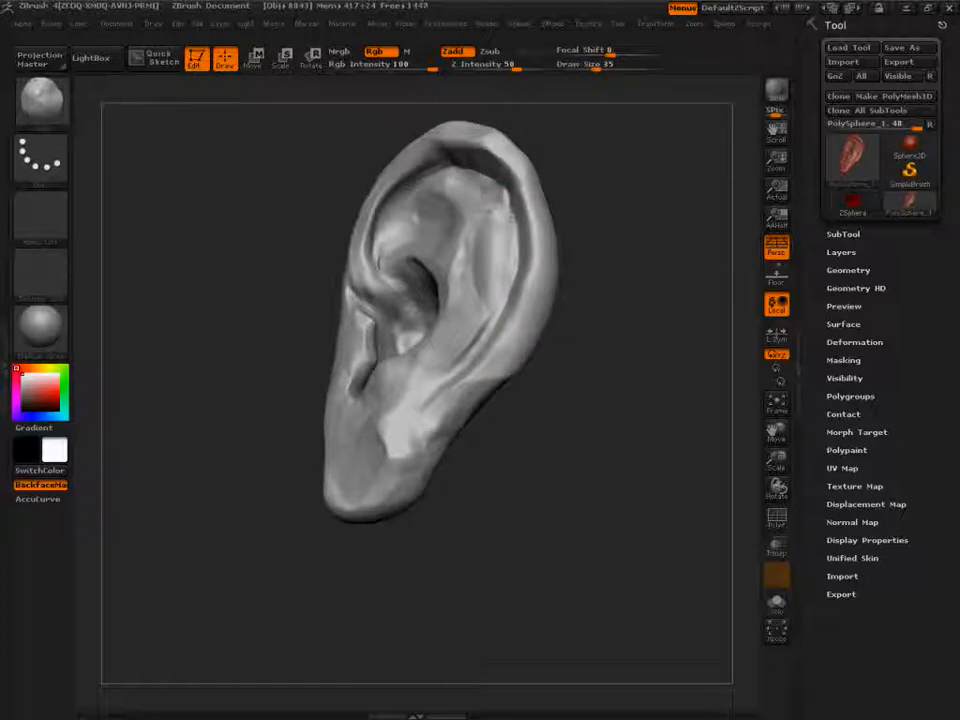
mouse_move(489, 213)
shift+mouse_down()
mouse_move(461, 182)
mouse_move(439, 180)
shift+mouse_up()
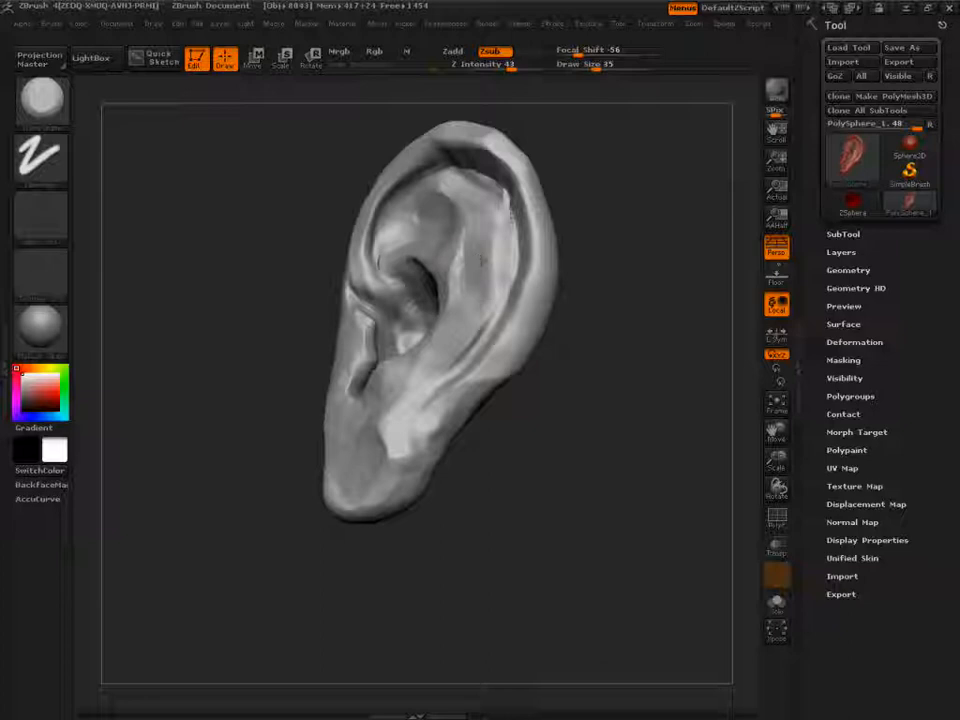
mouse_move(572, 281)
mouse_down()
mouse_move(574, 205)
mouse_move(540, 210)
mouse_move(572, 260)
mouse_move(489, 236)
mouse_up()
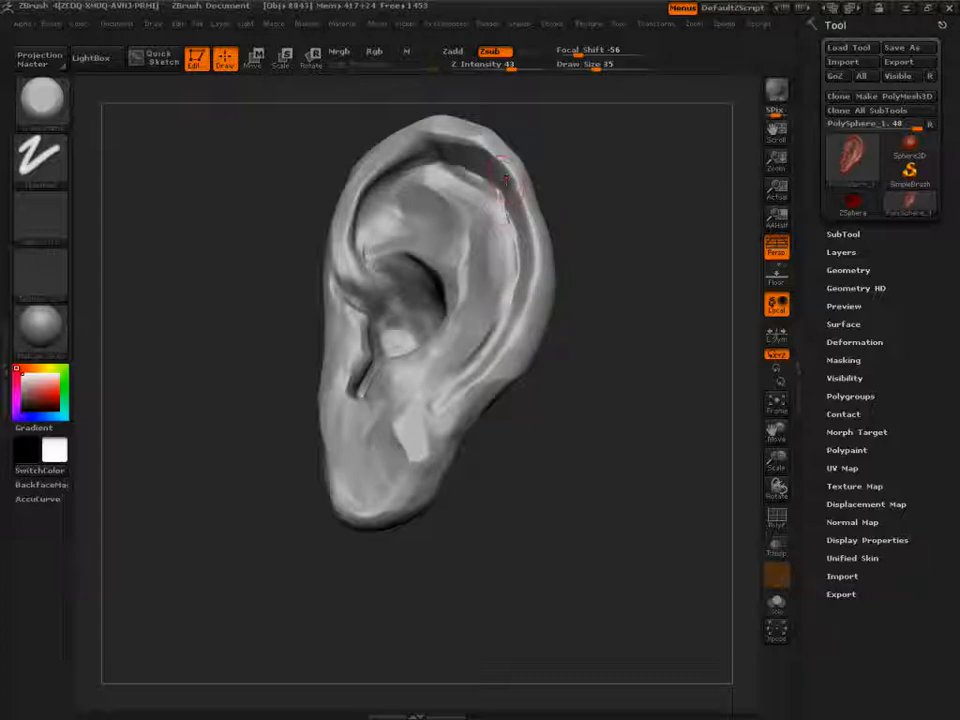
- Reshape the antihelix ridge around the concha using the Move brush at draw size 96
drag(628, 256, 622, 200)
key(s)
drag(520, 254, 531, 254)
key(b)
key(m)
key(v)
mouse_move(472, 274)
mouse_down()
mouse_move(485, 279)
mouse_move(481, 254)
mouse_up()
drag(452, 292, 482, 340)
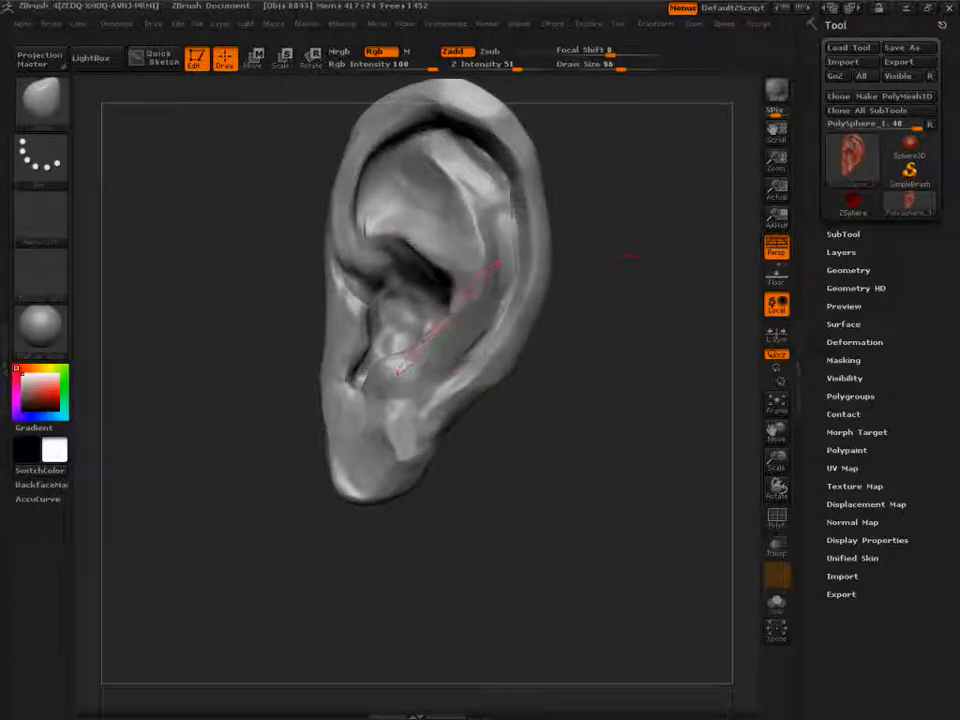
- Adjust the curve of the upper antihelix with the Move brush at draw size 90
mouse_move(598, 210)
mouse_down()
mouse_move(495, 225)
mouse_move(480, 178)
mouse_move(497, 180)
mouse_up()
key(s)
mouse_move(436, 142)
mouse_down()
mouse_move(432, 162)
mouse_move(413, 158)
mouse_up()
drag(458, 190, 470, 244)
- Push the tip of the lobe and adjust the antitragus with the Move brush at draw size 124
key(s)
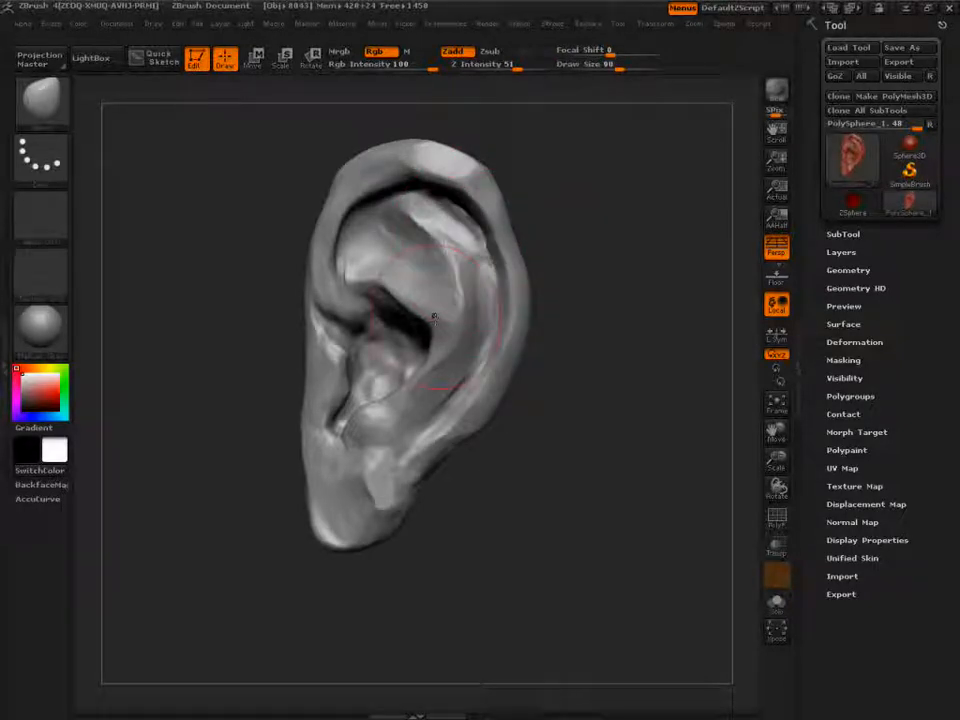
key(s)
mouse_move(348, 517)
mouse_down()
mouse_move(367, 518)
mouse_move(357, 502)
mouse_move(334, 505)
mouse_move(330, 529)
mouse_up()
key(s)
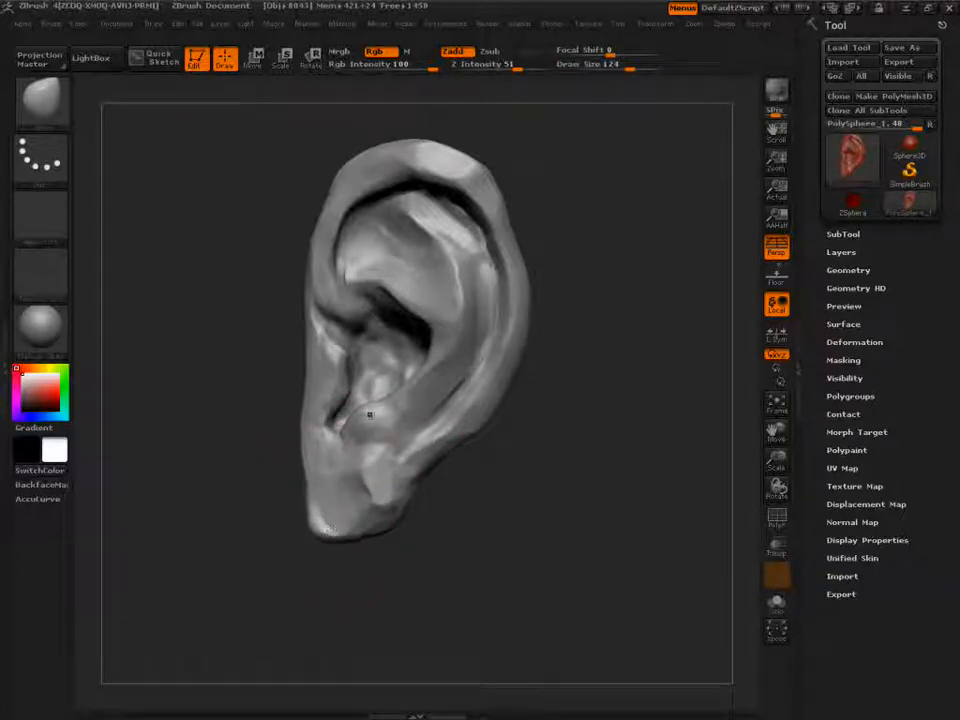
drag(368, 417, 374, 407)
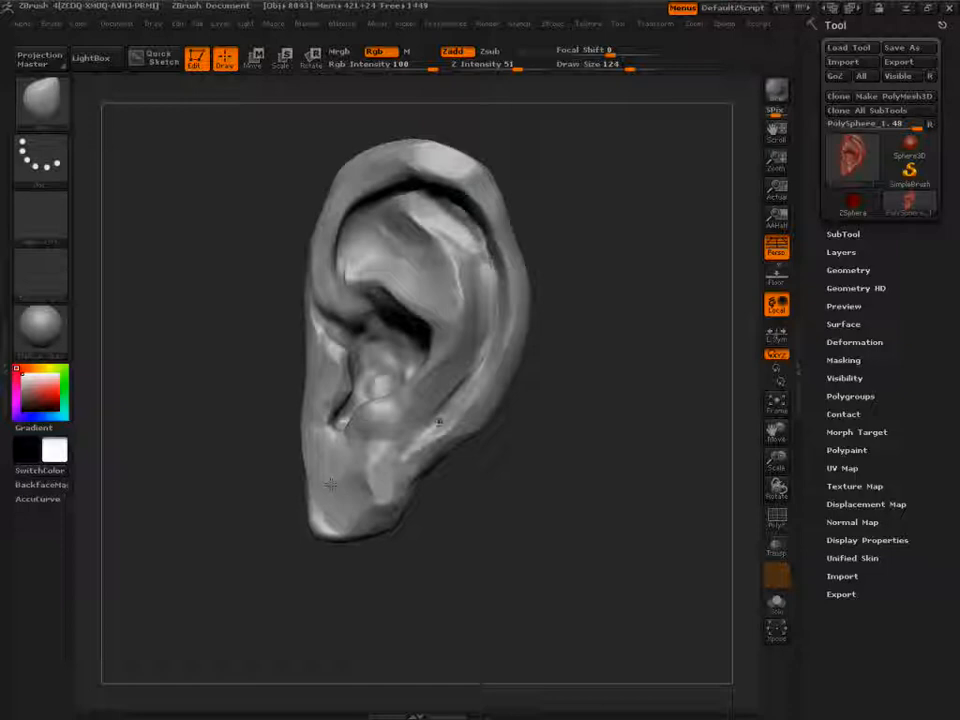
- Shift the lower antihelix and the antitragus area to refine the concha outline
alt+drag(541, 457, 480, 358)
drag(410, 372, 423, 359)
drag(382, 445, 388, 455)
- Reshape the upper helix rim with the Move brush at draw size 83
alt+drag(497, 345, 561, 383)
key(s)
mouse_move(320, 243)
mouse_down()
mouse_move(306, 243)
mouse_move(330, 252)
mouse_up()
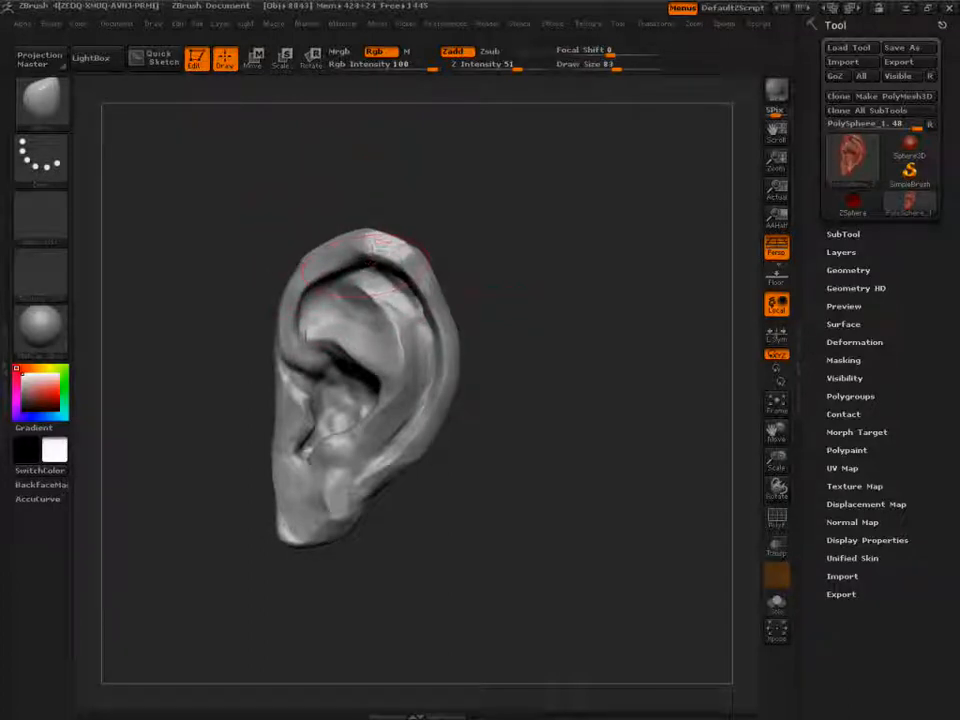
drag(416, 284, 430, 277)
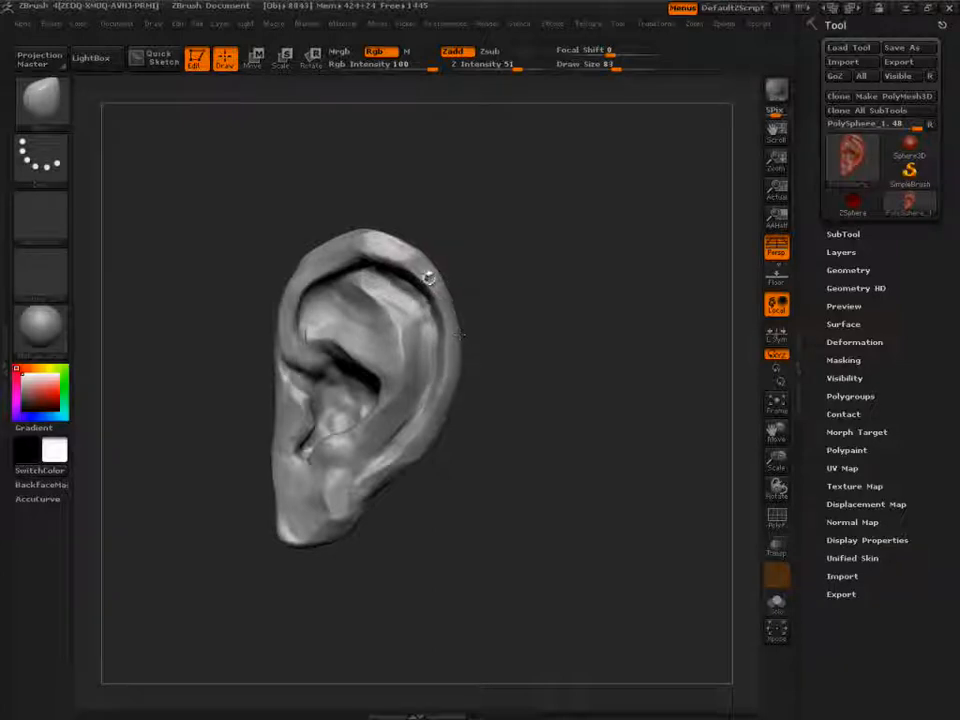
- Flatten the upper back part of the helix rim with the trimming brush at draw size 83
key(b)
key(i)
key(n)
mouse_move(573, 305)
mouse_down()
mouse_move(446, 288)
mouse_move(384, 248)
mouse_move(428, 296)
mouse_move(440, 354)
mouse_move(405, 264)
mouse_move(428, 292)
mouse_move(390, 254)
mouse_move(457, 309)
mouse_move(400, 288)
mouse_move(460, 304)
mouse_up()
drag(574, 268, 525, 284)
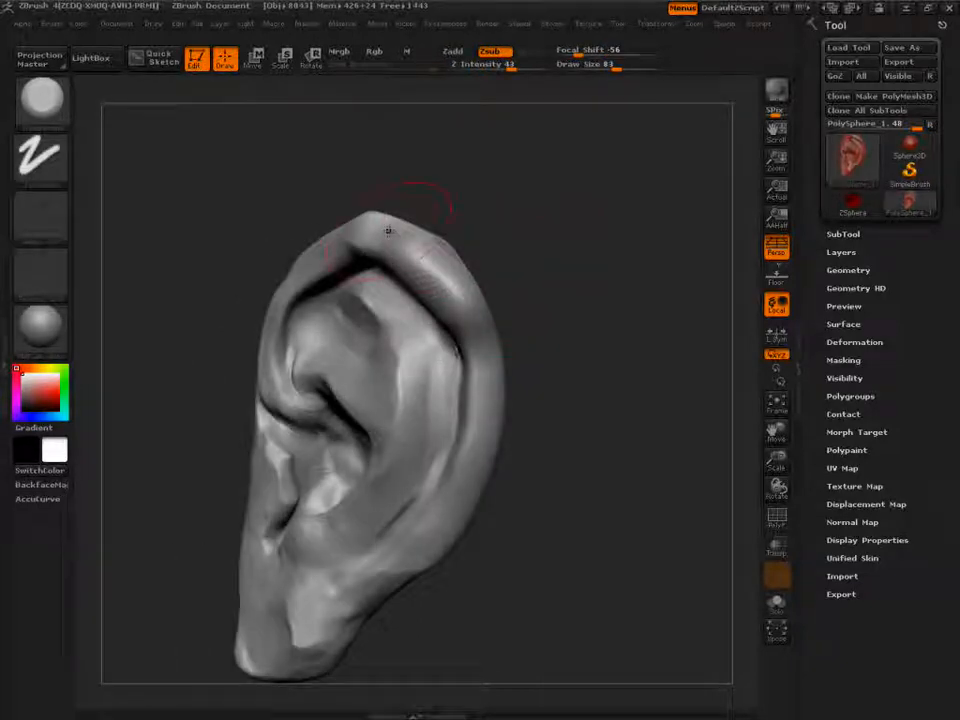
drag(390, 232, 465, 285)
mouse_move(400, 258)
mouse_down()
mouse_move(458, 303)
mouse_move(431, 280)
mouse_up()
- Plane the outer edge, top and front curve of the helix rim from several angles at draw size 83
mouse_move(572, 291)
mouse_down()
mouse_move(470, 272)
mouse_move(482, 328)
mouse_move(530, 292)
mouse_up()
drag(412, 664, 350, 655)
mouse_move(516, 266)
mouse_down()
mouse_move(496, 325)
mouse_move(476, 470)
mouse_up()
mouse_move(418, 170)
mouse_down()
mouse_move(513, 147)
mouse_move(710, 219)
mouse_move(660, 195)
mouse_move(690, 208)
mouse_move(684, 245)
mouse_up()
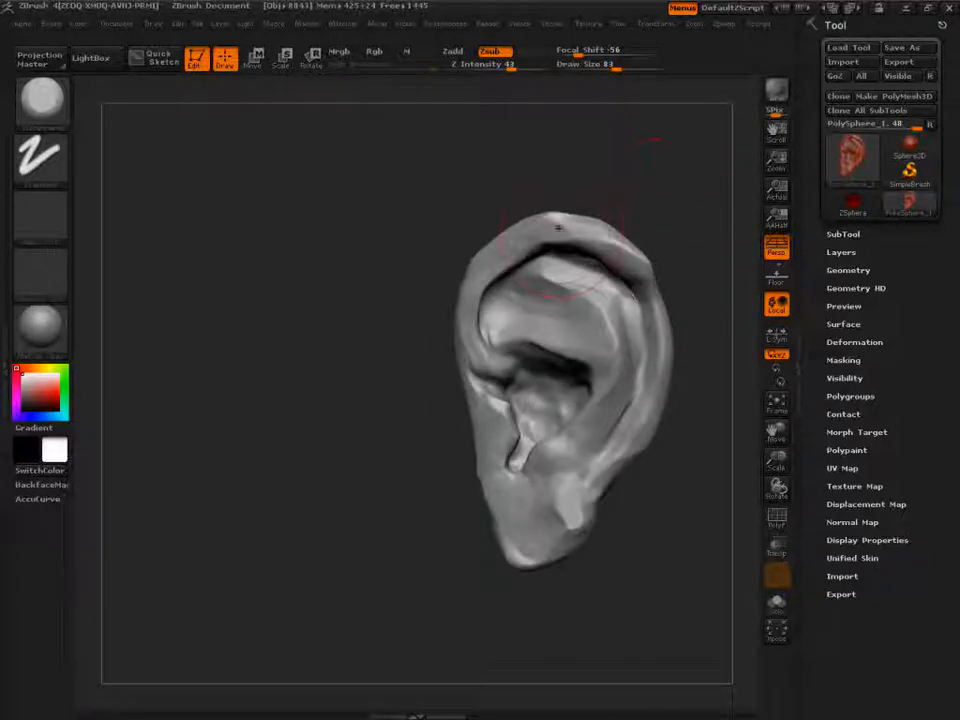
drag(558, 224, 545, 236)
drag(640, 165, 675, 232)
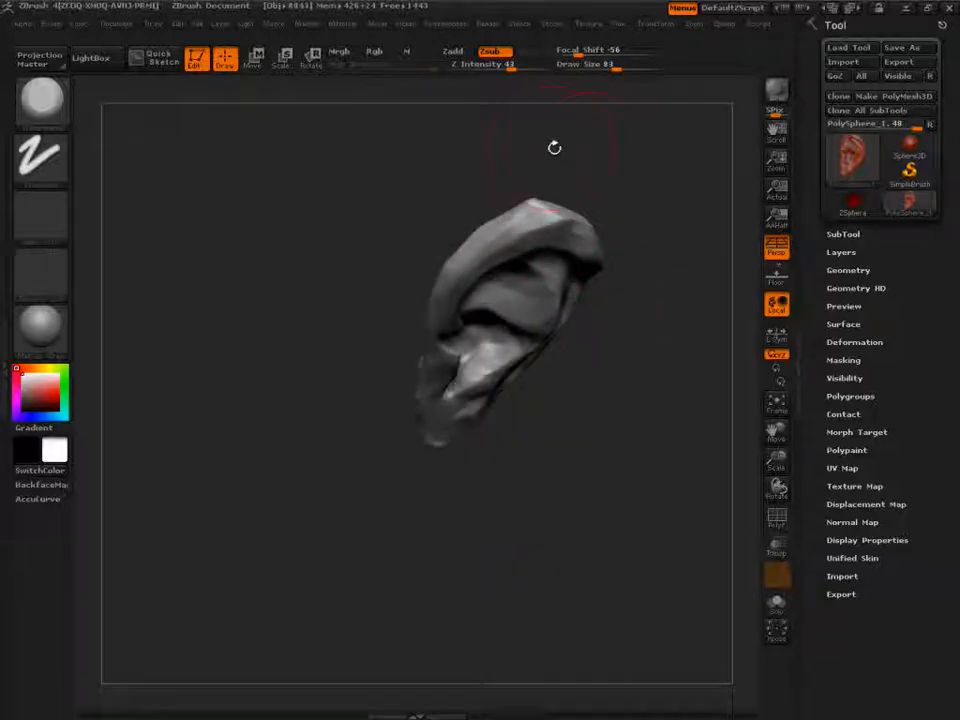
drag(503, 163, 560, 118)
drag(459, 260, 436, 282)
- Examine the ear's thickness and the helix profile from the top, back and side
mouse_move(645, 234)
mouse_down()
mouse_move(682, 253)
mouse_move(735, 235)
mouse_move(463, 231)
mouse_up()
alt+drag(300, 367, 163, 382)
alt+drag(631, 400, 405, 365)
drag(388, 290, 497, 388)
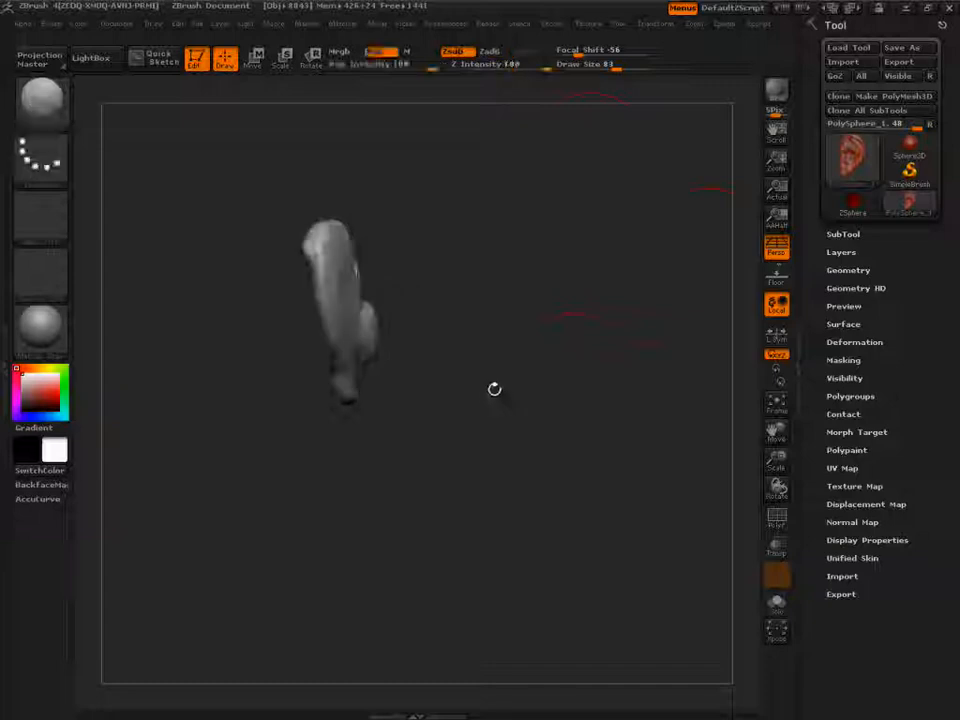
alt+drag(392, 316, 432, 392)
mouse_move(388, 292)
mouse_down()
mouse_move(430, 277)
mouse_move(623, 313)
mouse_up()
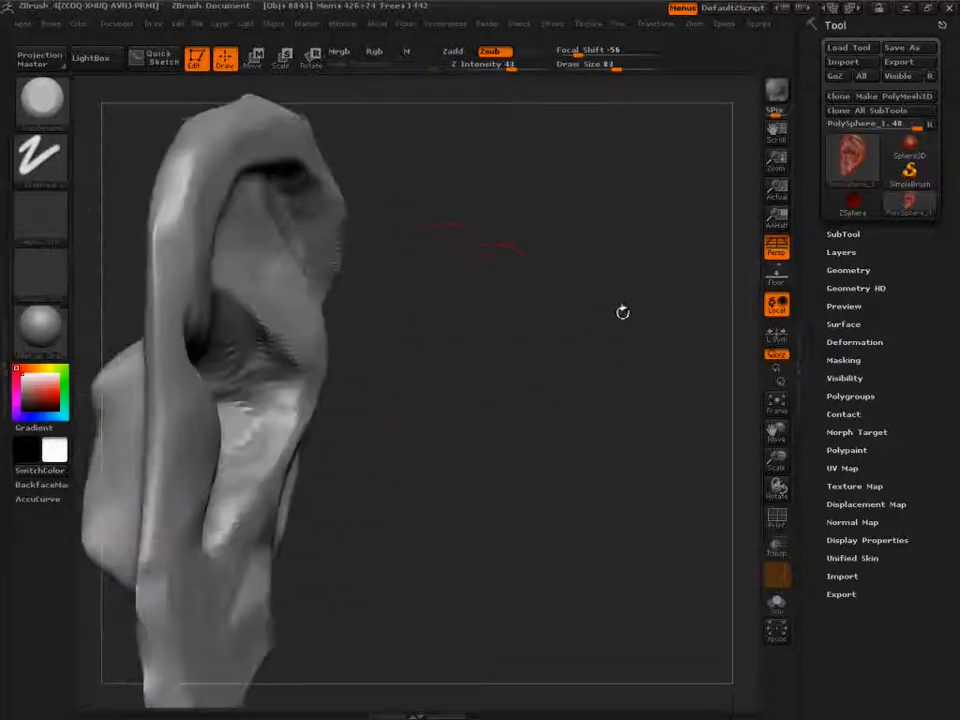
alt+drag(650, 405, 600, 352)
alt+drag(440, 292, 582, 286)
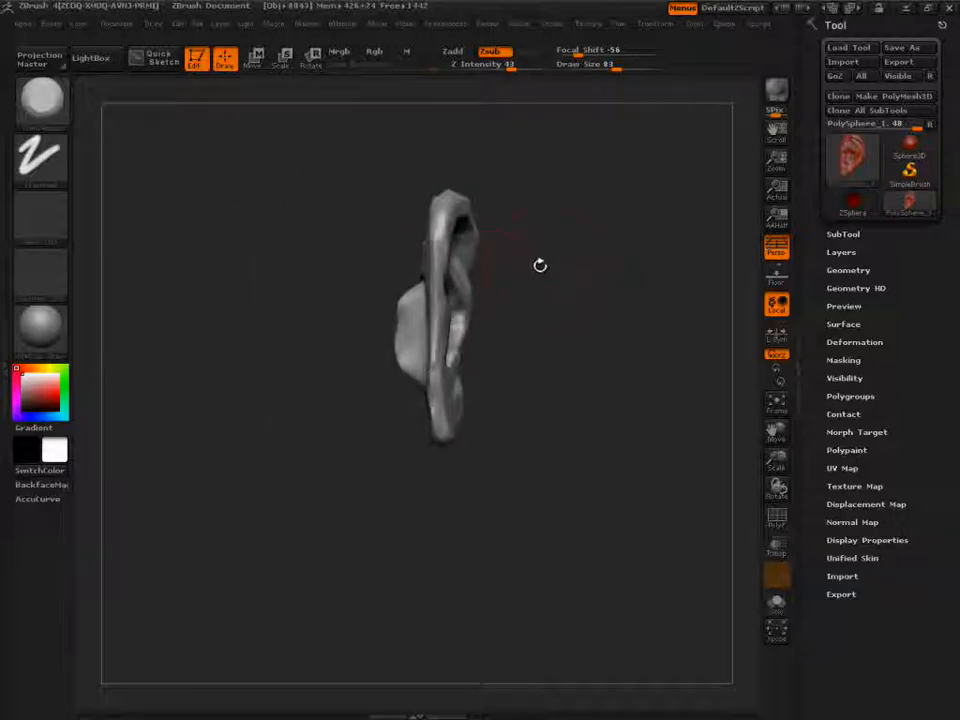
- Adjust the profile of the upper helix and the lobe in the edge-on view with the Move brush at draw size 50
key(b)
key(m)
key(v)
drag(480, 242, 473, 242)
right_drag(473, 242, 478, 241)
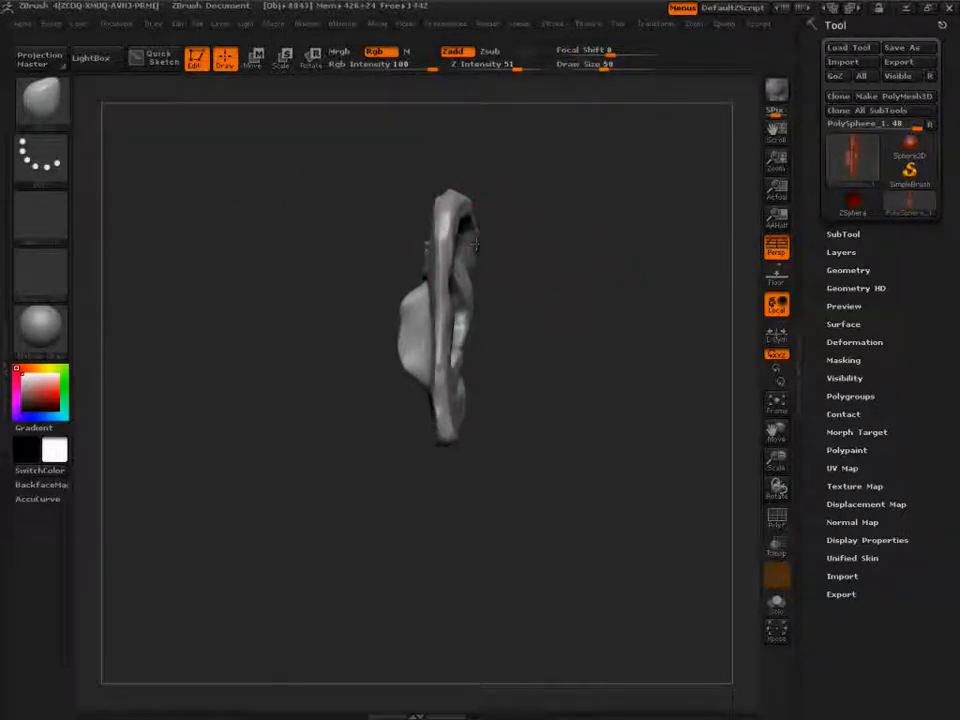
right_drag(476, 236, 516, 234)
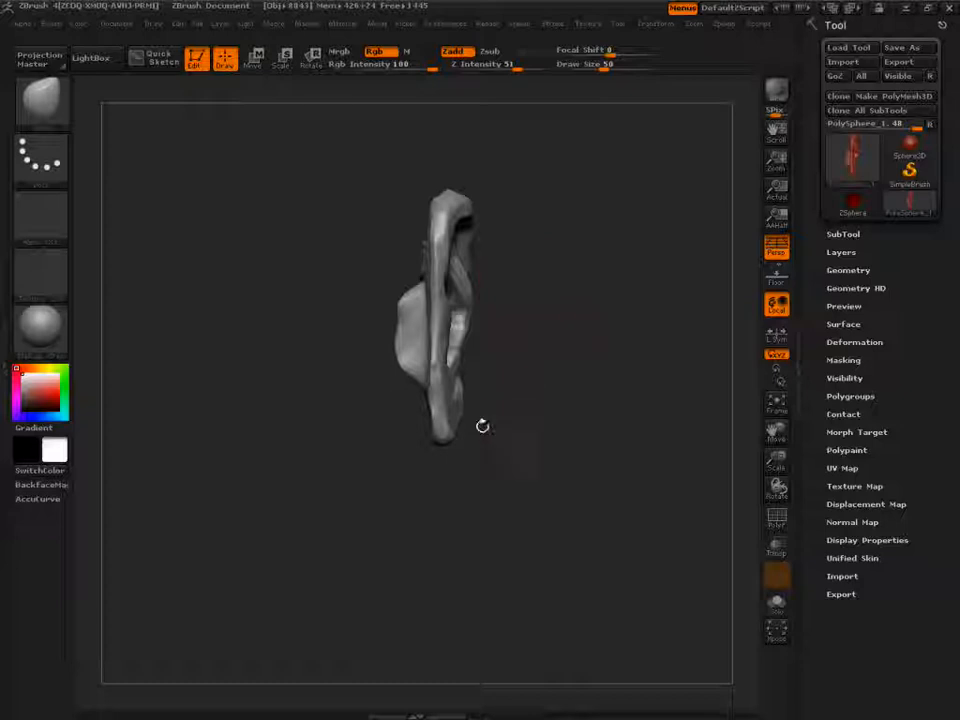
drag(443, 412, 438, 411)
mouse_move(499, 403)
mouse_down()
mouse_move(477, 404)
mouse_move(628, 384)
mouse_move(615, 439)
mouse_up()
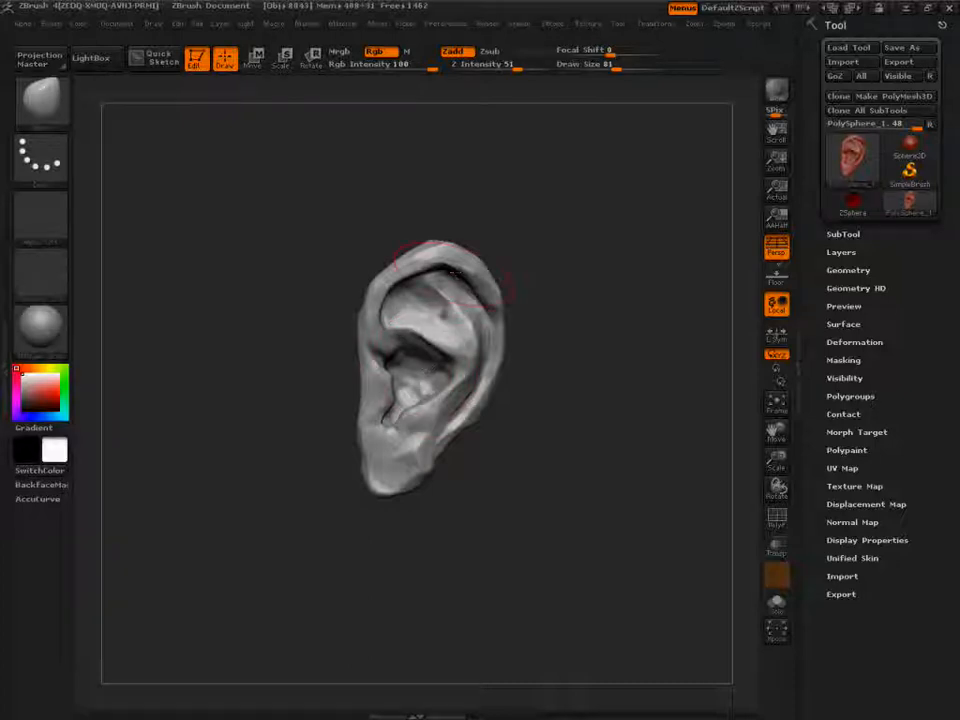
drag(544, 375, 402, 373)
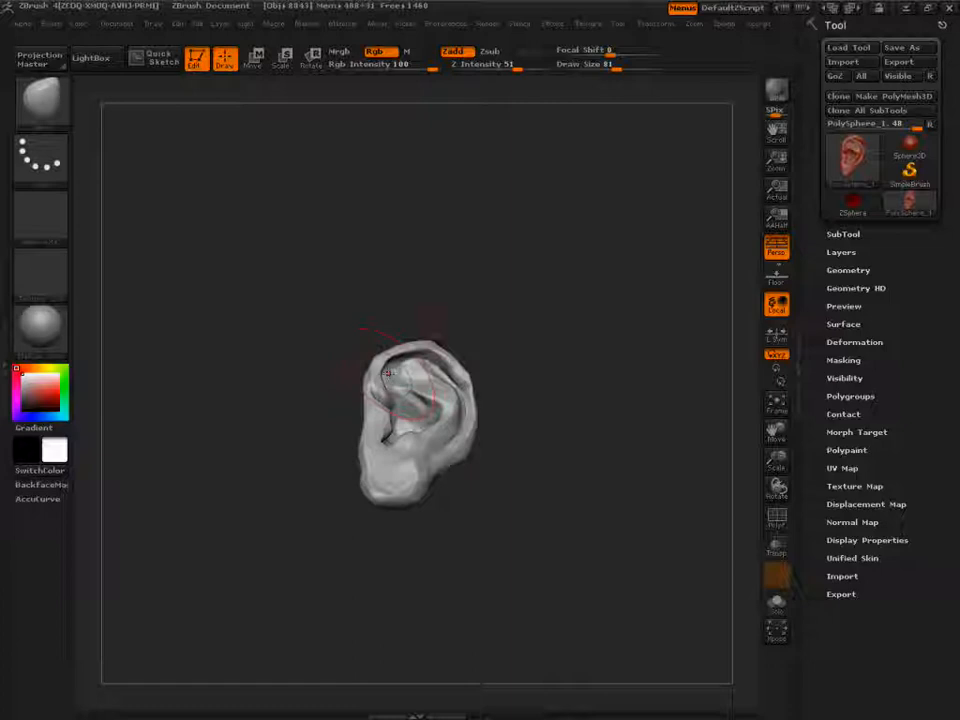
drag(593, 344, 654, 507)
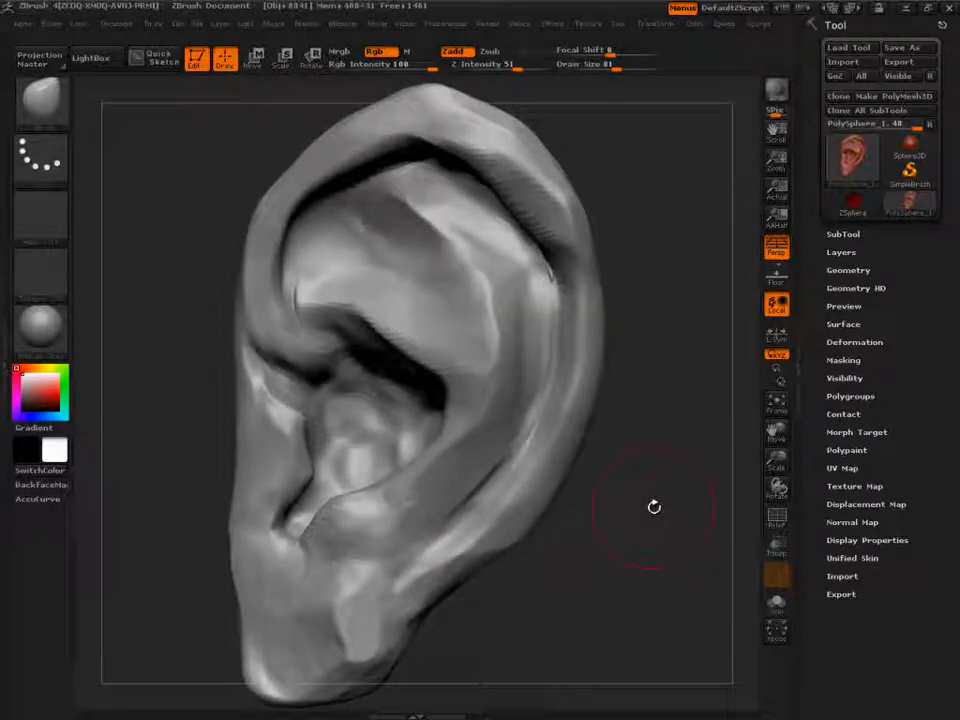